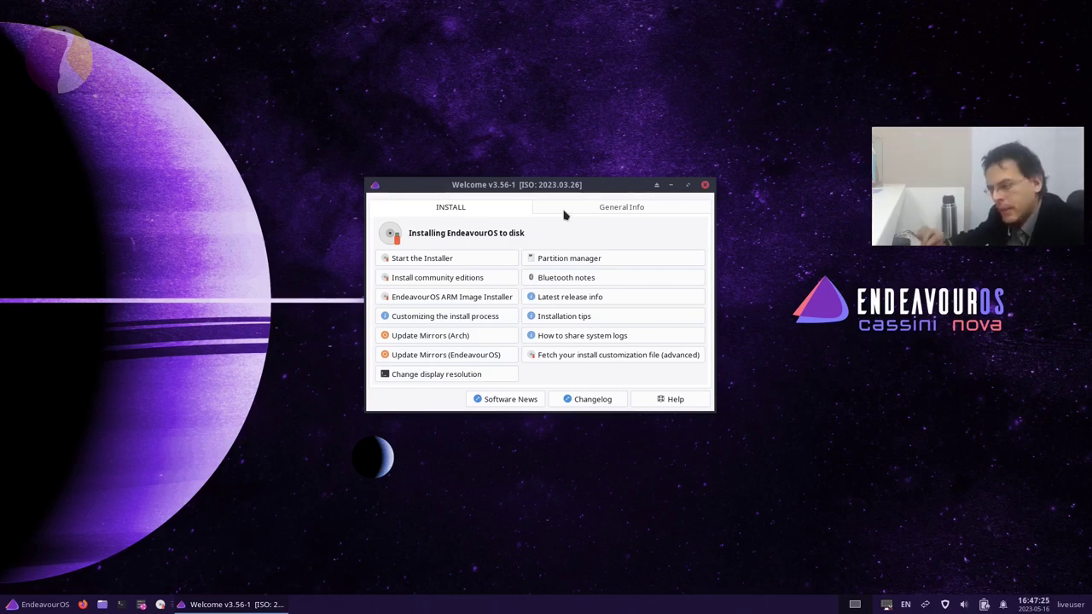
Step: Start the online EndeavourOS installation with español de España as the installer language and accept the Argentina/Salta time zone
click(481, 258)
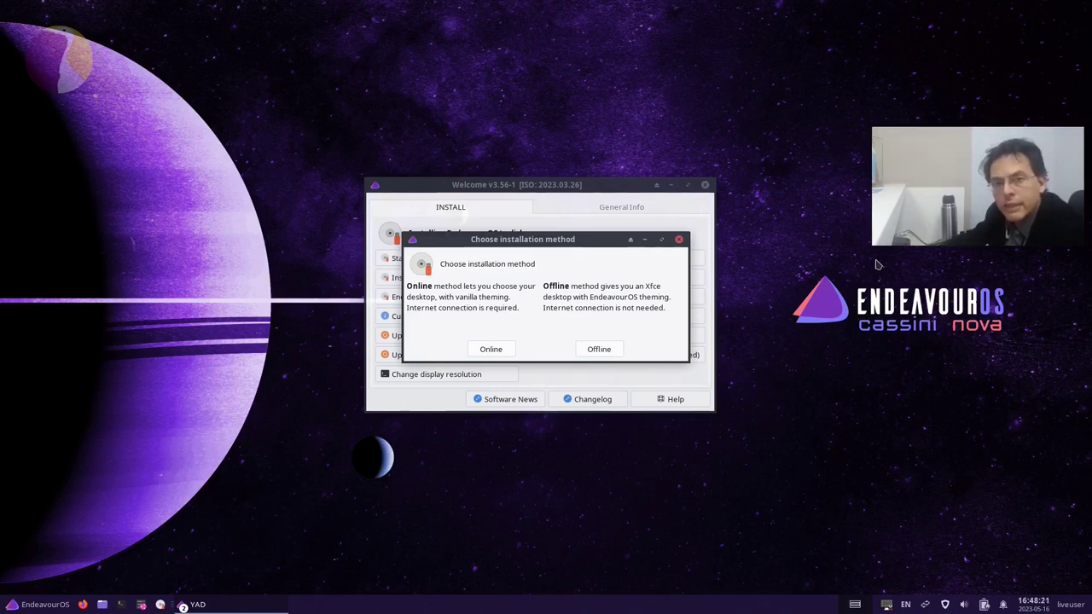
click(490, 349)
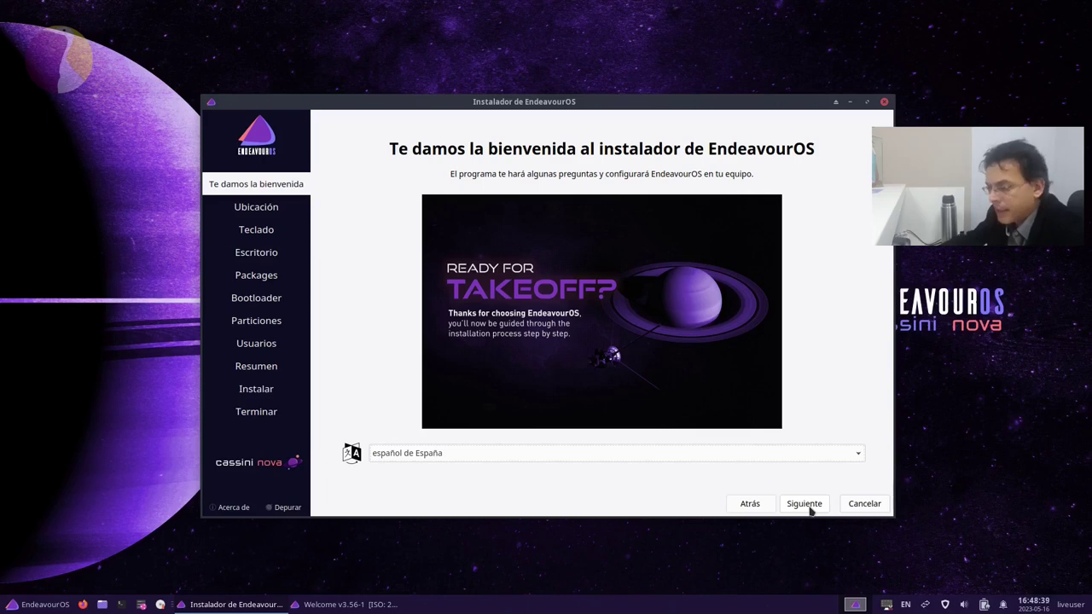
click(808, 507)
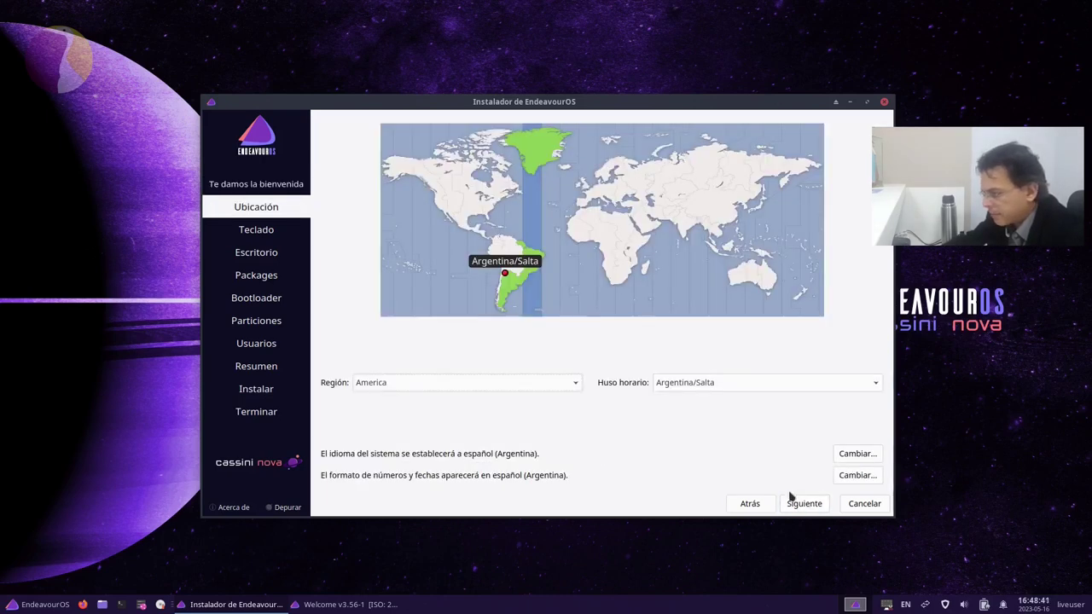
click(796, 509)
Step: Set the keyboard layout to Spanish (Latin American) and choose Plasma KDE as the desktop
scroll(531, 421, down, 1)
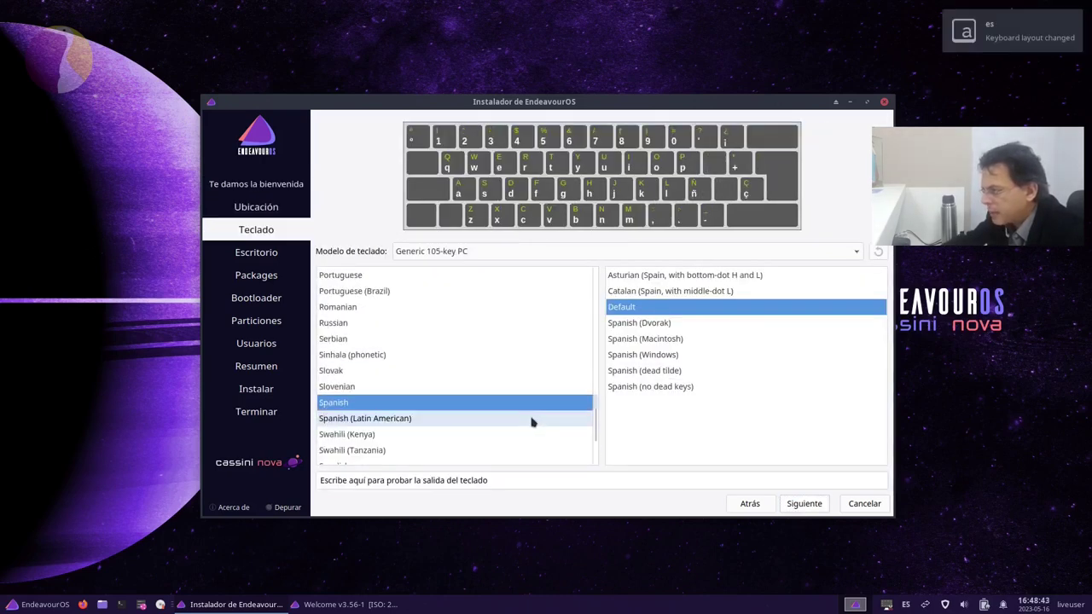
click(531, 420)
click(803, 505)
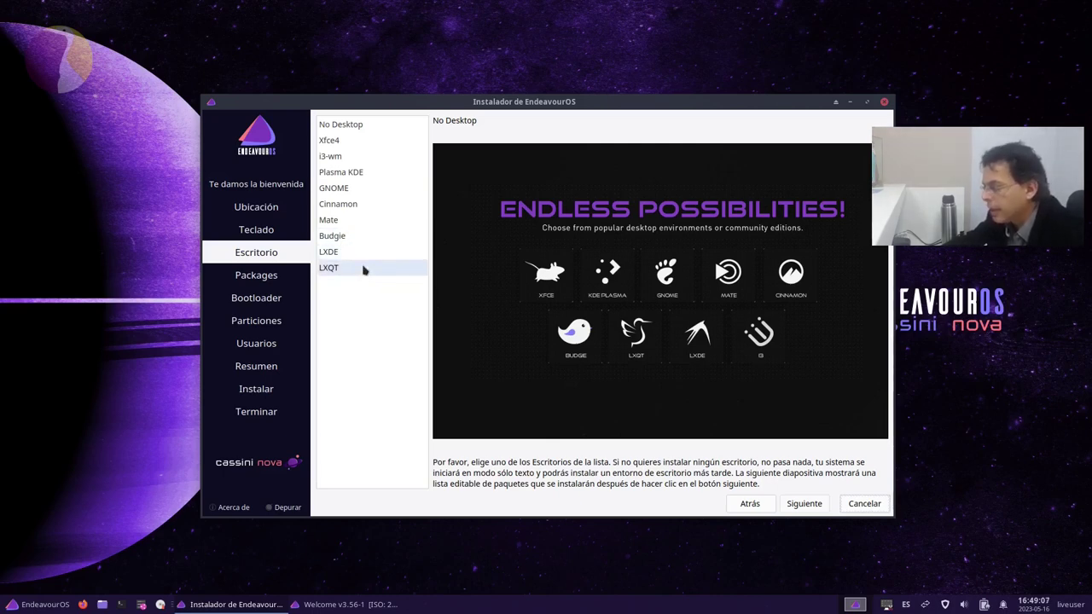
click(367, 171)
click(804, 504)
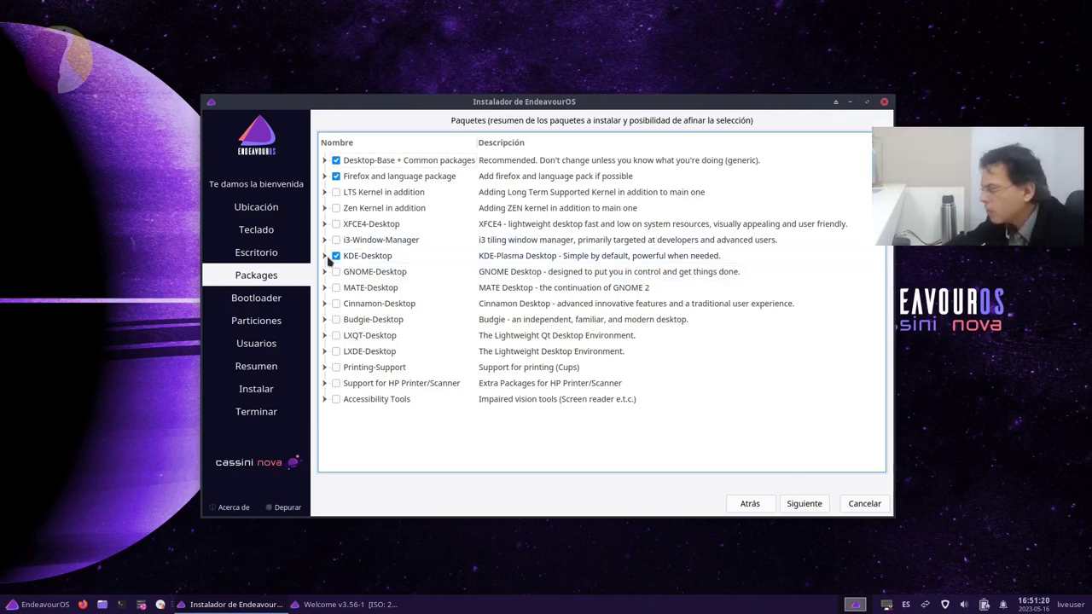
Step: Examine the individual packages included in the KDE-Desktop group, keeping the group's selection as it is
click(326, 256)
click(325, 256)
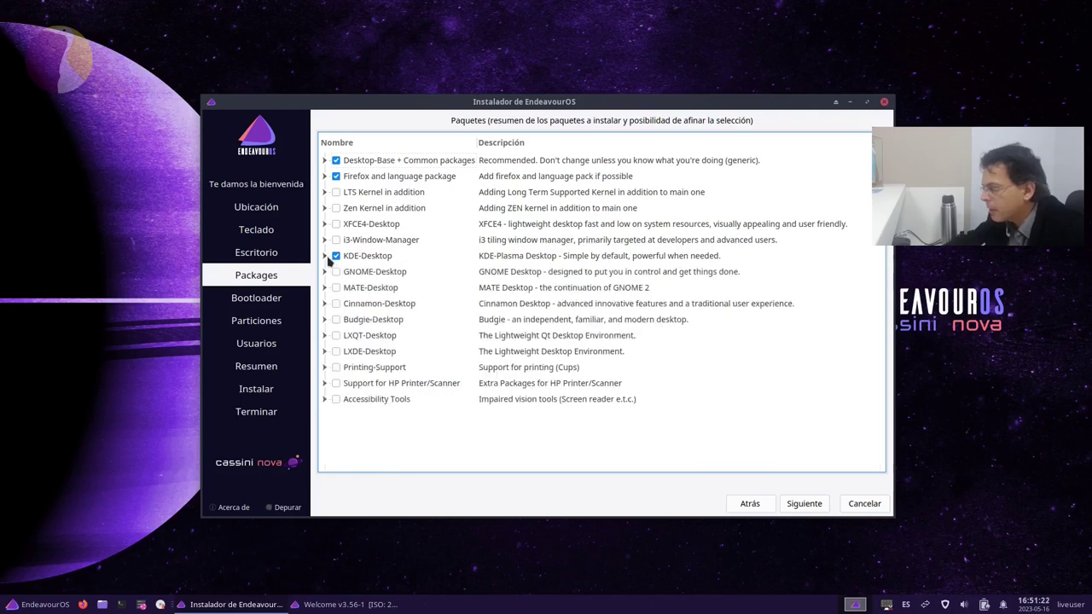
click(325, 256)
scroll(415, 293, down, 3)
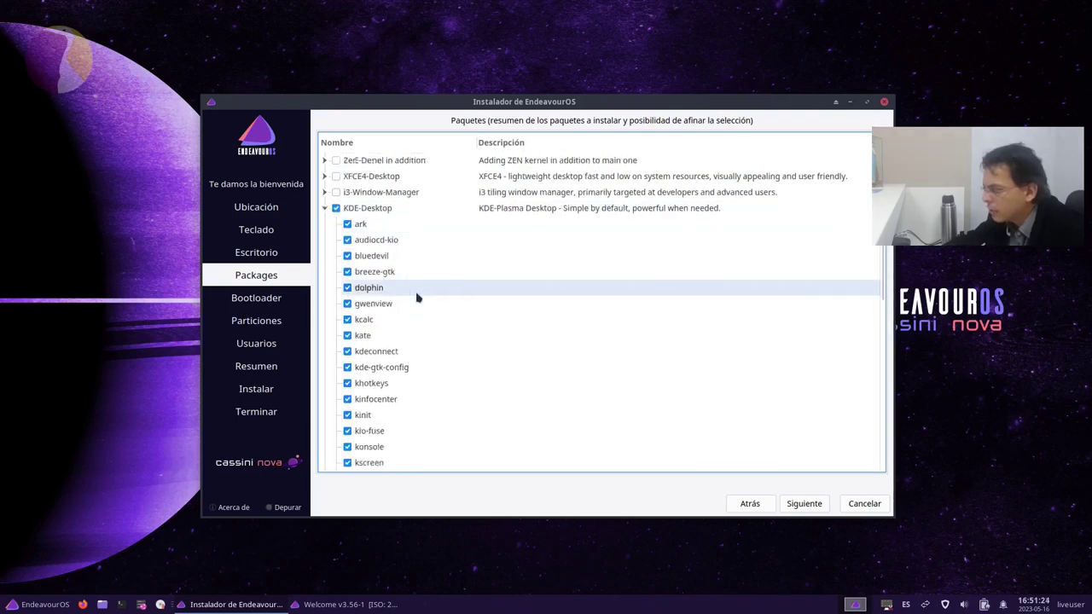
scroll(418, 298, up, 3)
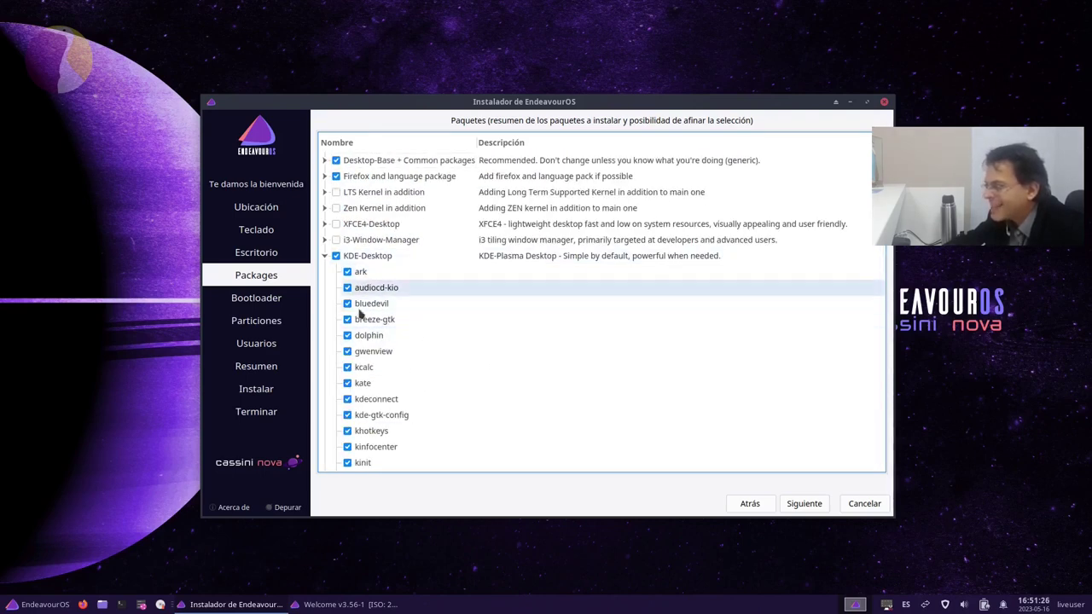
scroll(418, 375, down, 2)
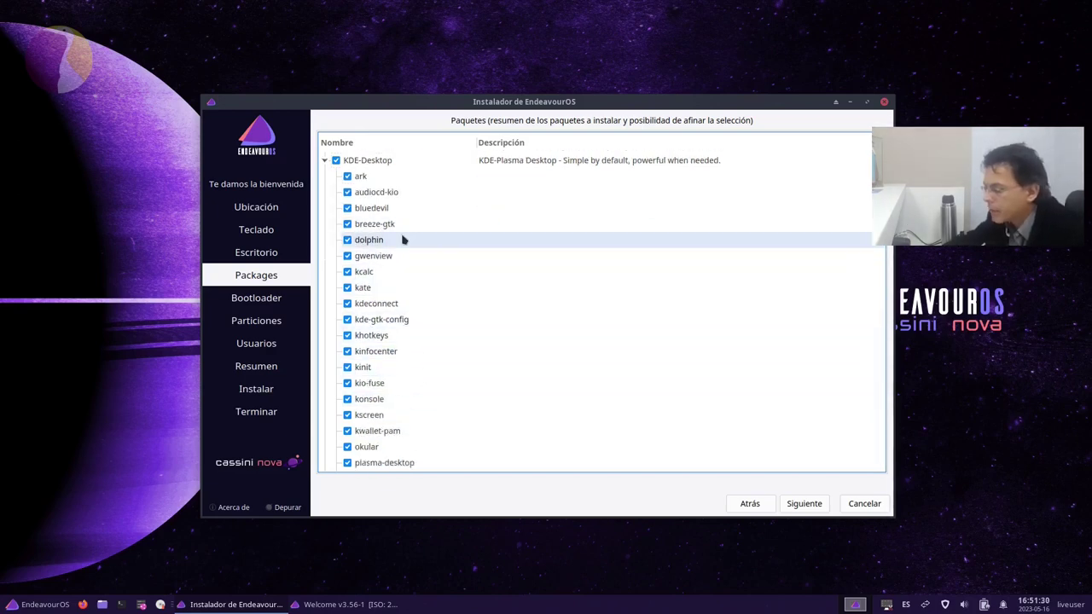
click(347, 209)
click(343, 214)
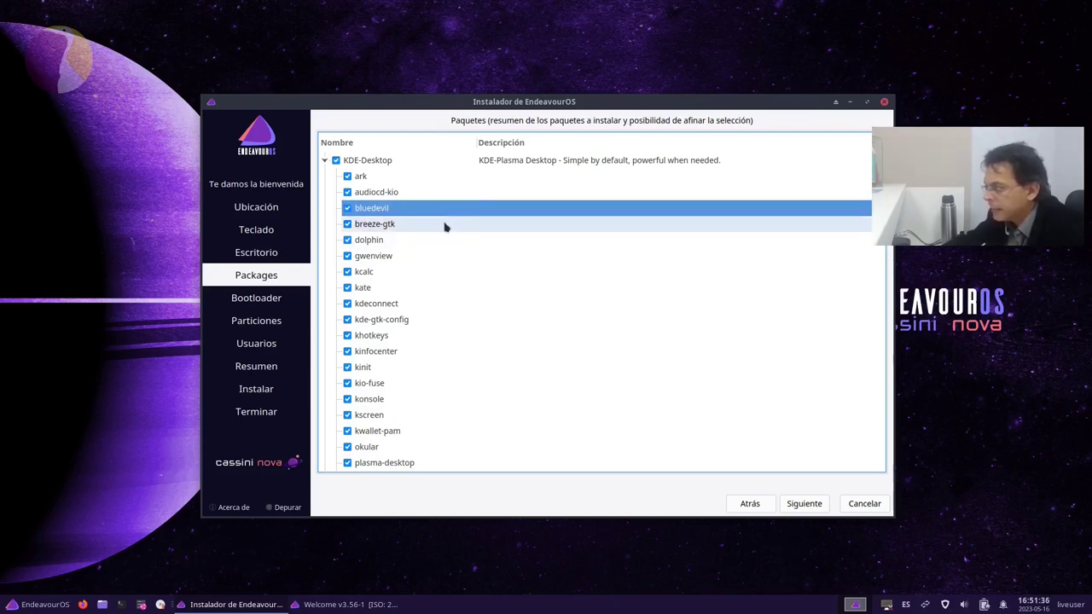
scroll(451, 251, down, 7)
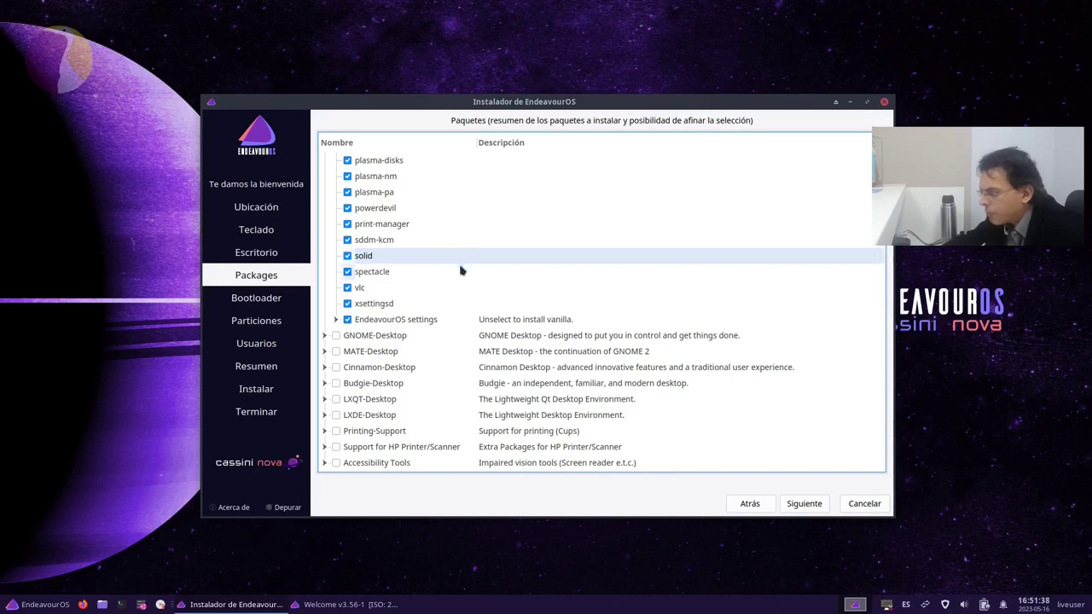
scroll(414, 259, up, 5)
scroll(413, 258, up, 3)
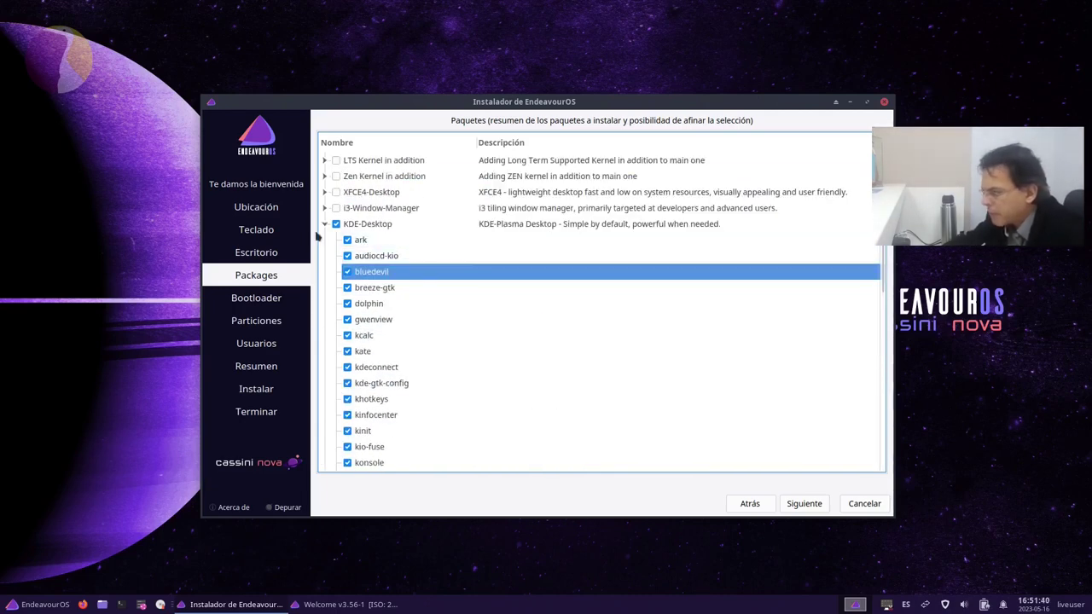
click(323, 223)
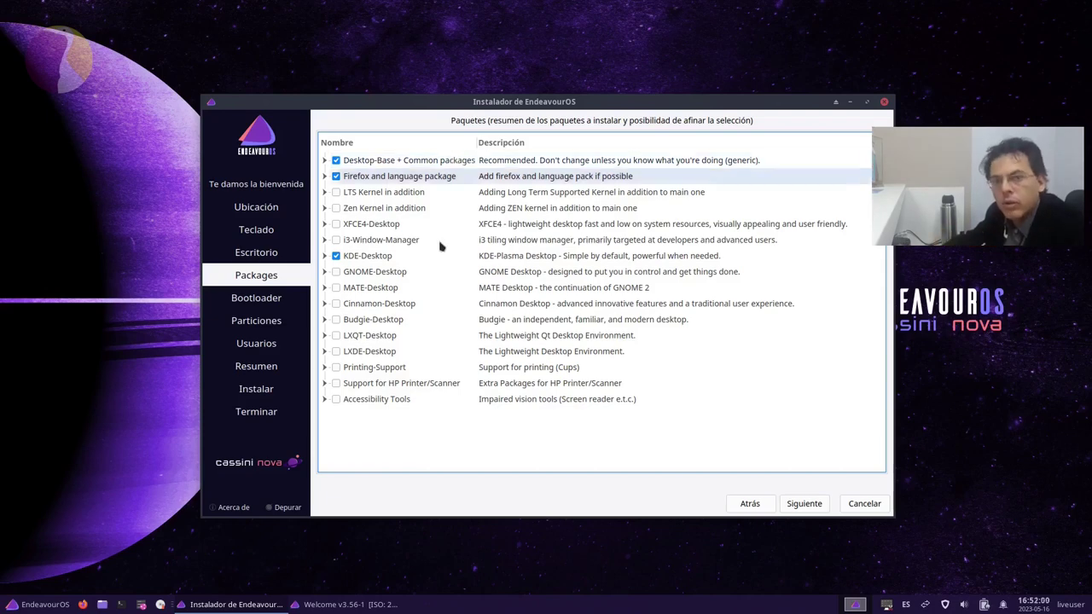
Step: Add the Printing-Support packages to the installation and accept GRUB as the bootloader
click(336, 368)
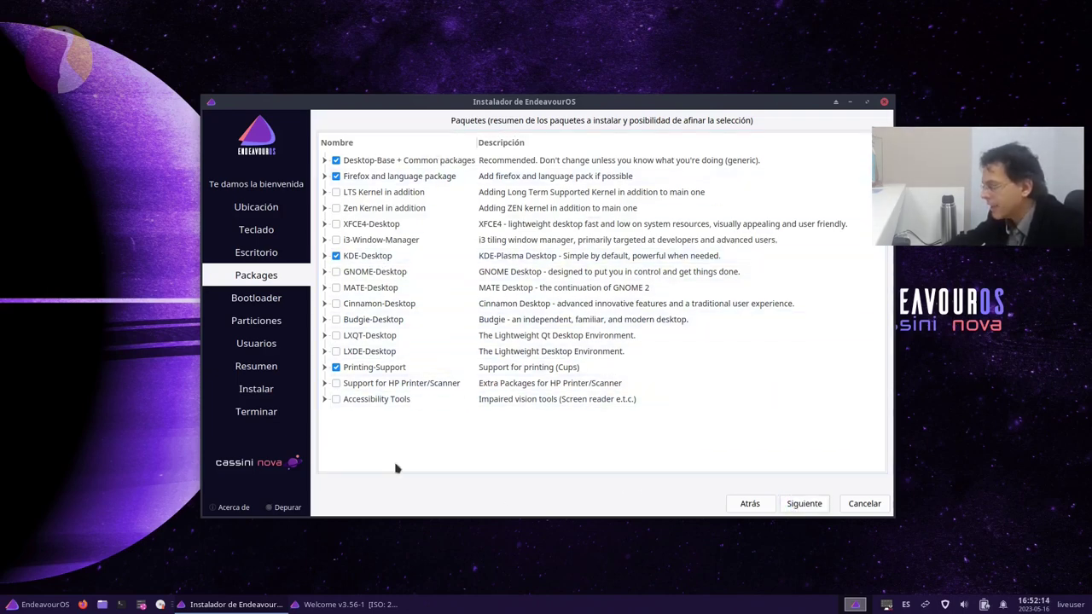
click(802, 509)
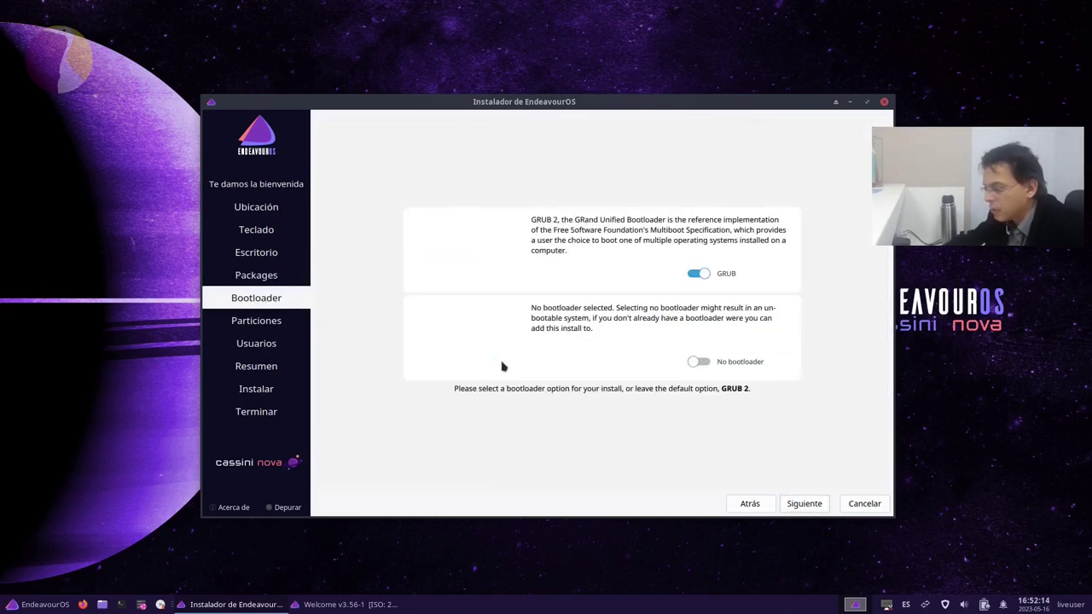
click(811, 508)
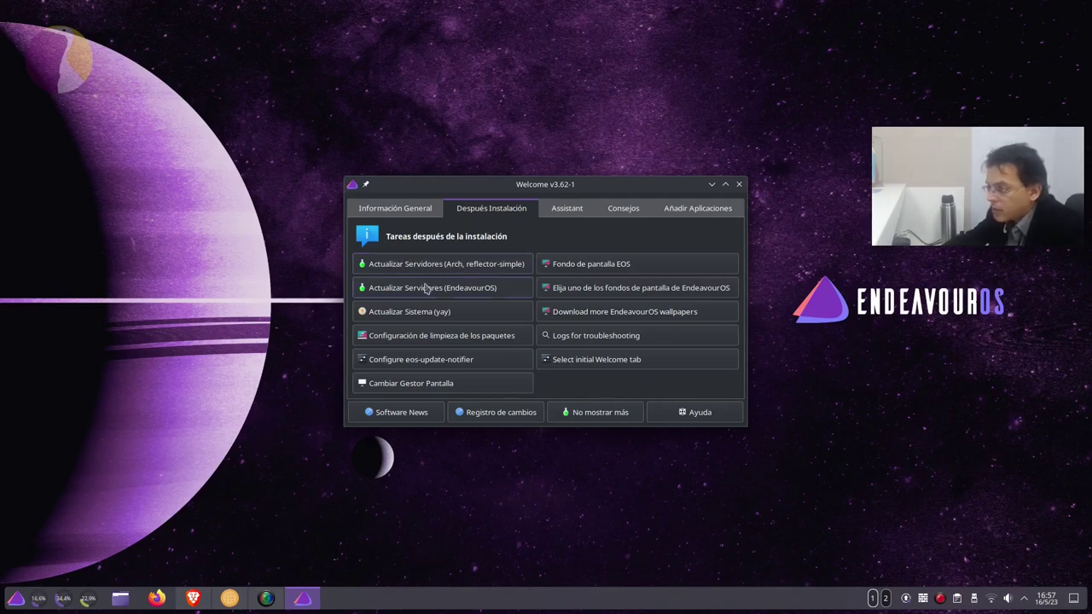
Step: Rank the Arch mirrors with reflector-simple, adding Worldwide, United States, Brazil, Canada and Spain to the Argentina selection
click(465, 265)
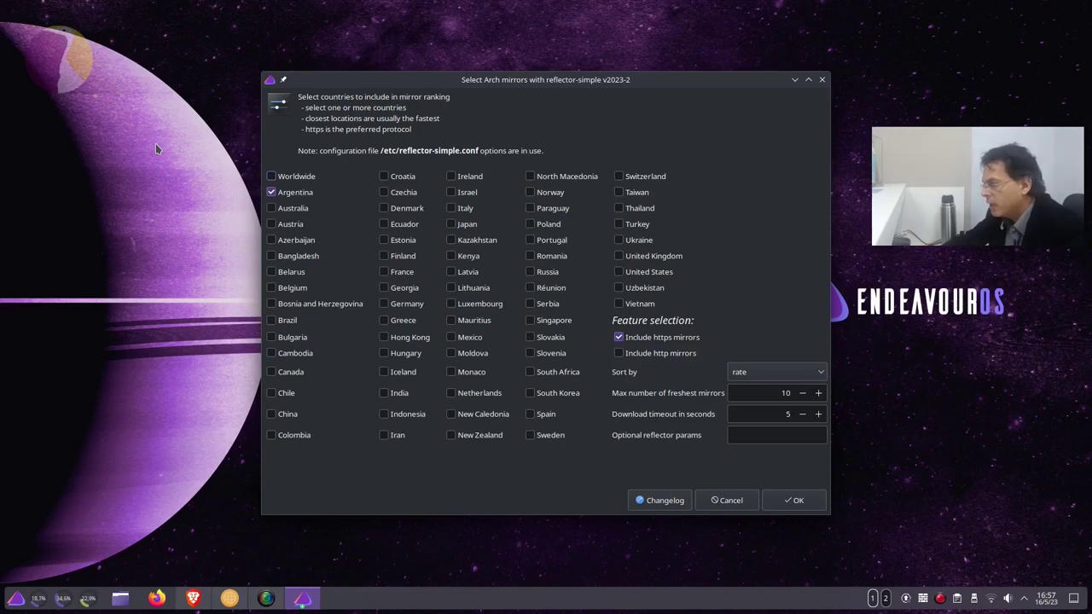
click(271, 177)
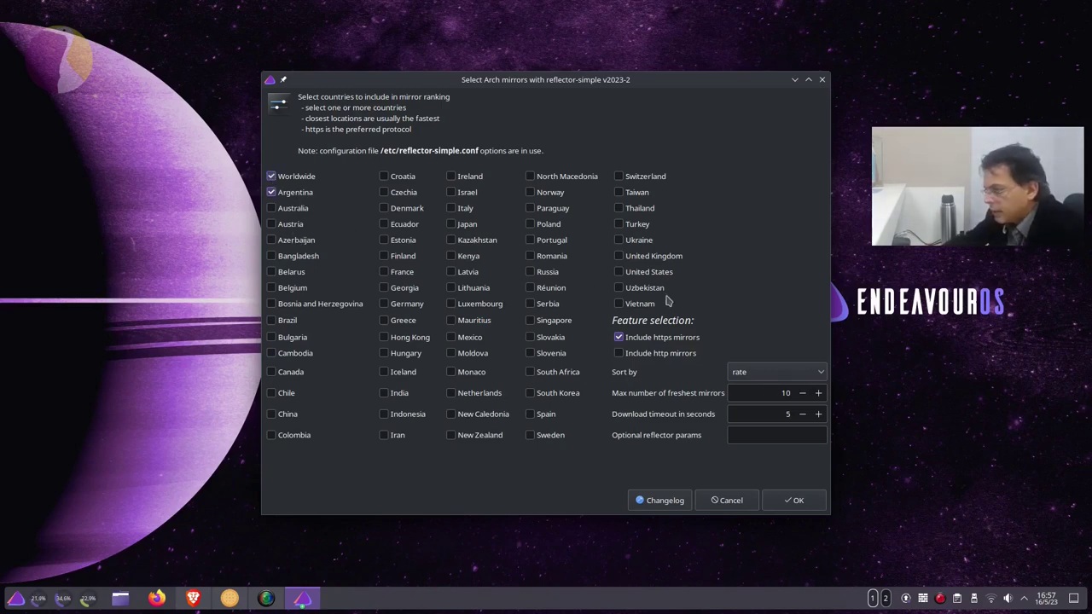
click(618, 272)
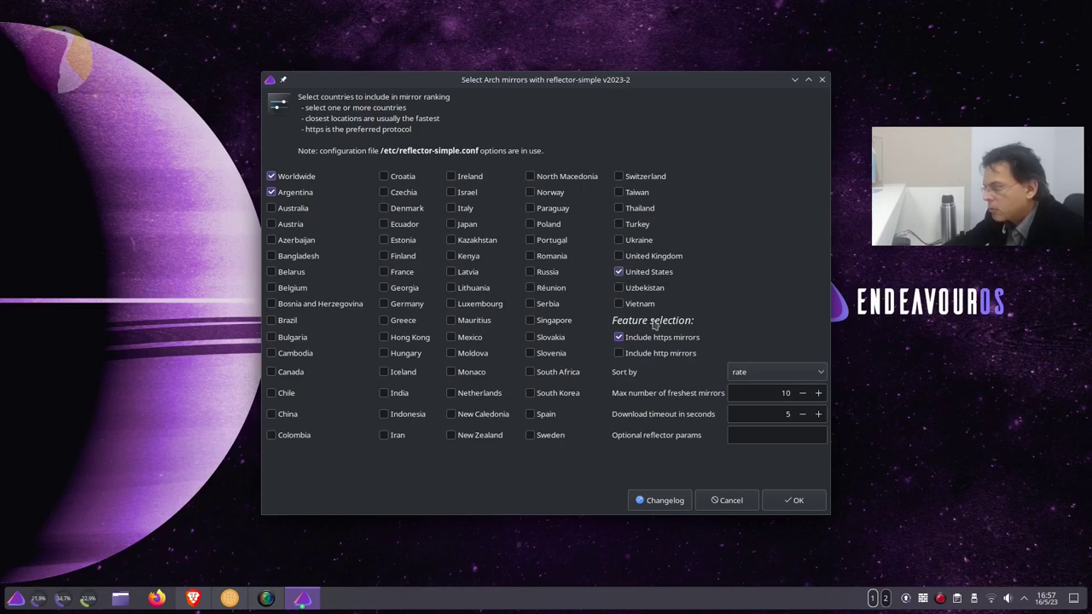
click(272, 320)
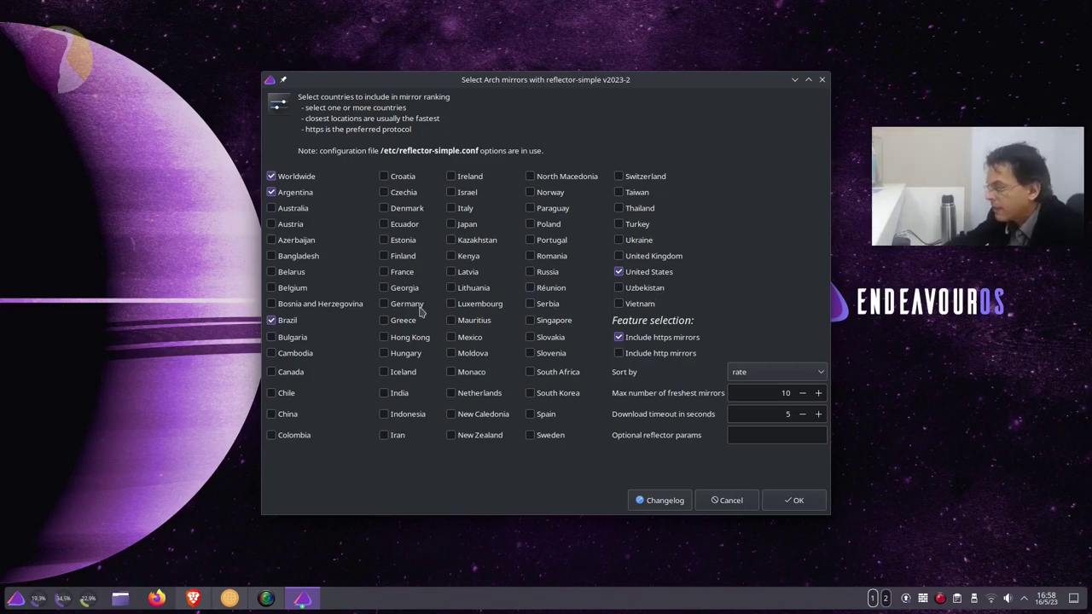
click(271, 372)
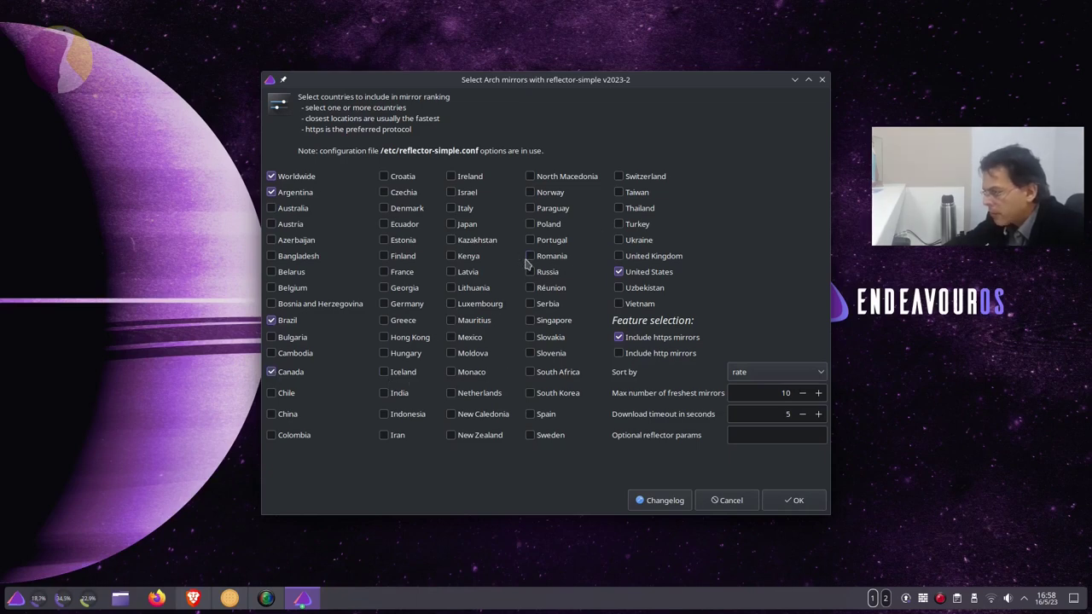
click(531, 416)
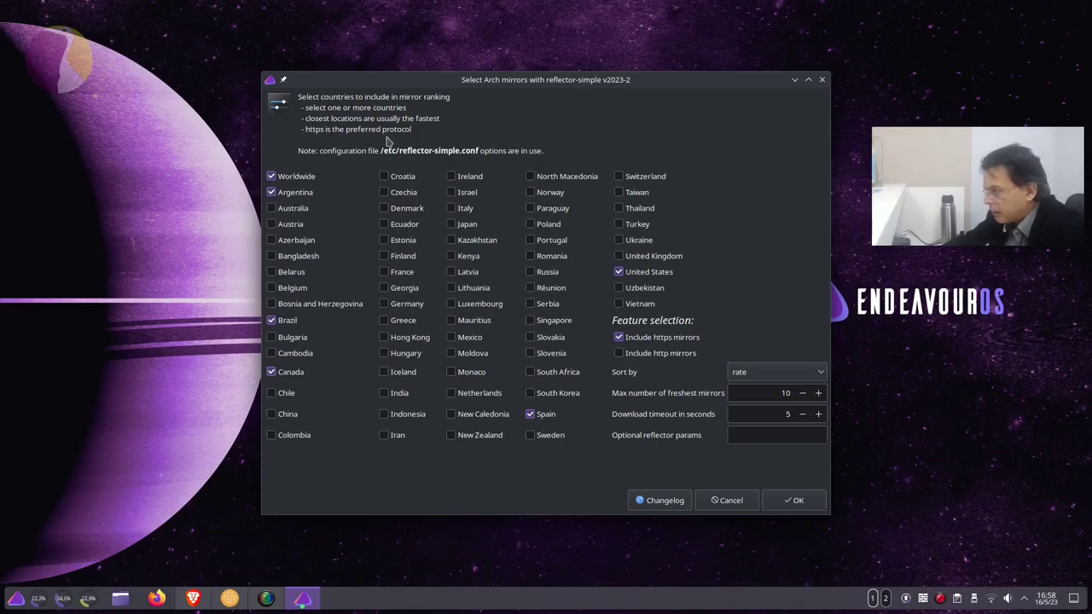
click(789, 501)
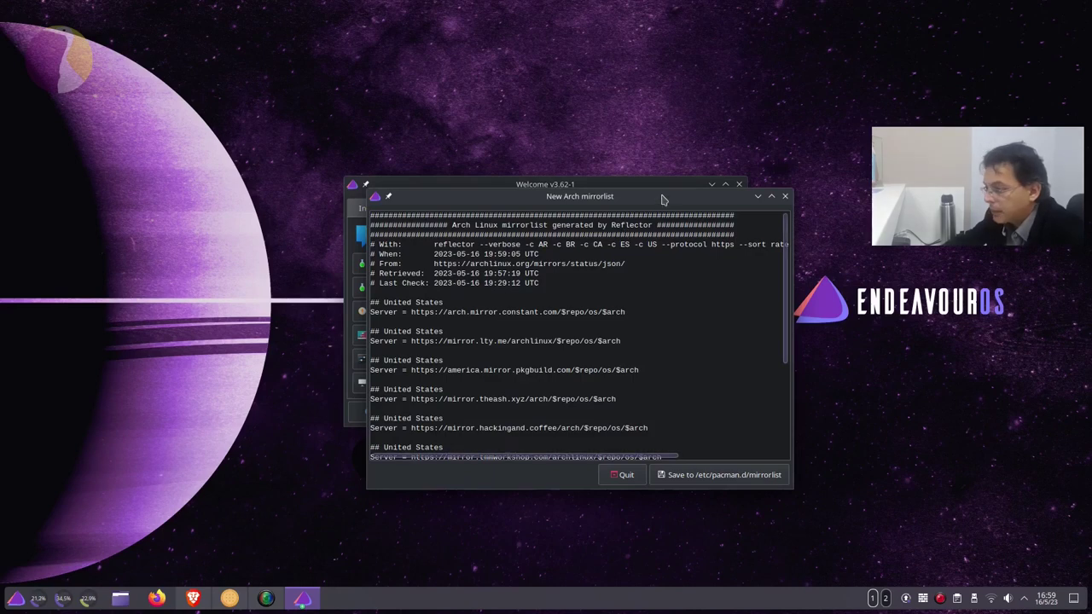
Step: Save the new Arch mirror list to /etc/pacman.d/mirrorlist, authenticating with the account password
drag(664, 195, 639, 170)
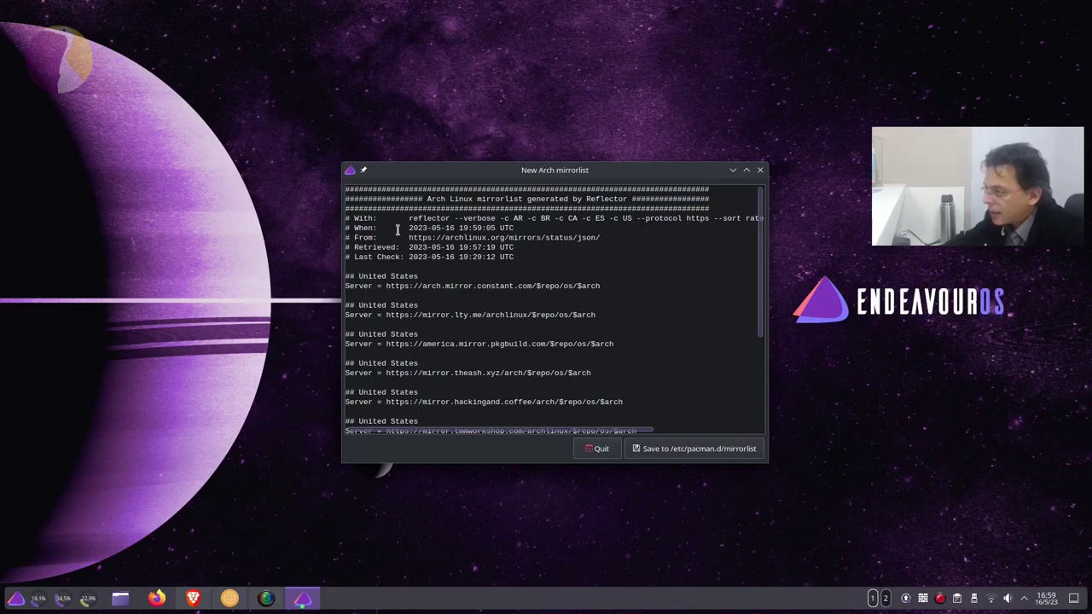
click(704, 452)
text(••)
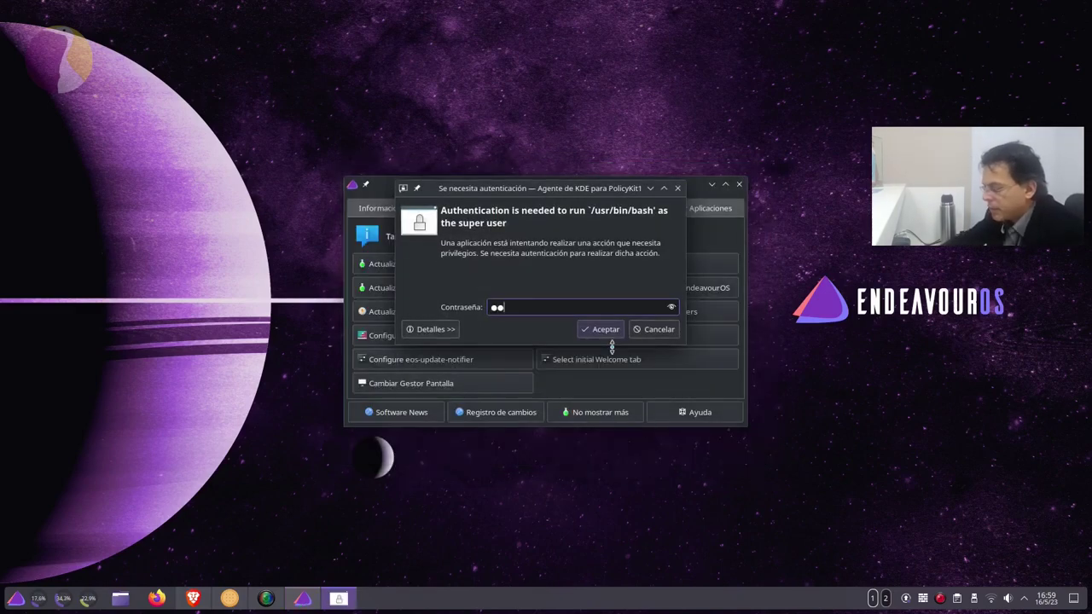
text(••)
key(Return)
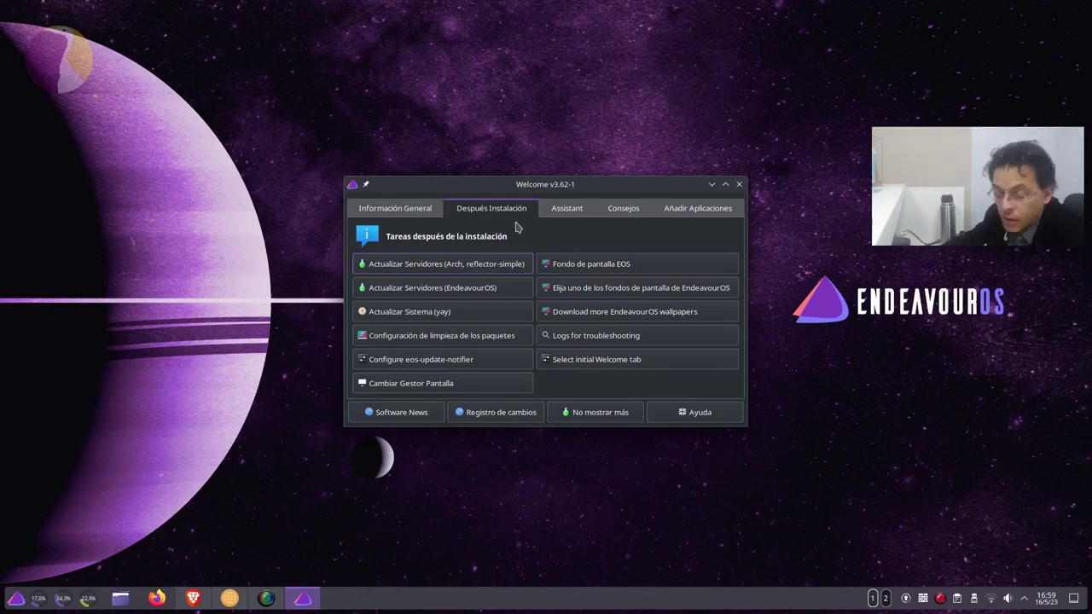
Step: Update the EndeavourOS mirror list, entering the root password to write the ranked servers
click(447, 288)
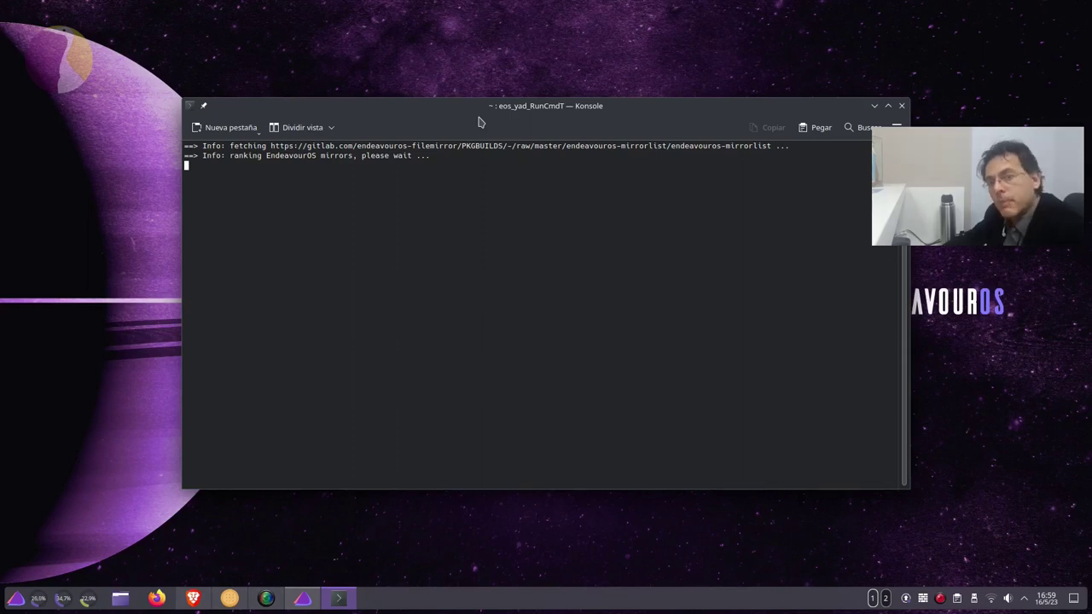
drag(480, 121, 476, 138)
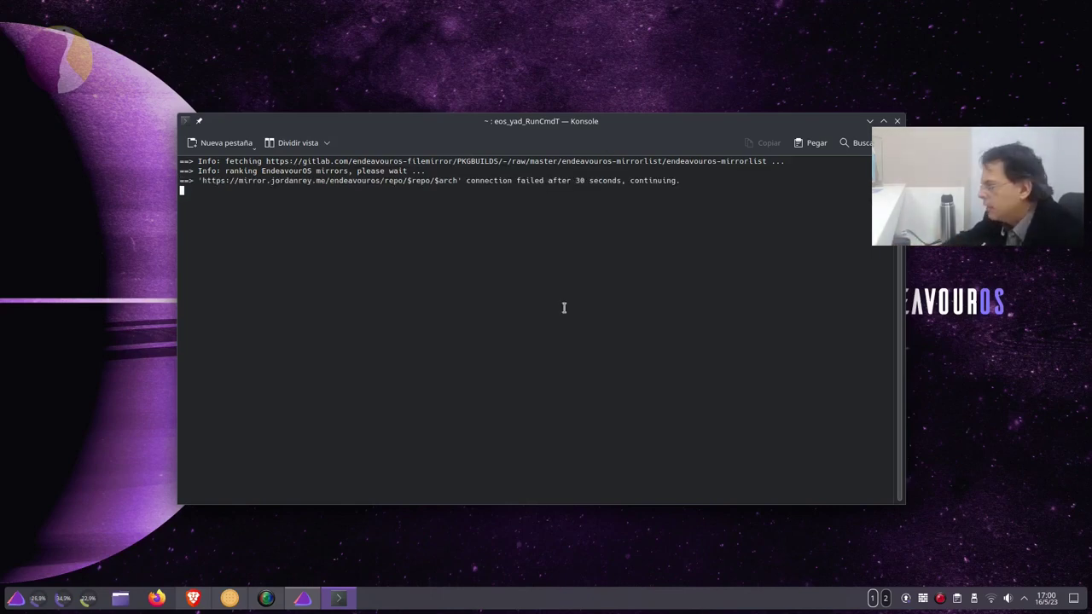
mouse_move(624, 126)
mouse_down()
mouse_move(623, 144)
mouse_move(615, 108)
mouse_move(632, 196)
mouse_move(620, 126)
mouse_up()
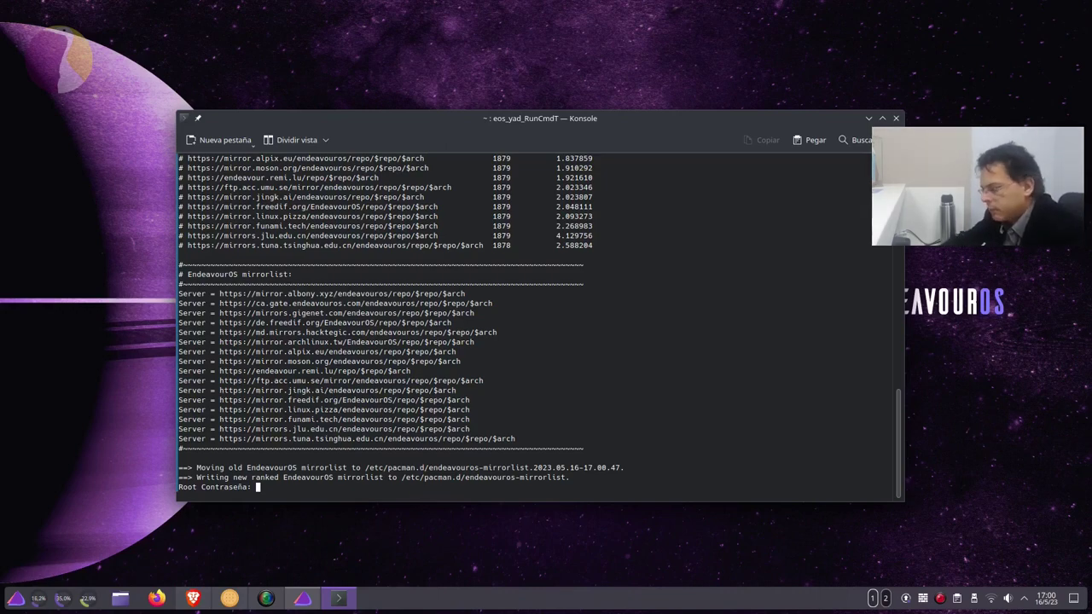
key(Return)
key(Return)
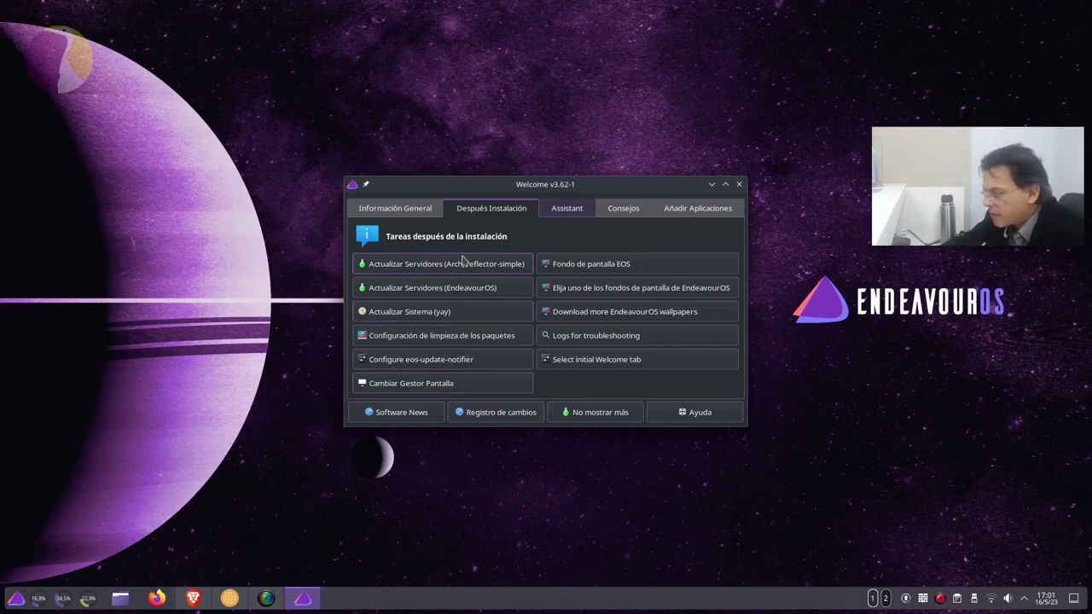
Step: Review the display managers available for the system and leave the selection without applying a change
click(472, 388)
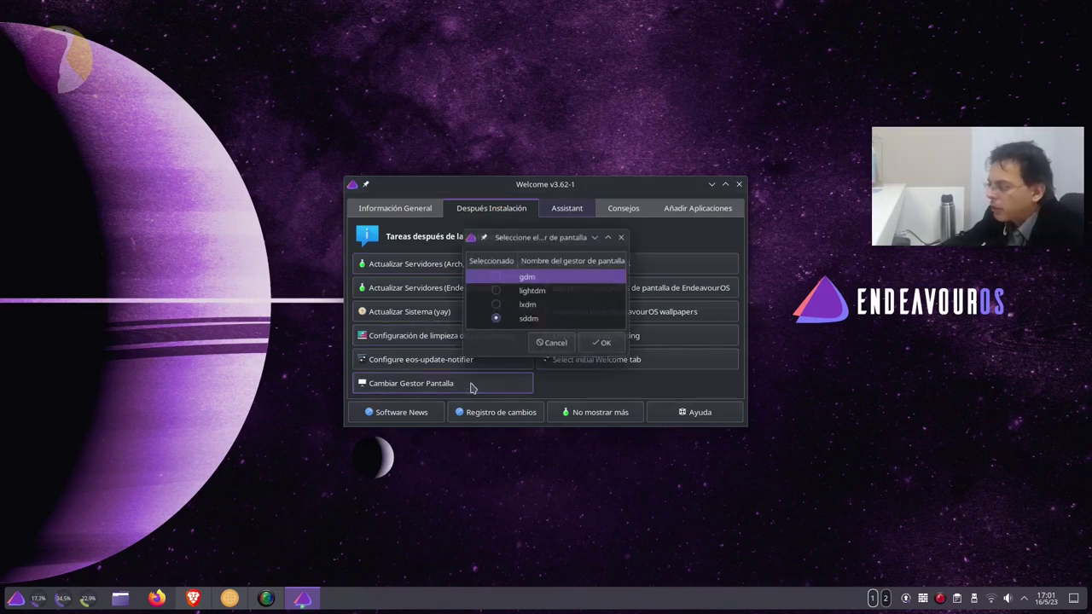
click(538, 320)
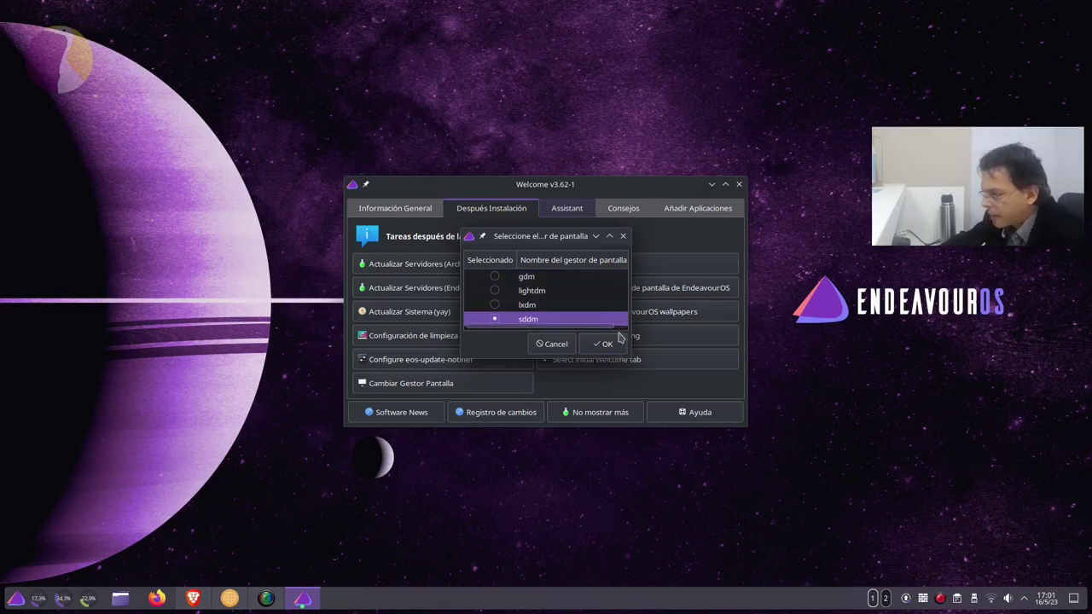
click(553, 344)
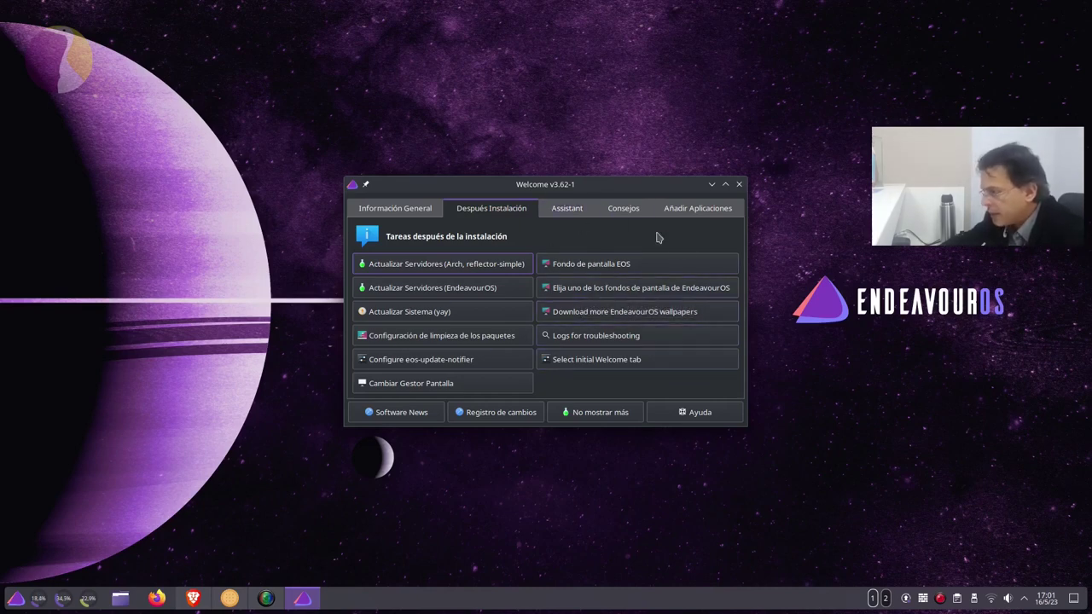
Step: Show the Welcome app's Assistant tools for useful and daily tasks
click(567, 210)
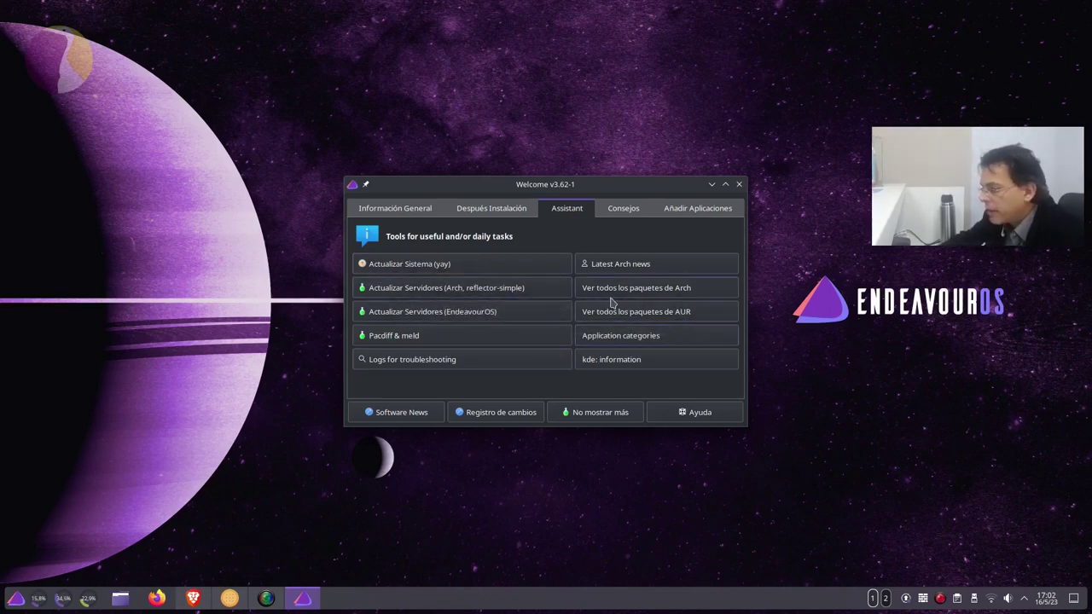
Step: Show the Welcome app's useful tips and its add-applications options, and open the installer for popular apps
click(620, 212)
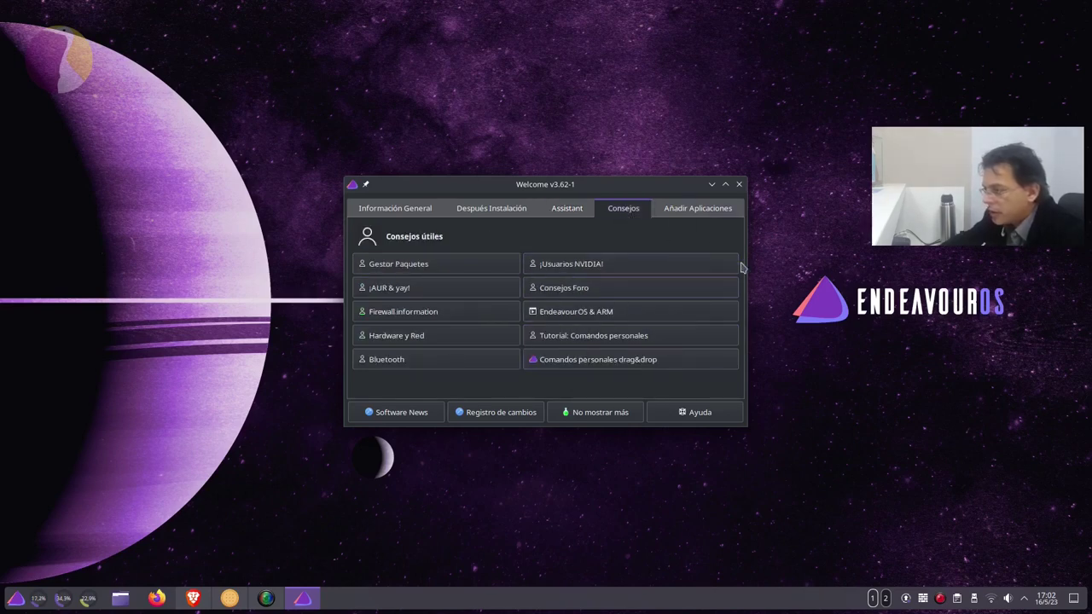
click(705, 216)
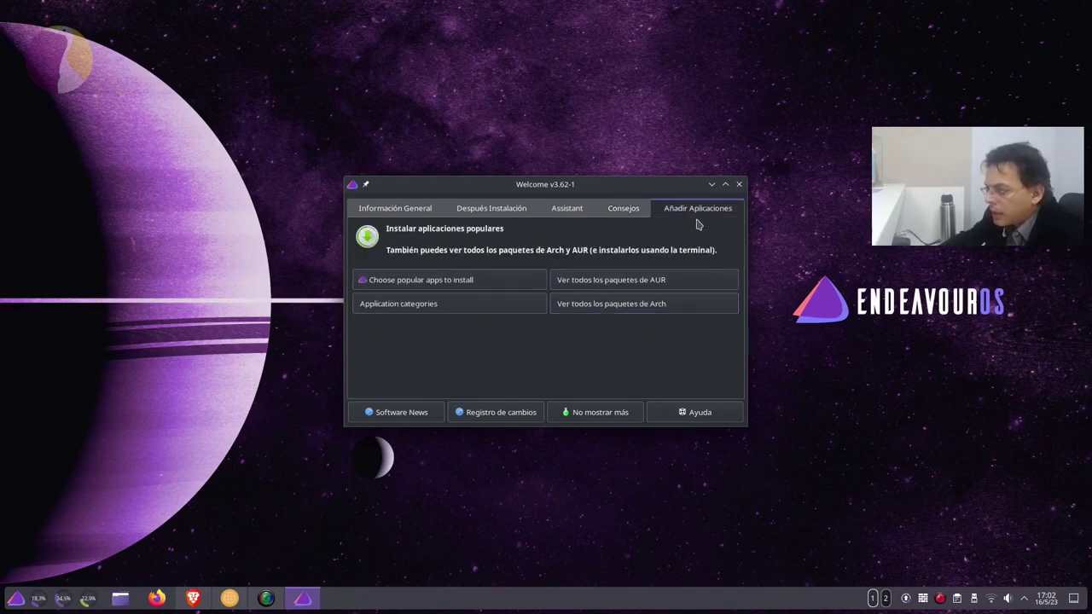
click(484, 285)
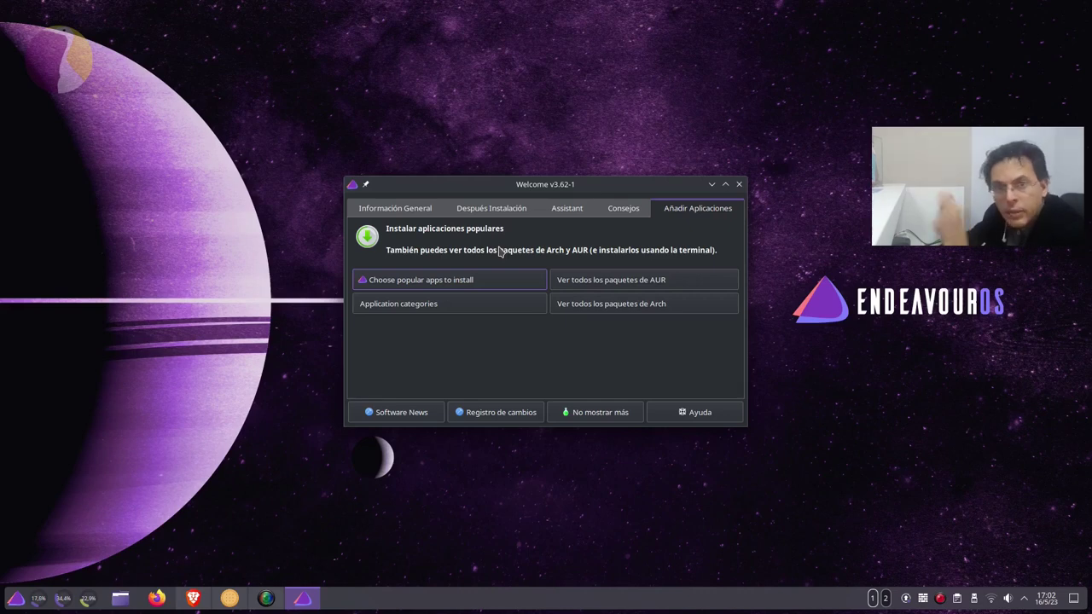
click(478, 286)
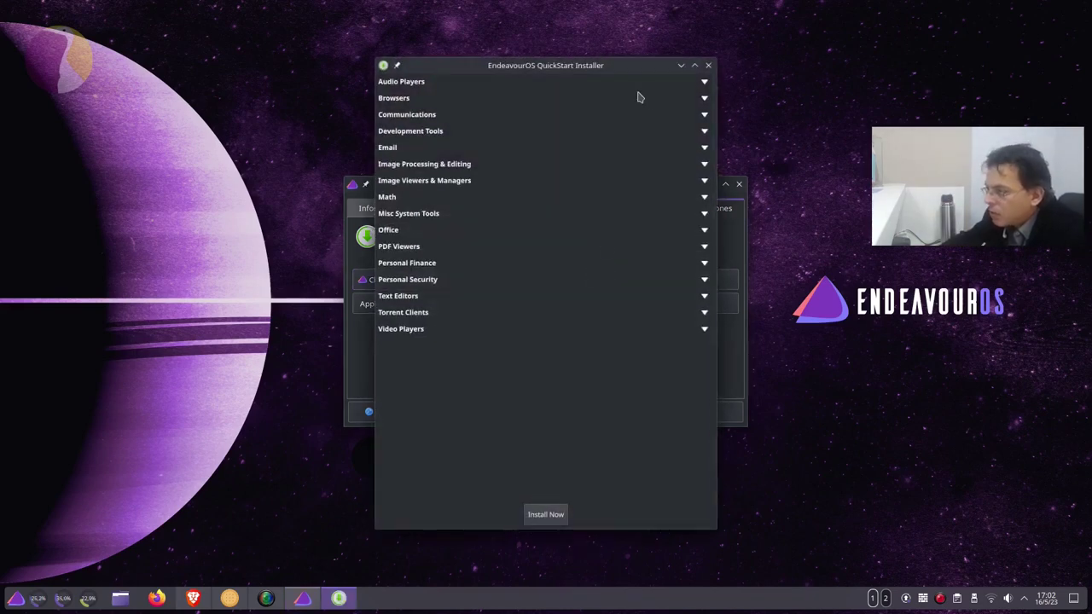
drag(638, 66, 651, 57)
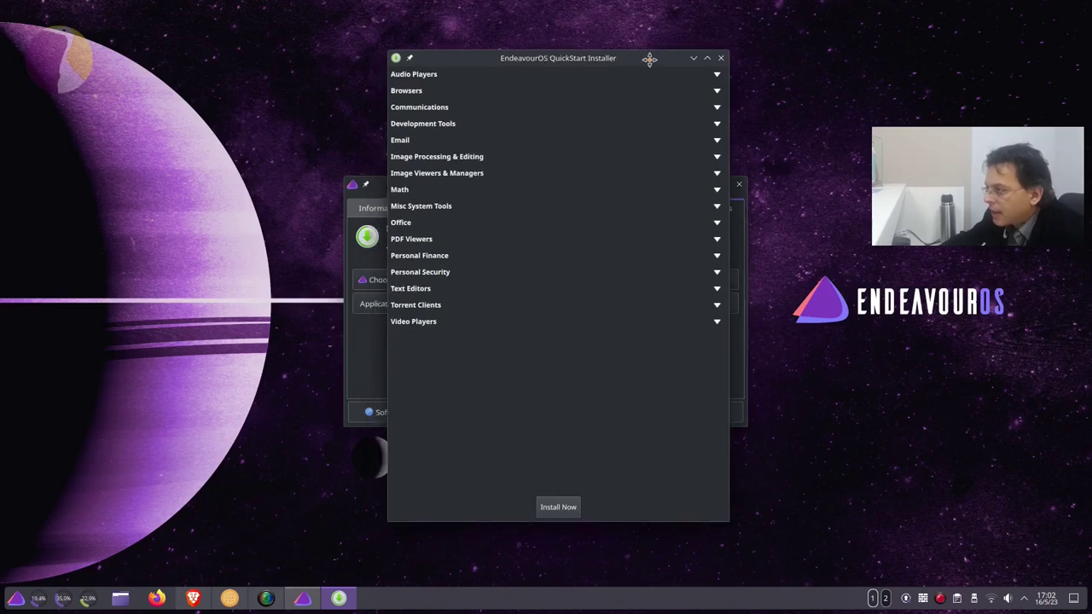
Step: Review the apps offered under Audio Players, Browsers, Communications and Video Players, and close the QuickStart Installer and the Welcome app
click(433, 77)
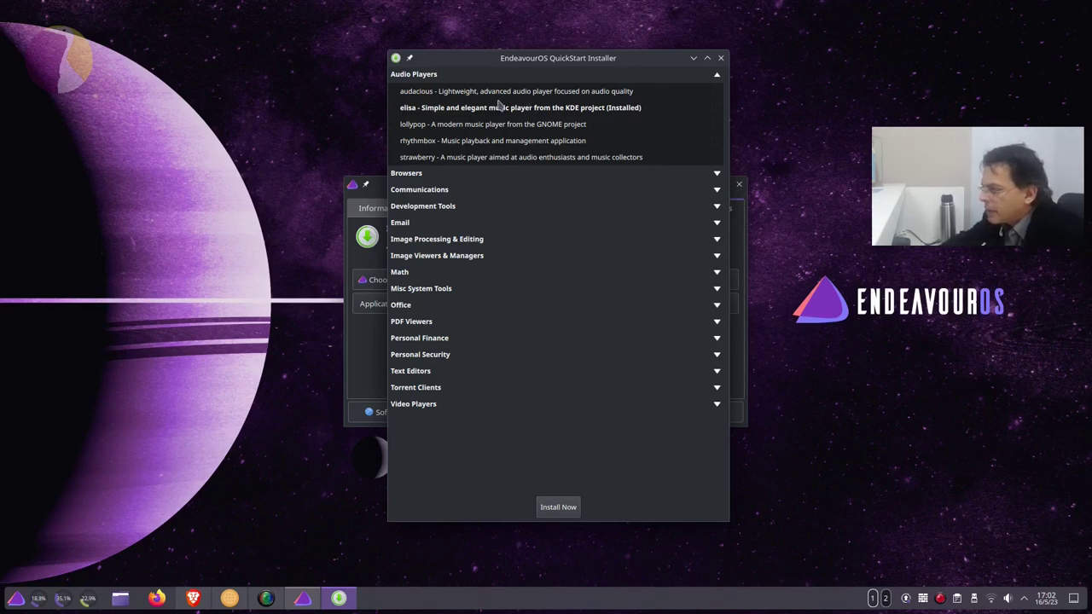
click(421, 174)
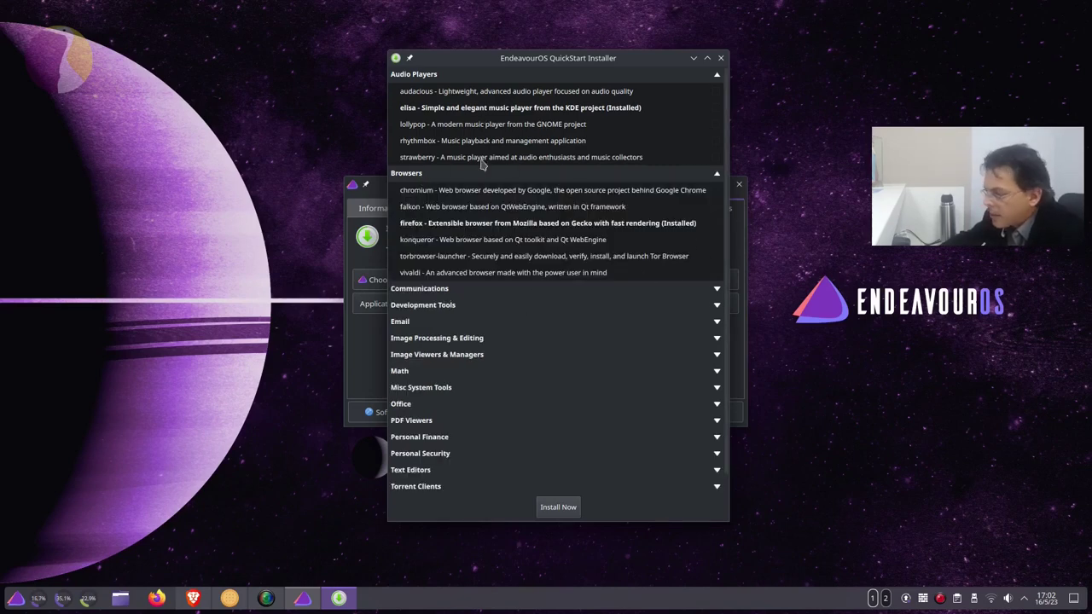
click(434, 290)
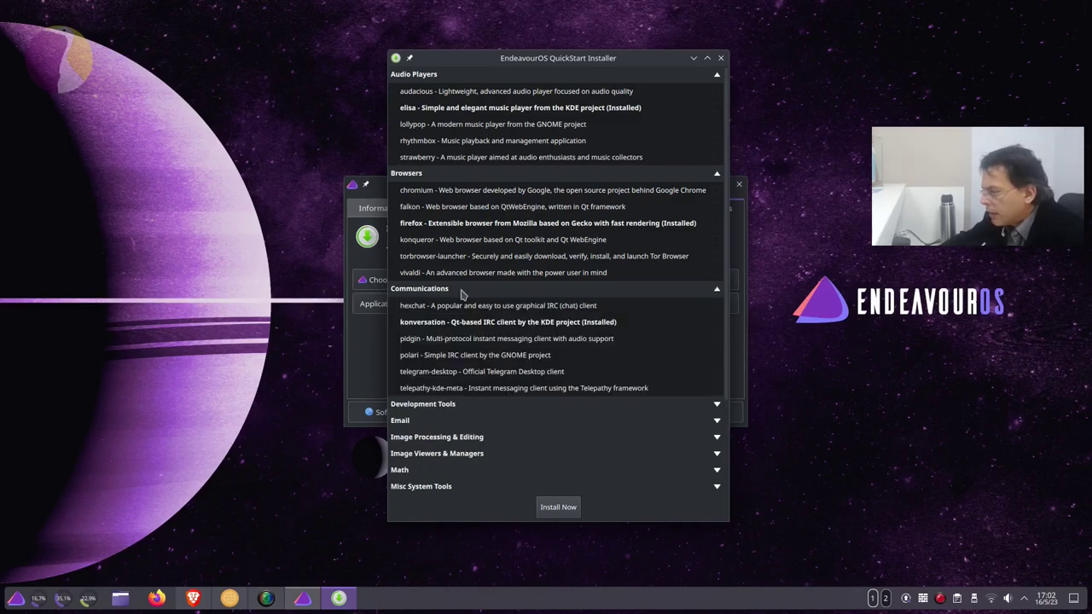
scroll(526, 316, down, 3)
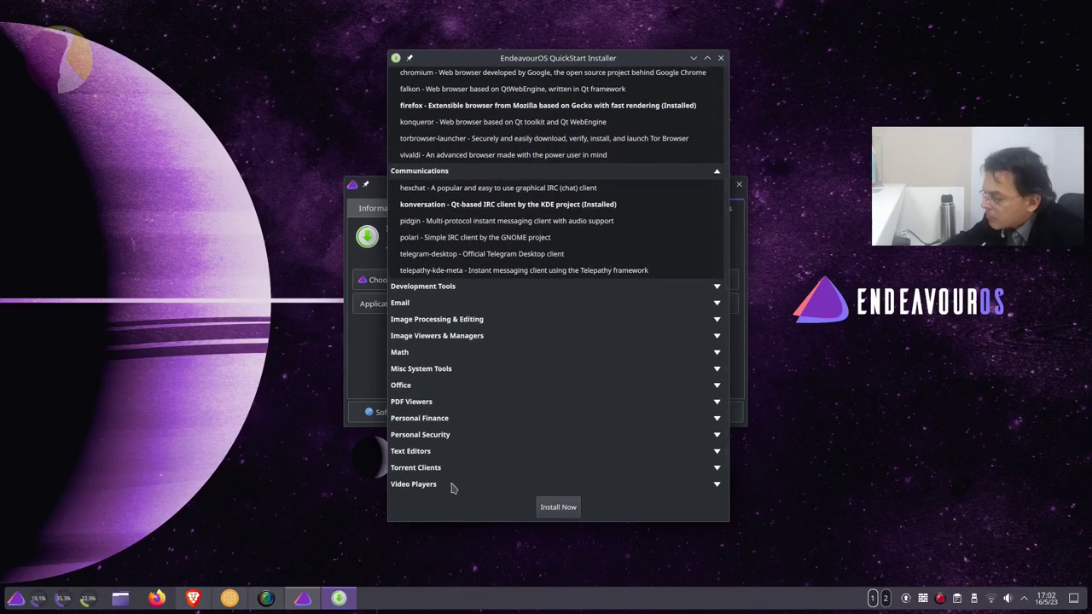
click(418, 484)
scroll(478, 280, up, 6)
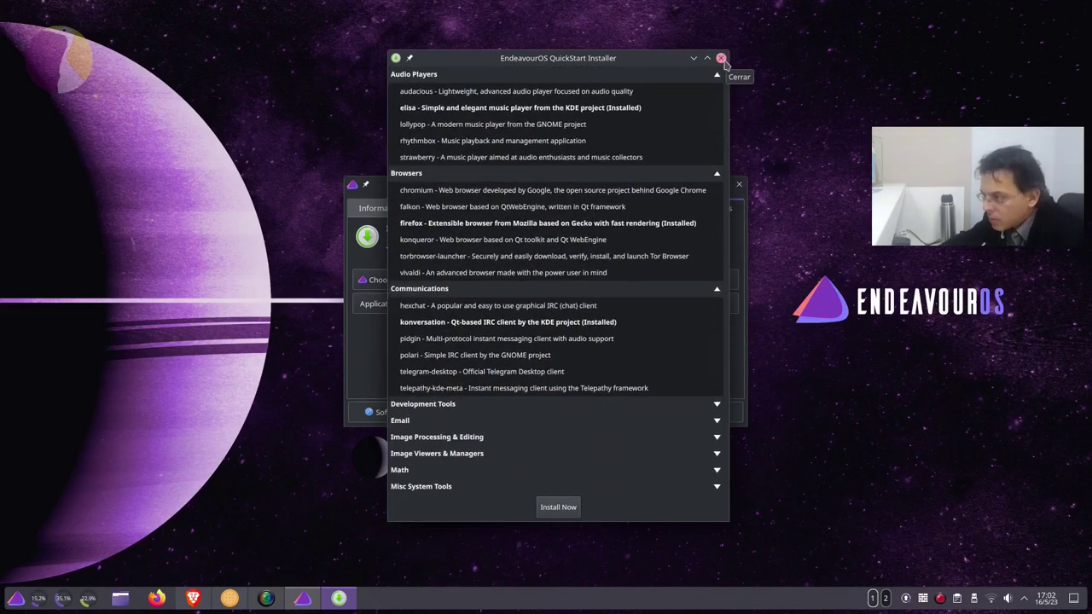
scroll(646, 207, down, 5)
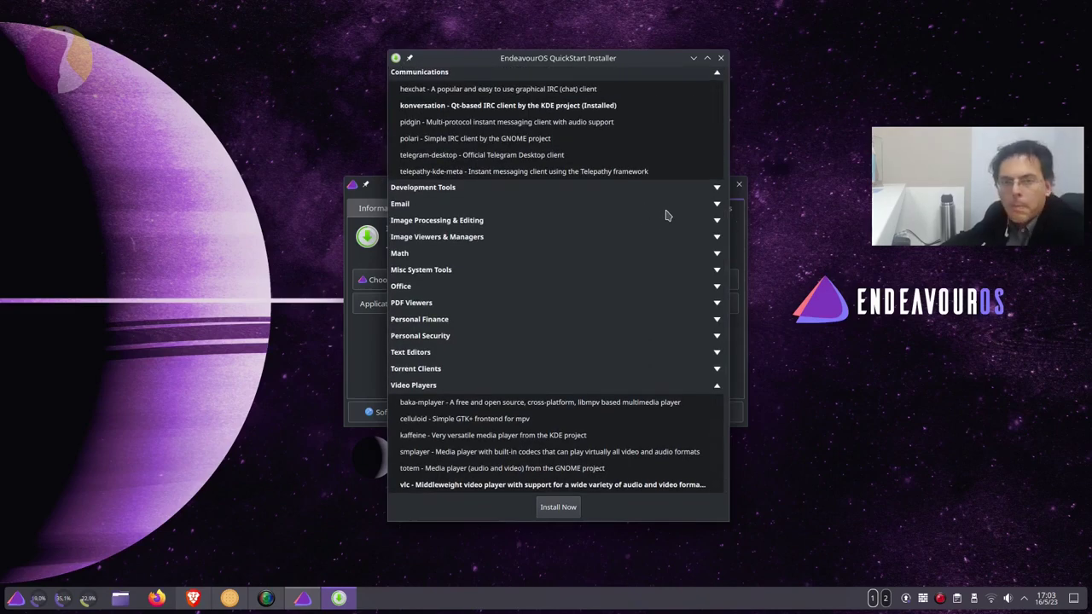
scroll(671, 258, up, 5)
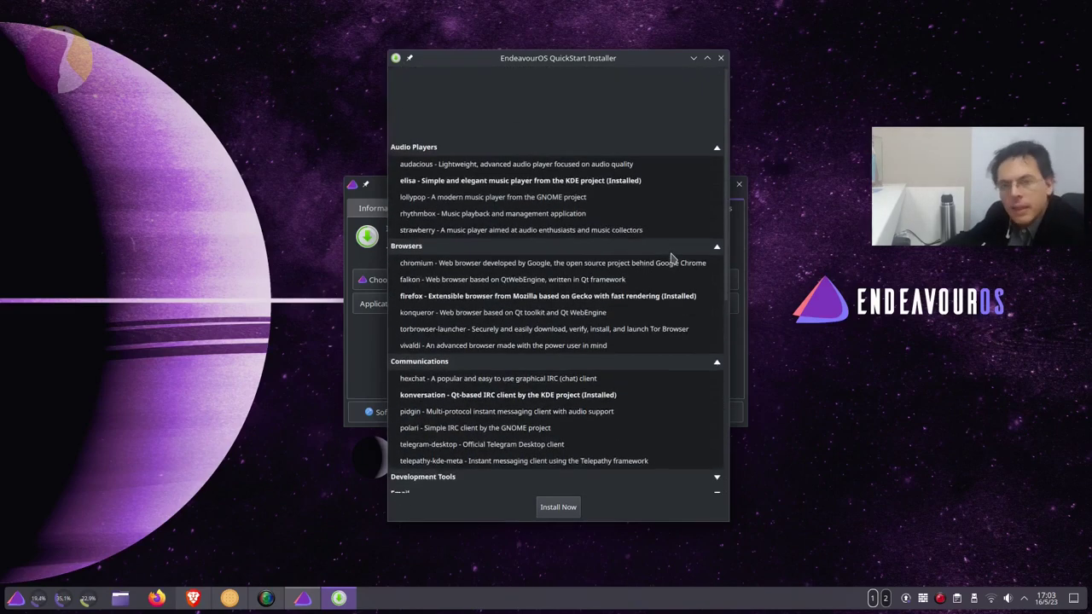
click(722, 57)
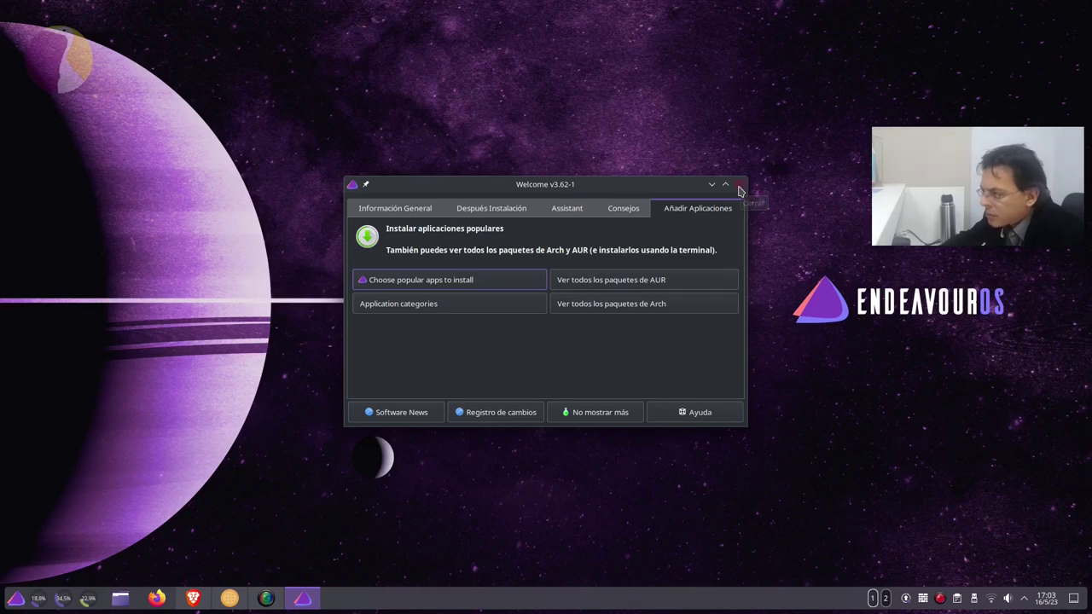
click(740, 189)
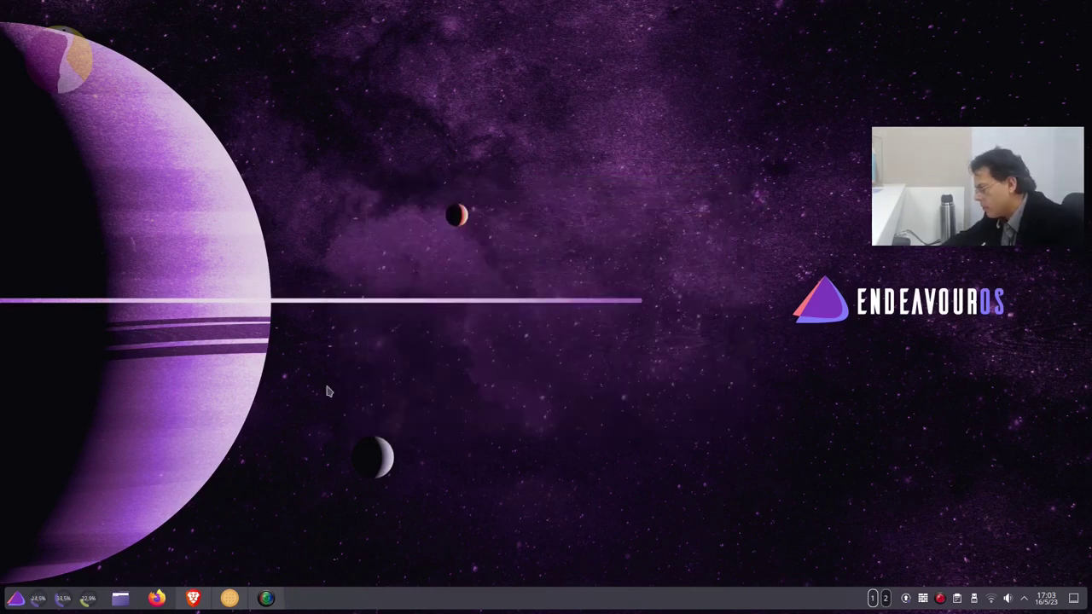
Step: Open a Konsole terminal window
key(super)
text(konsole)
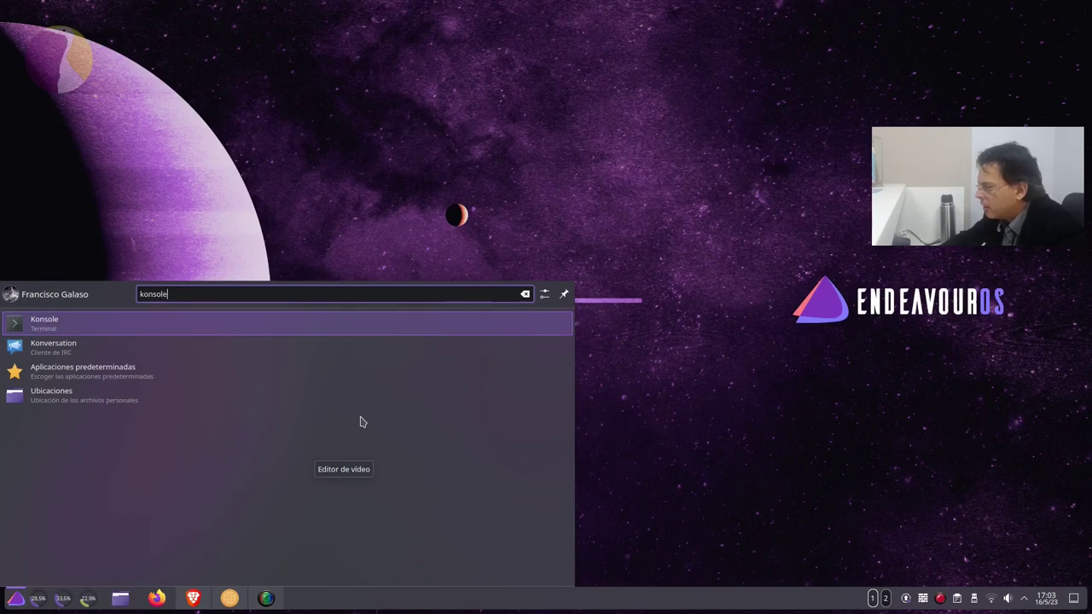
key(Return)
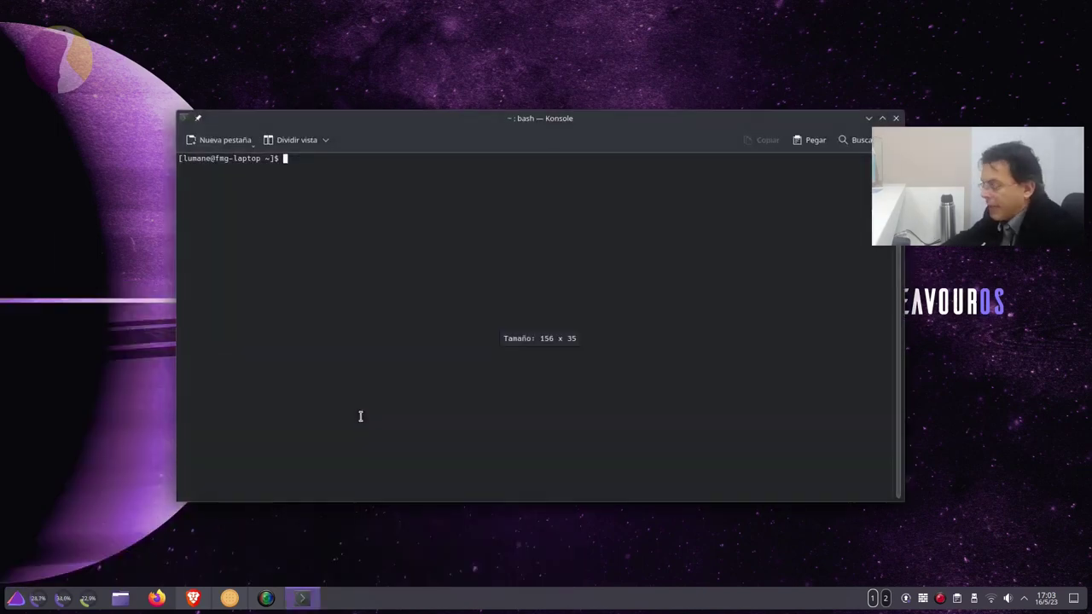
Step: Upgrade the whole system with sudo pacman -Syu, entering the account password and accepting the installation of the updates
text(sudo )
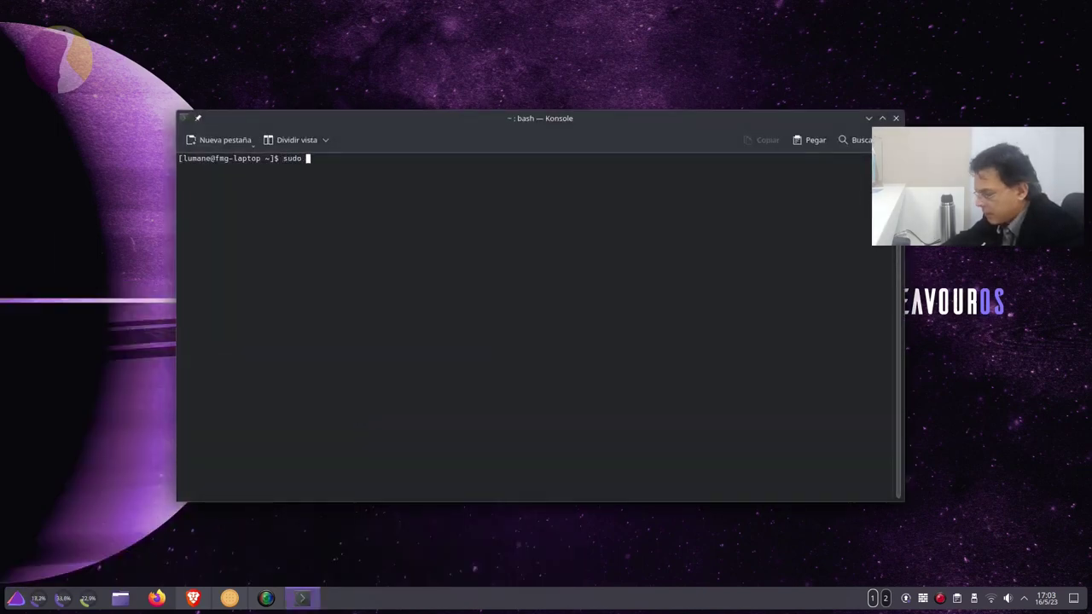
text(pacman)
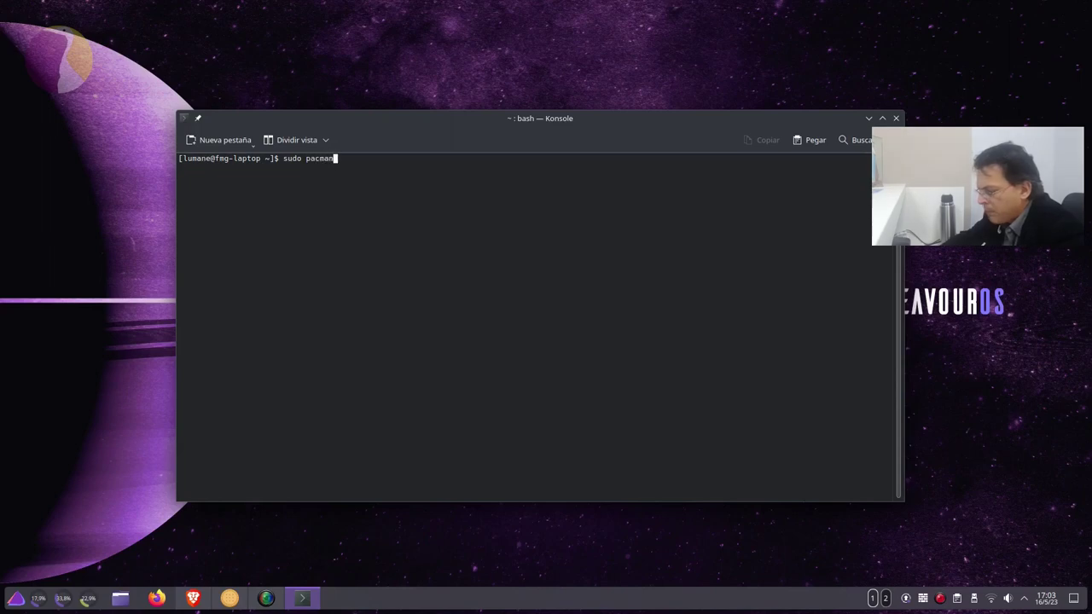
text( -Su)
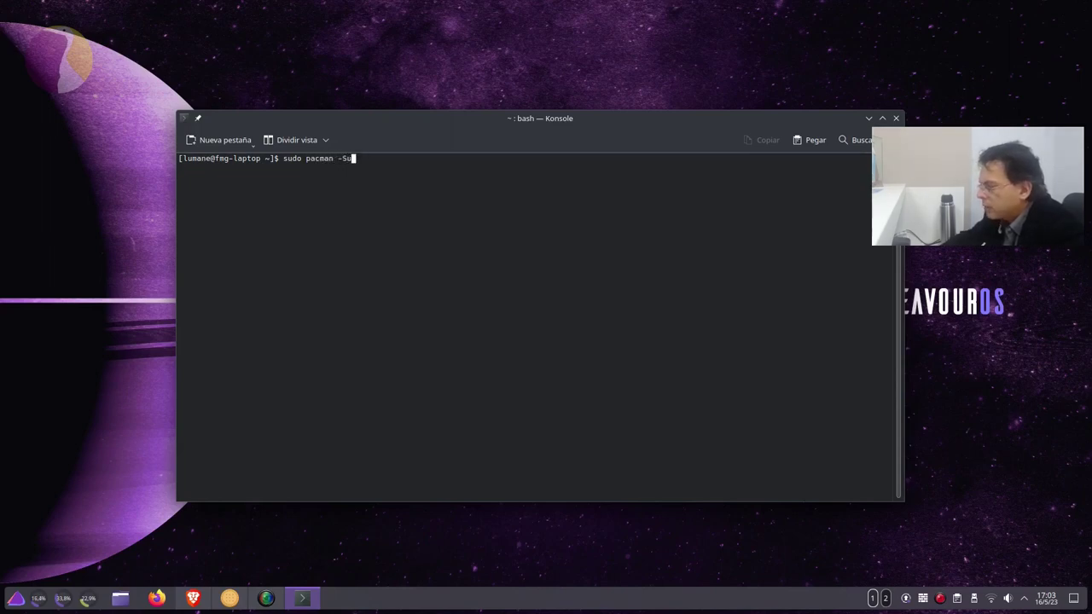
key(BackSpace)
text(yu)
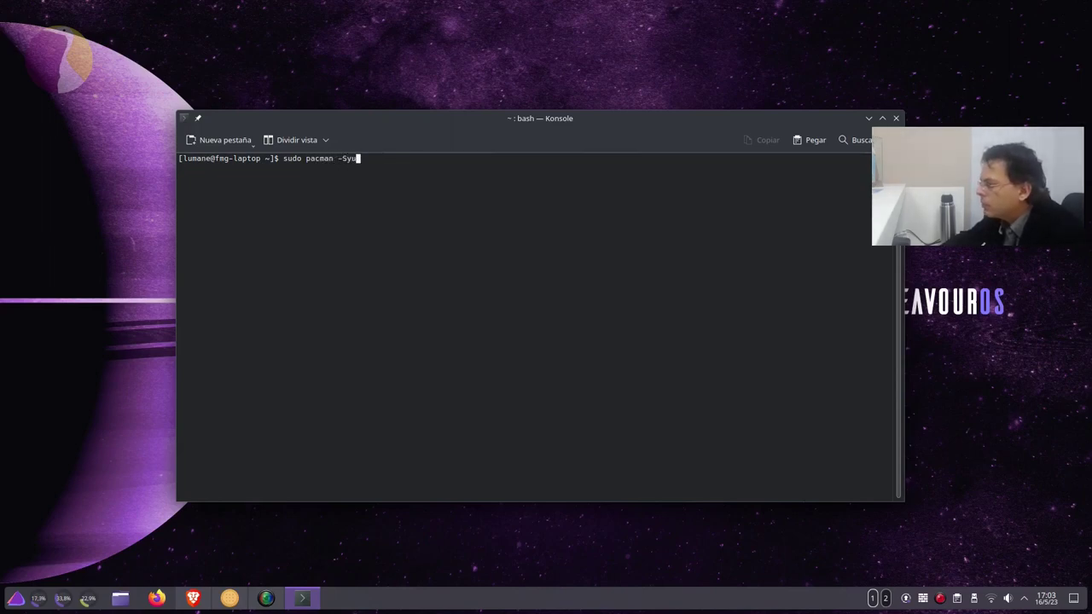
key(Return)
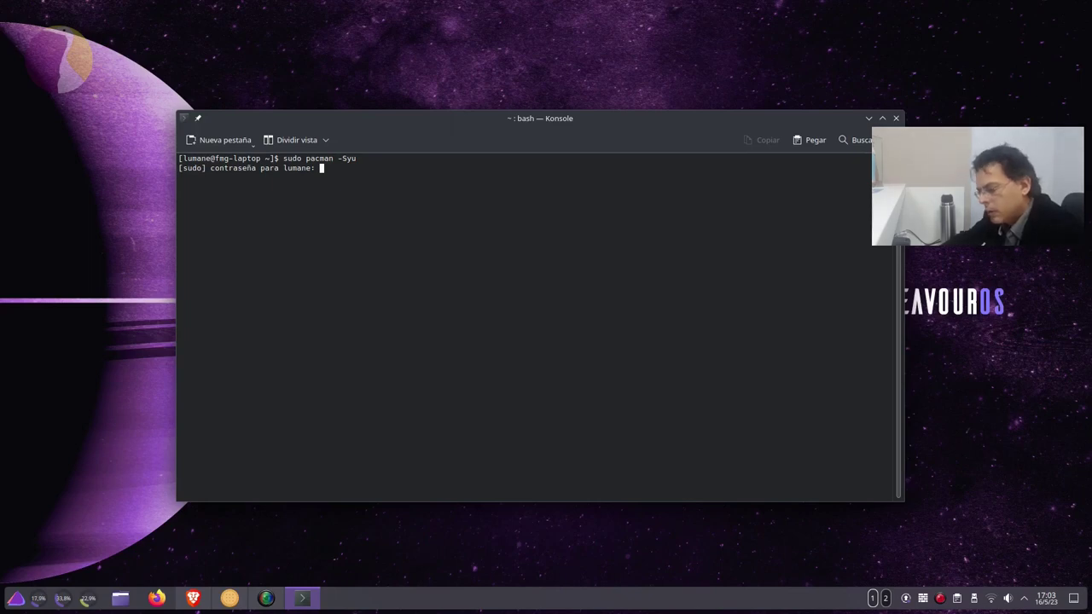
key(Return)
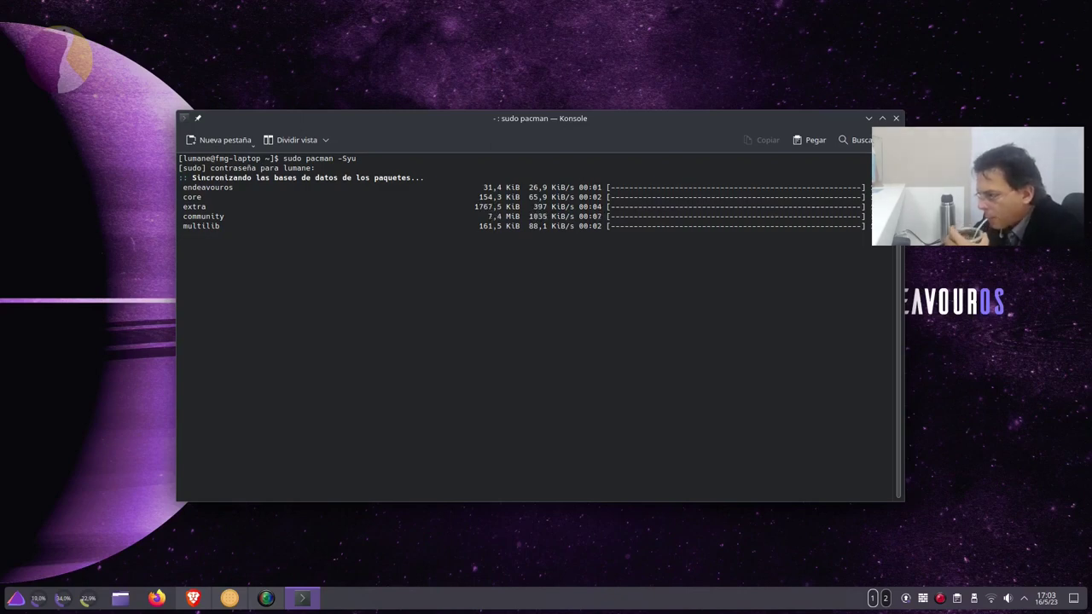
text(s)
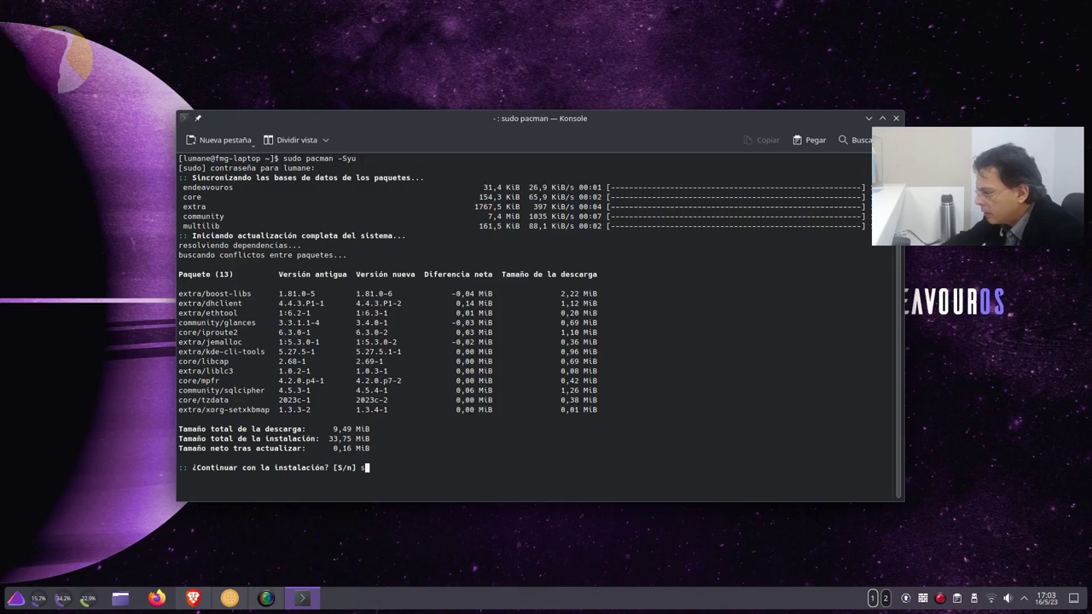
key(Return)
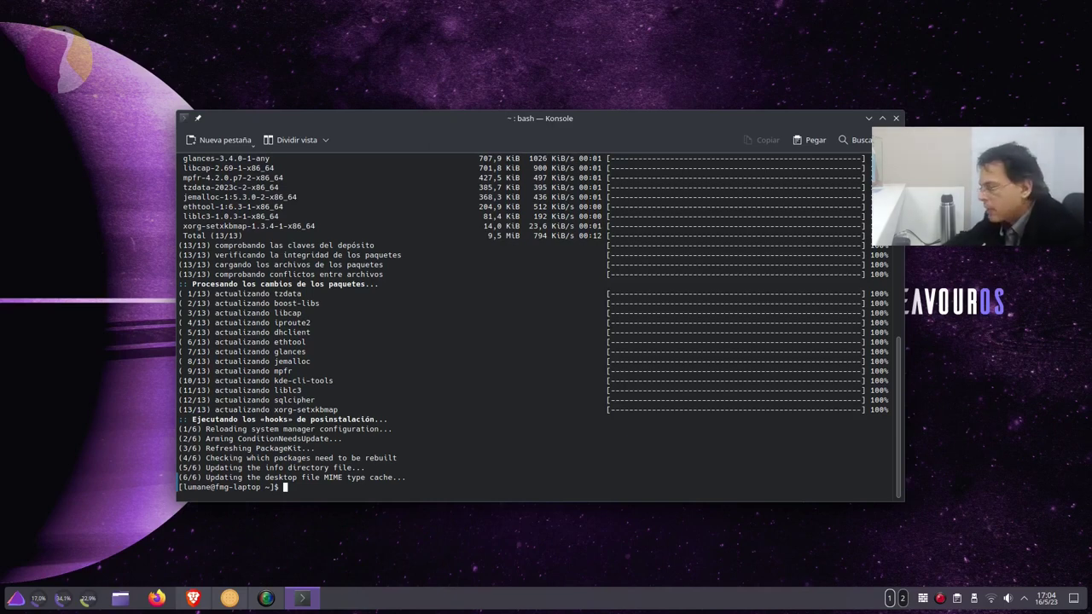
key(Up)
key(Up)
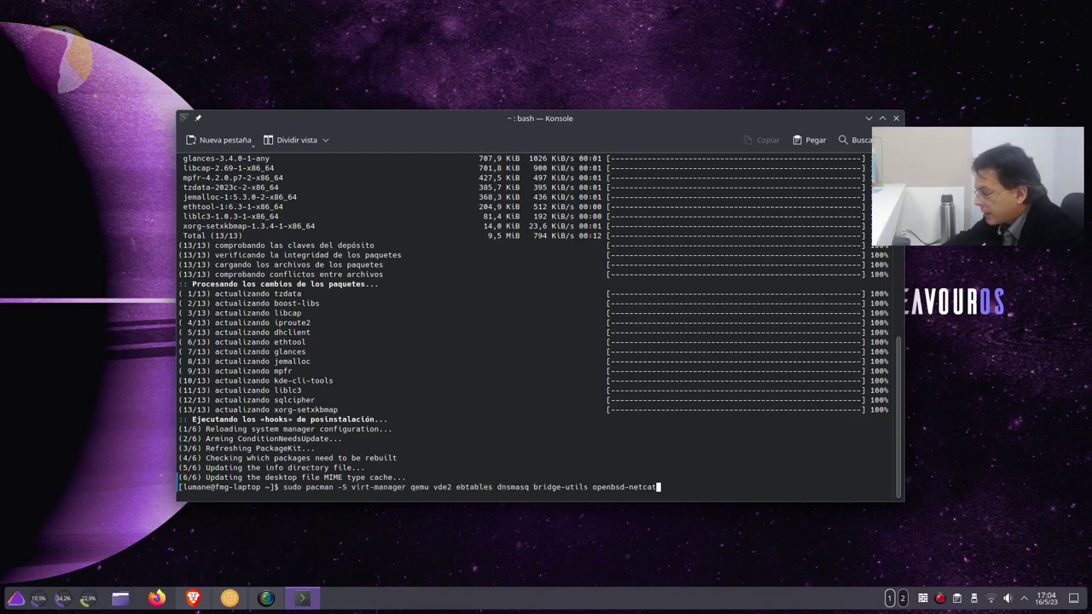
key(Down)
key(Down)
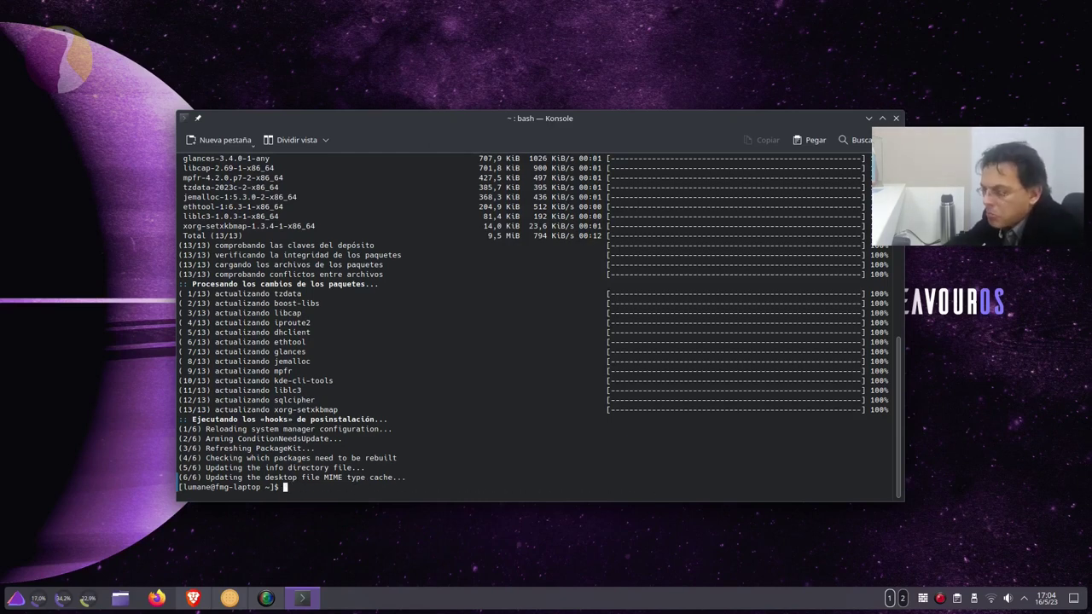
key(Up)
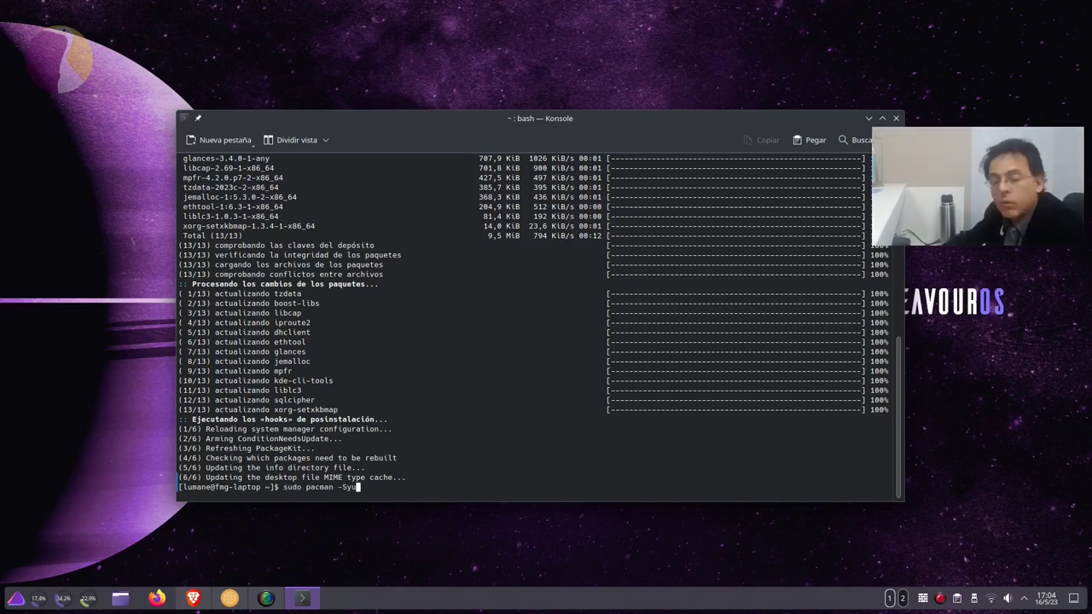
key(Down)
key(Up)
key(Down)
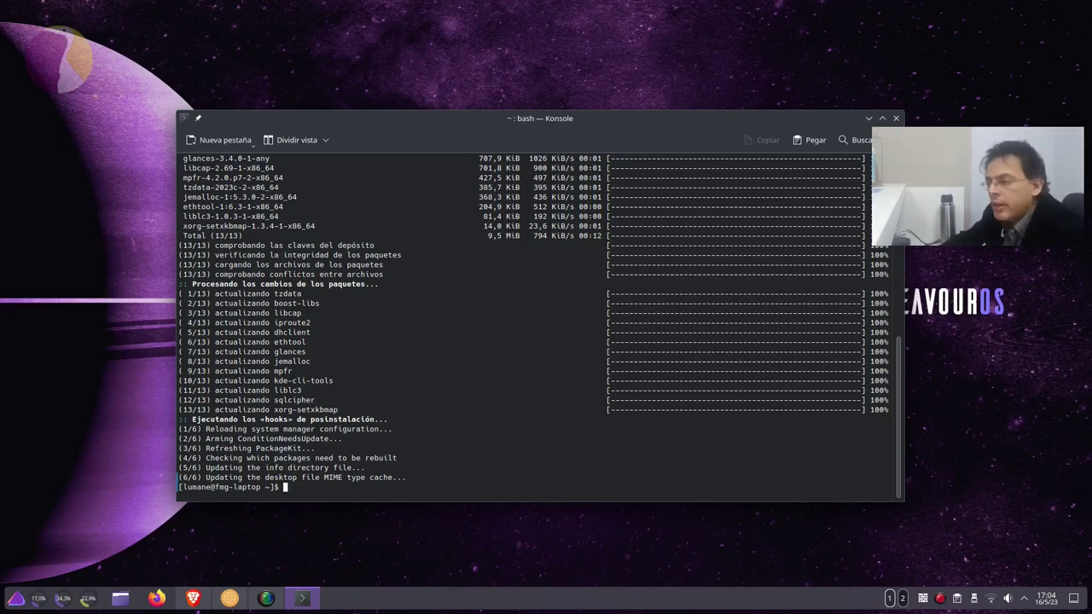
text(sudo pacman -Syu)
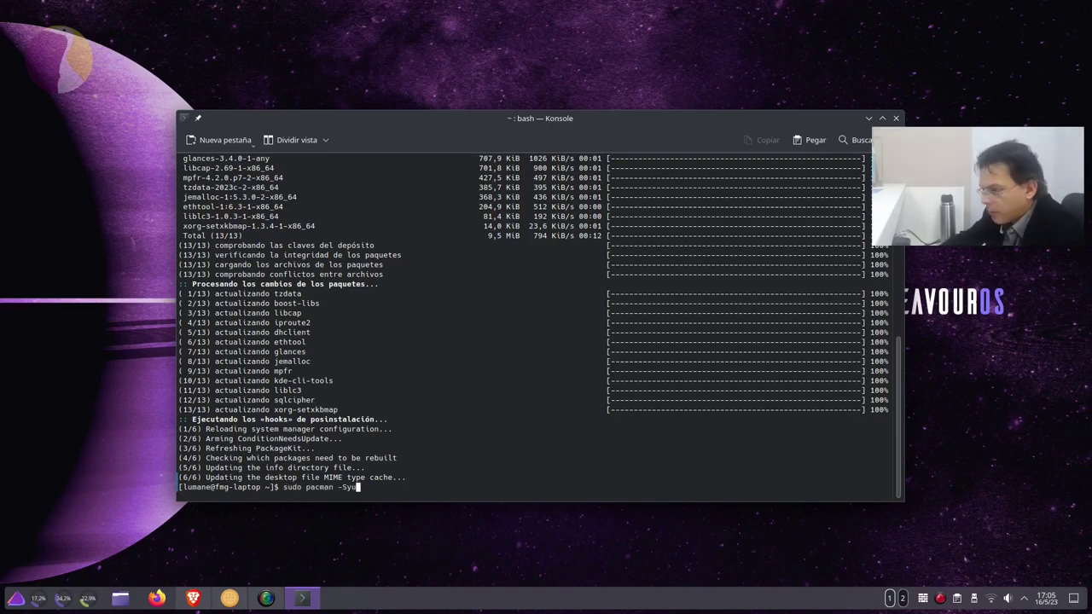
key(ctrl+u)
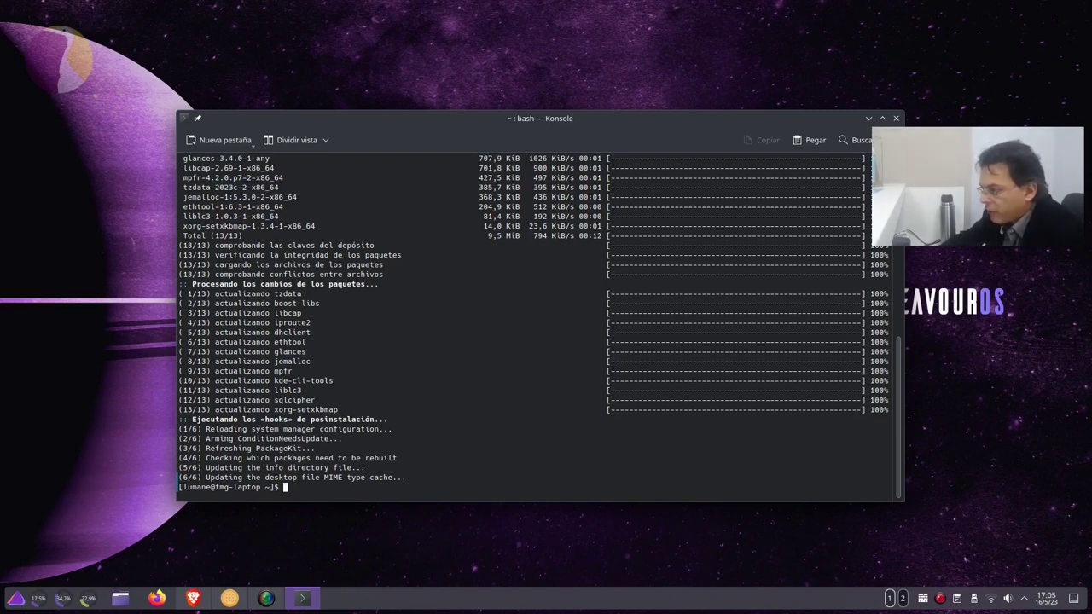
Step: Try to install the Octopi package manager with sudo pacman -S octopi
text(sudo )
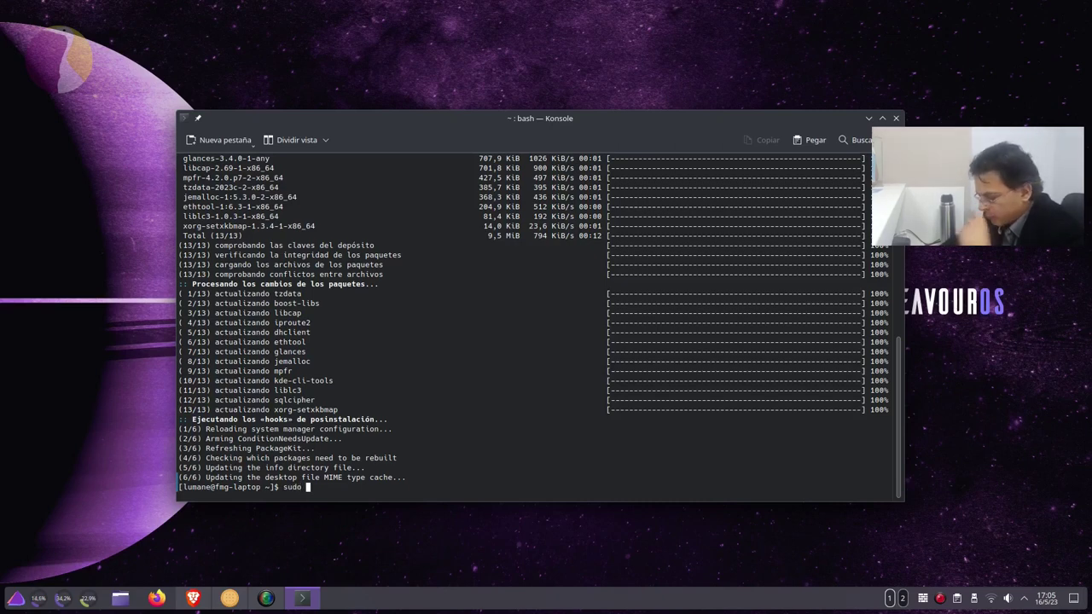
text(pacm)
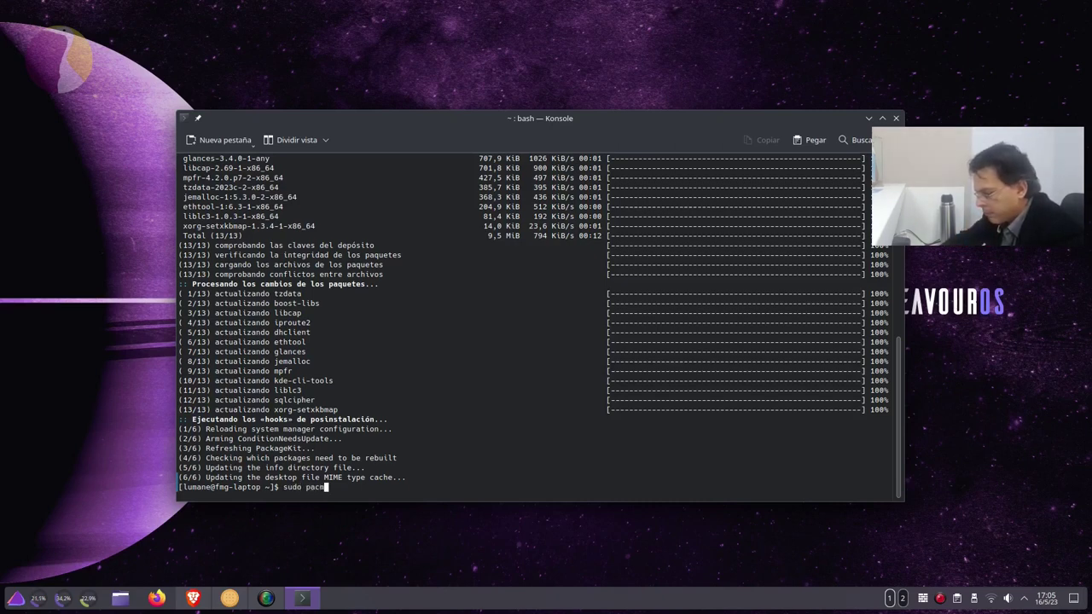
text(an -S)
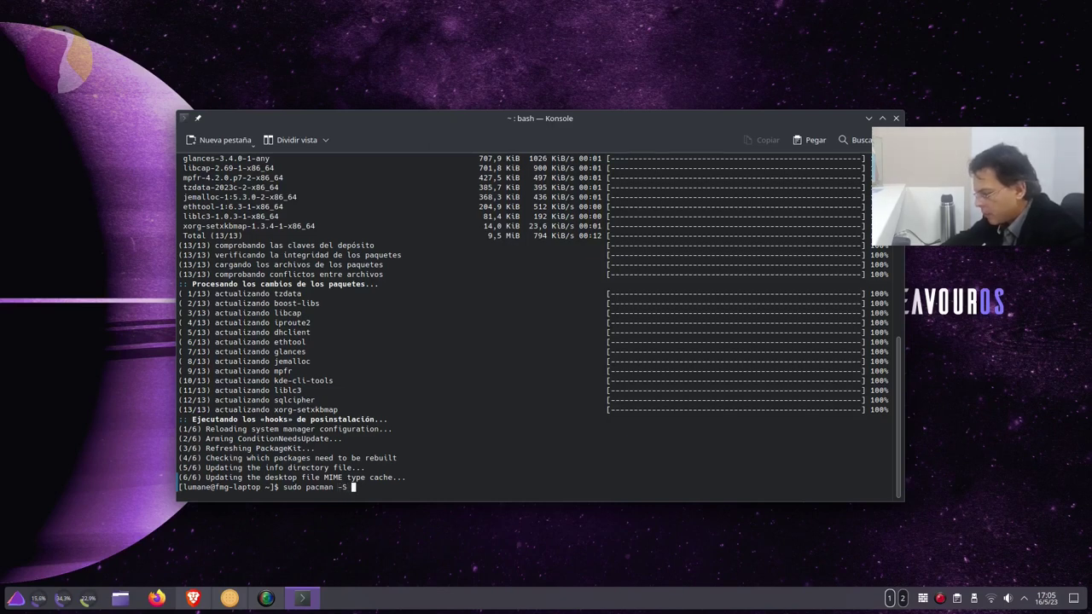
text( octopi)
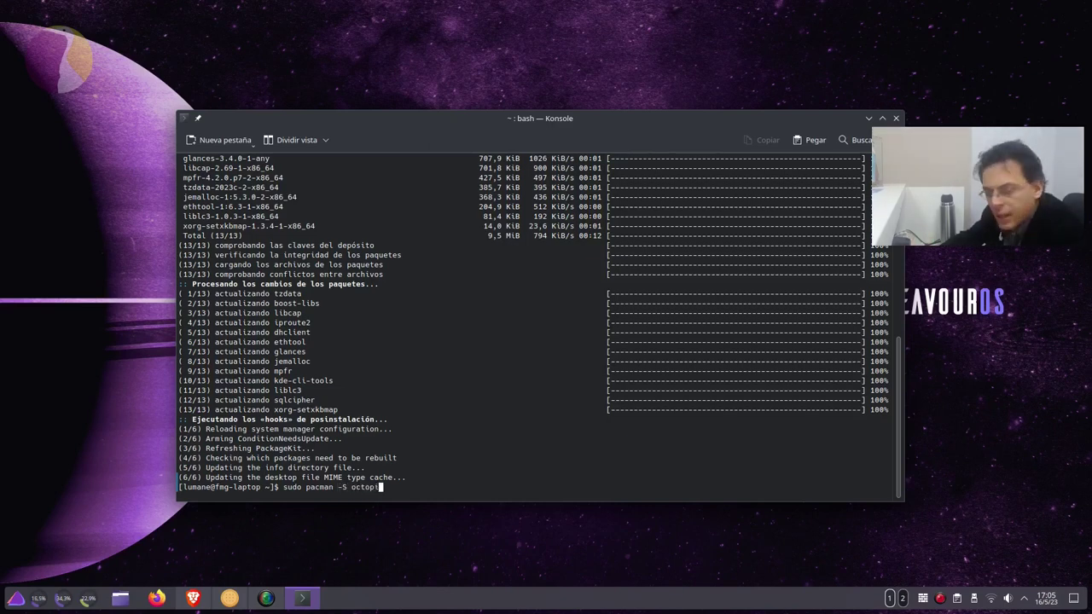
key(Return)
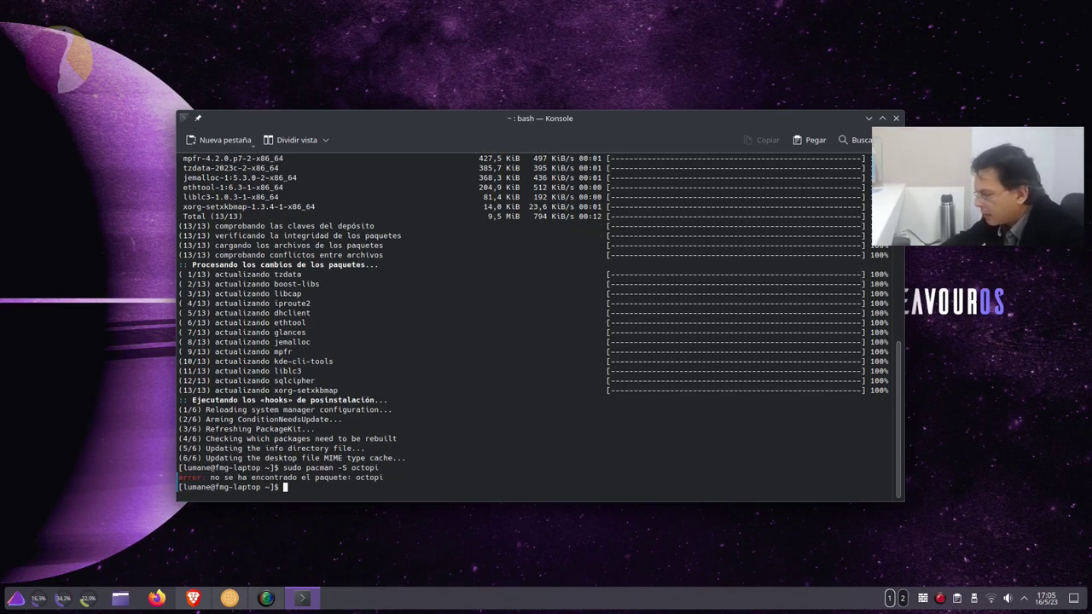
Step: Try to install the Octopi package manager from the AUR with yay -S octopi
key(Up)
key(Down)
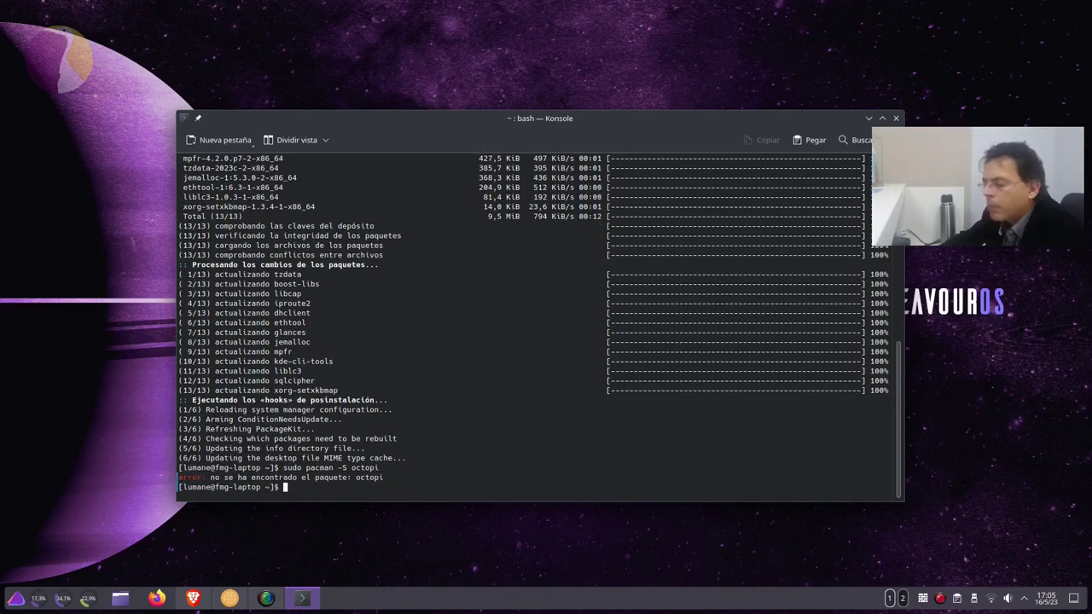
key(Up)
key(Down)
key(Up)
key(Down)
key(Up)
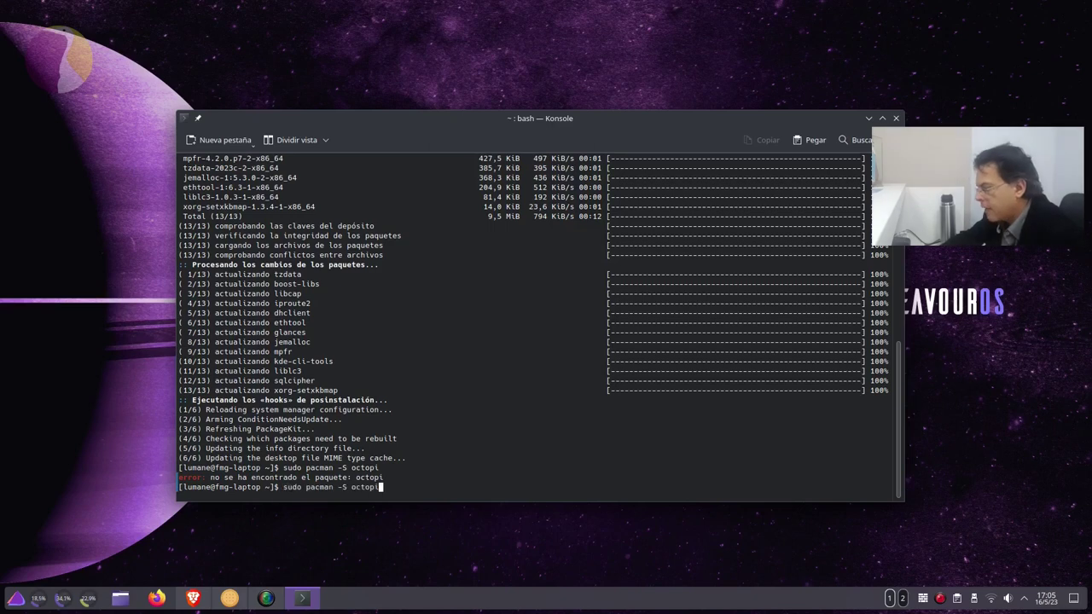
key(Down)
text(yay )
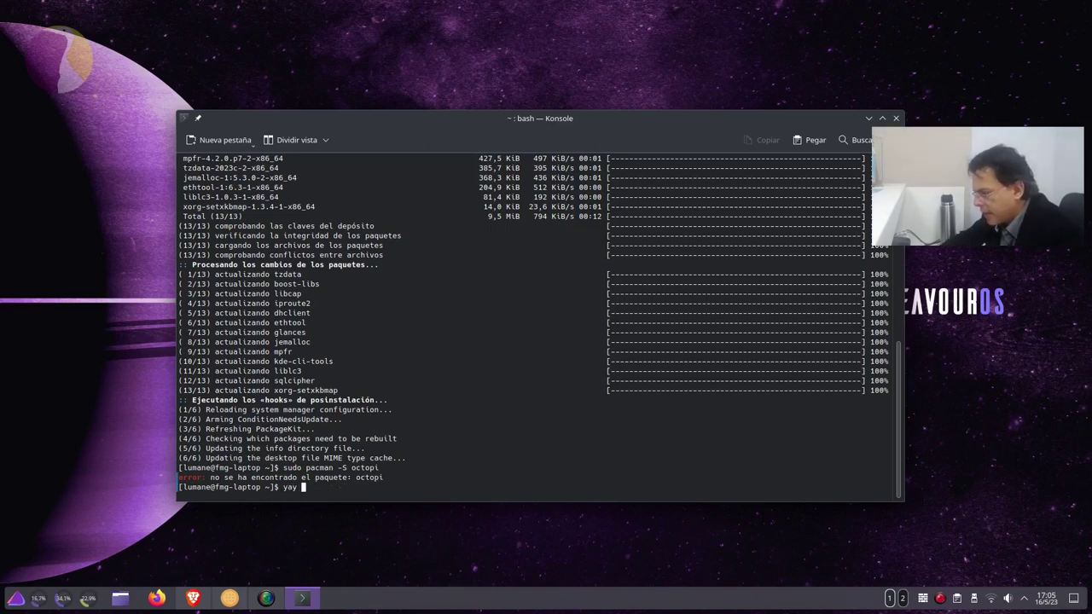
text(-S o)
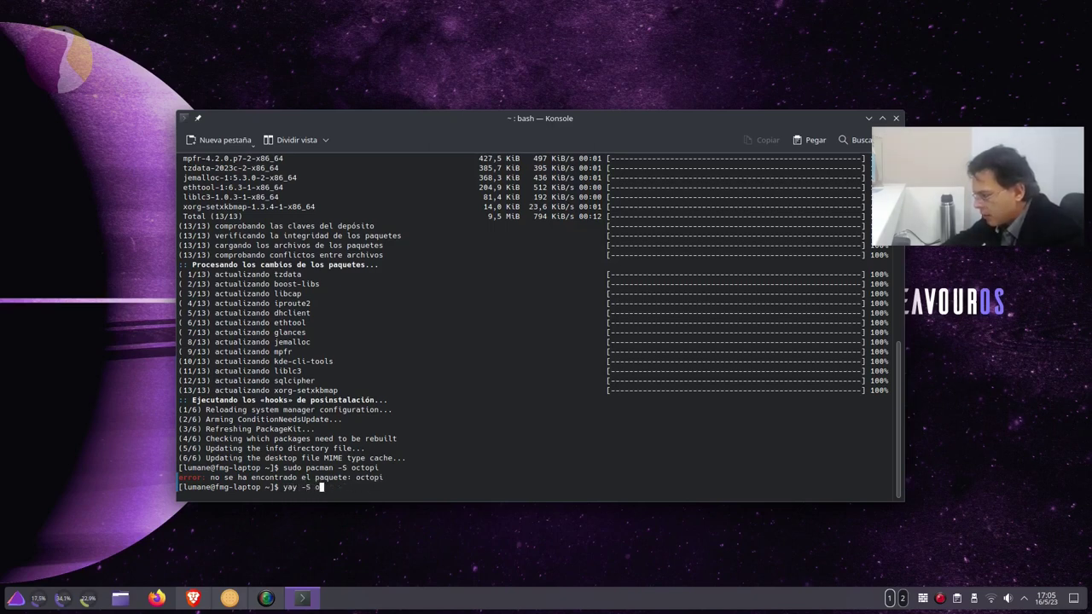
text(cto)
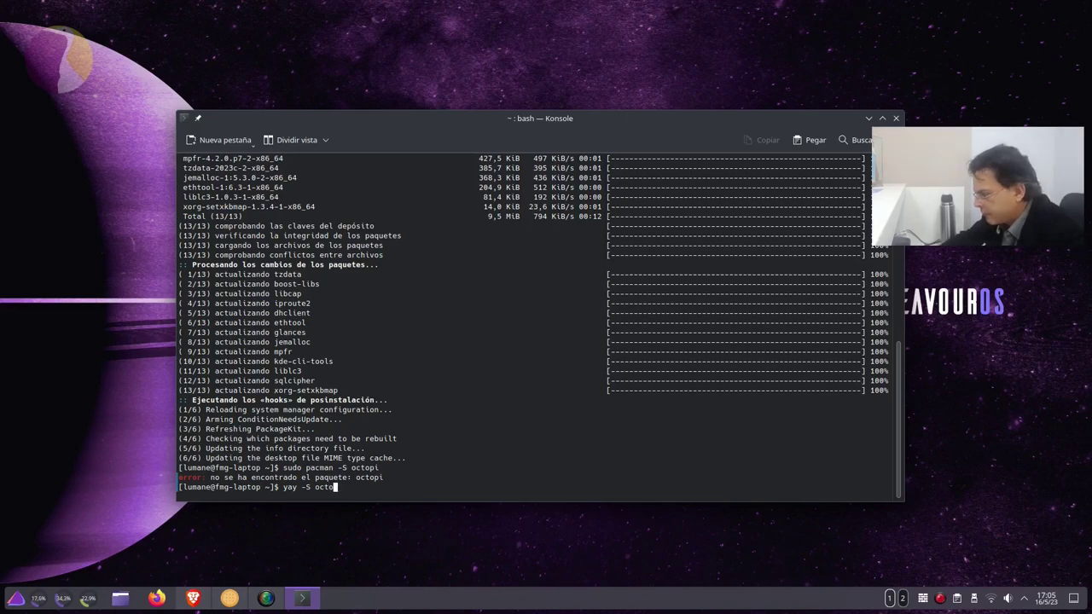
text(pi)
key(Return)
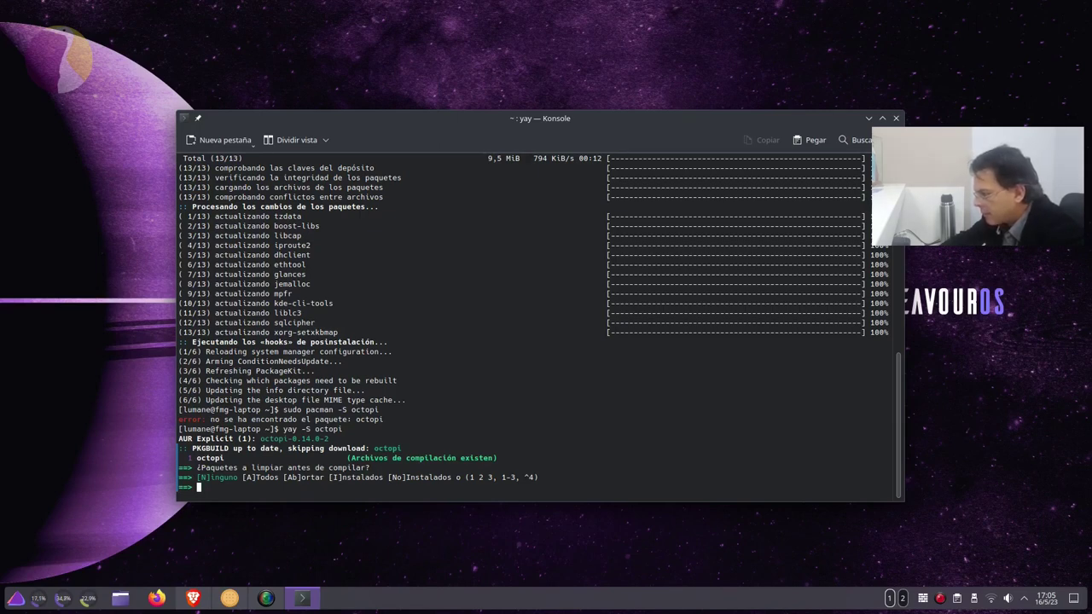
Step: Choose no packages to clean before building and no diffs to show, and decline the Octopi installation
text(n)
key(Return)
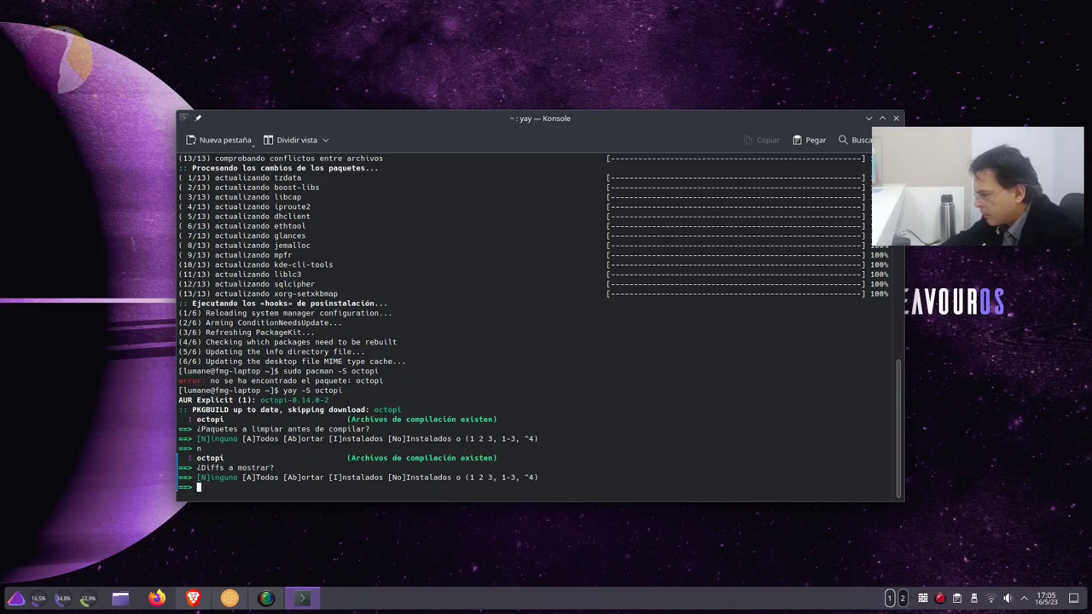
text(n)
key(Return)
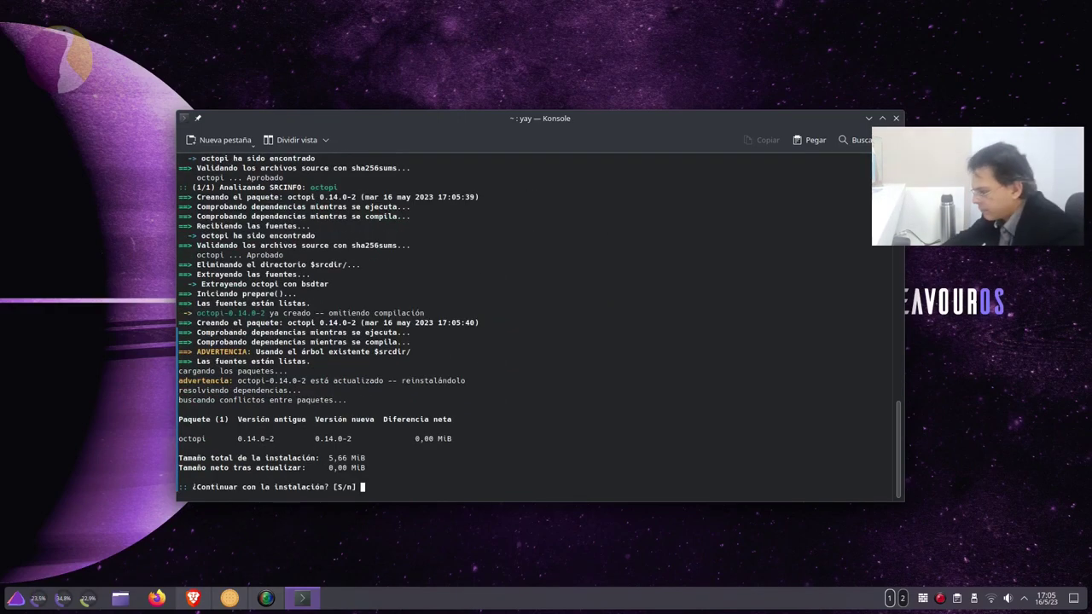
text(n)
key(Return)
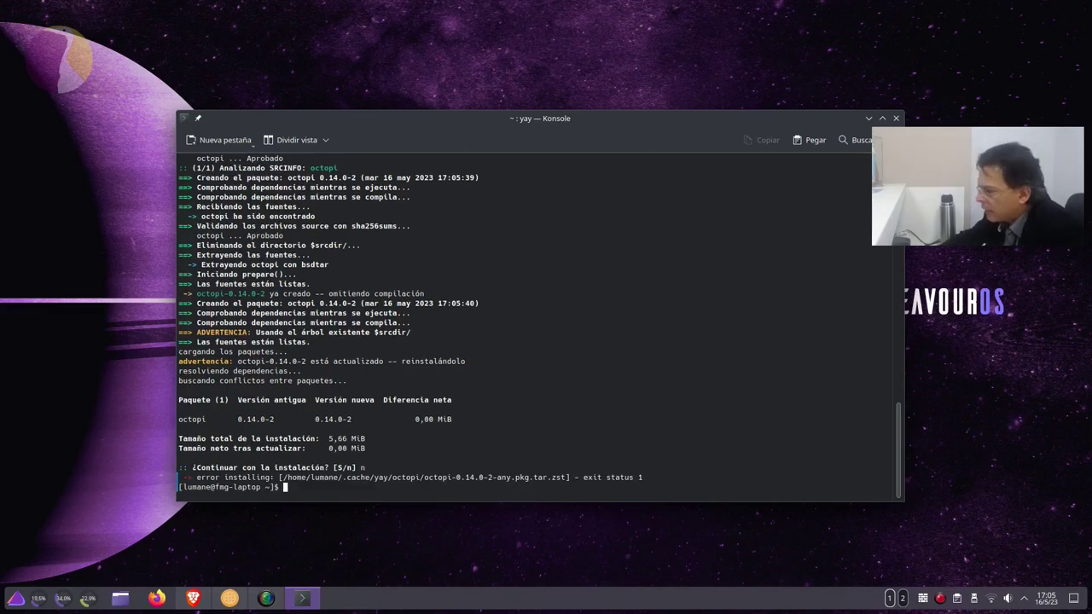
Step: Find octopi among the installed applications and launch the Octopi package manager
key(super)
text(oc)
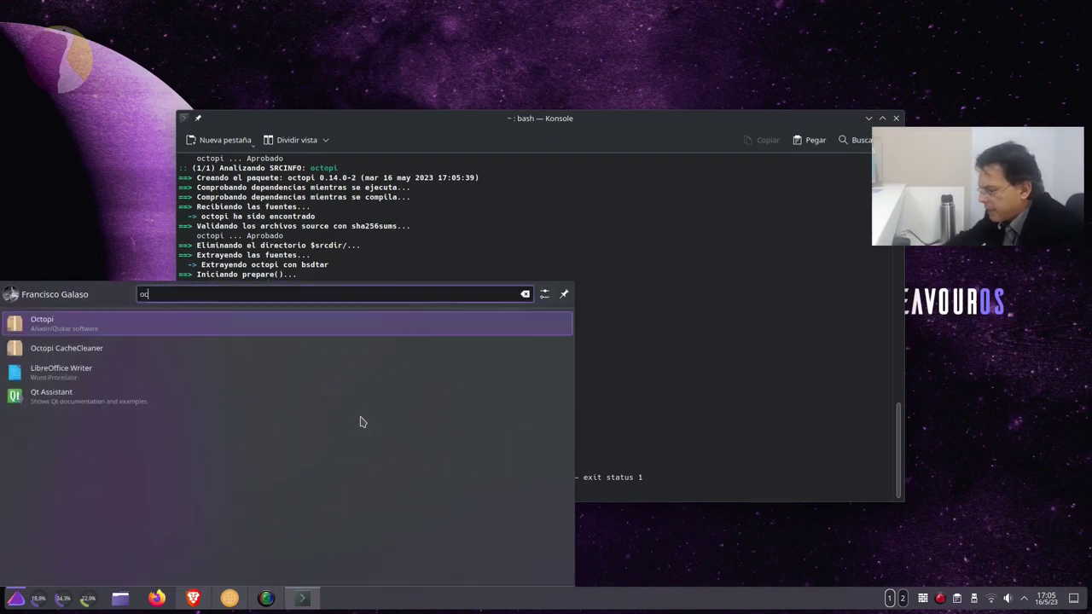
text(topi)
key(Return)
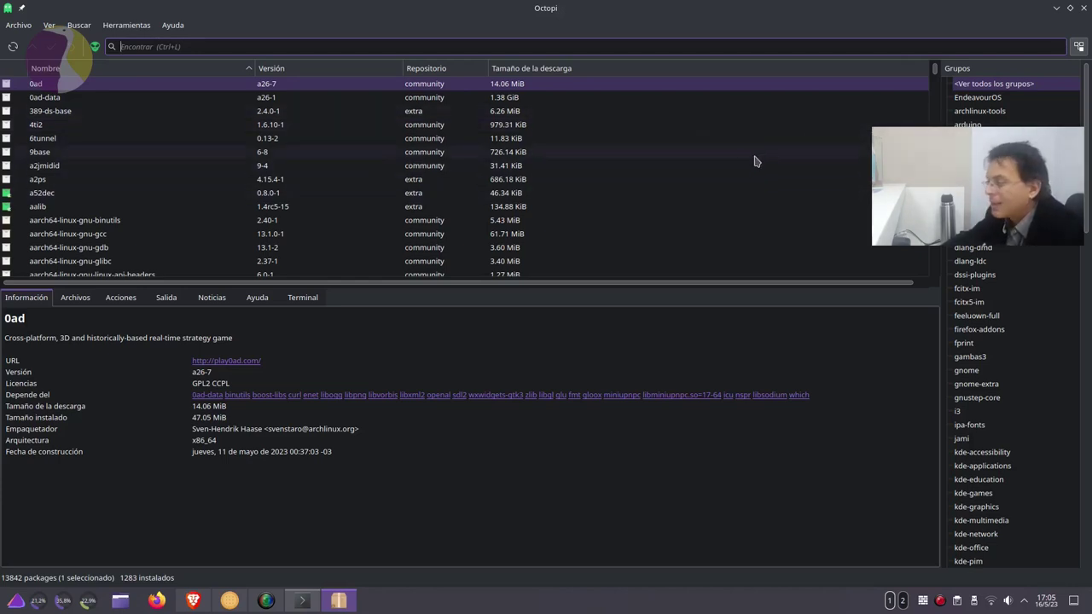
Step: Look through the package groups listed in Octopi, and close both Octopi and the terminal
click(478, 46)
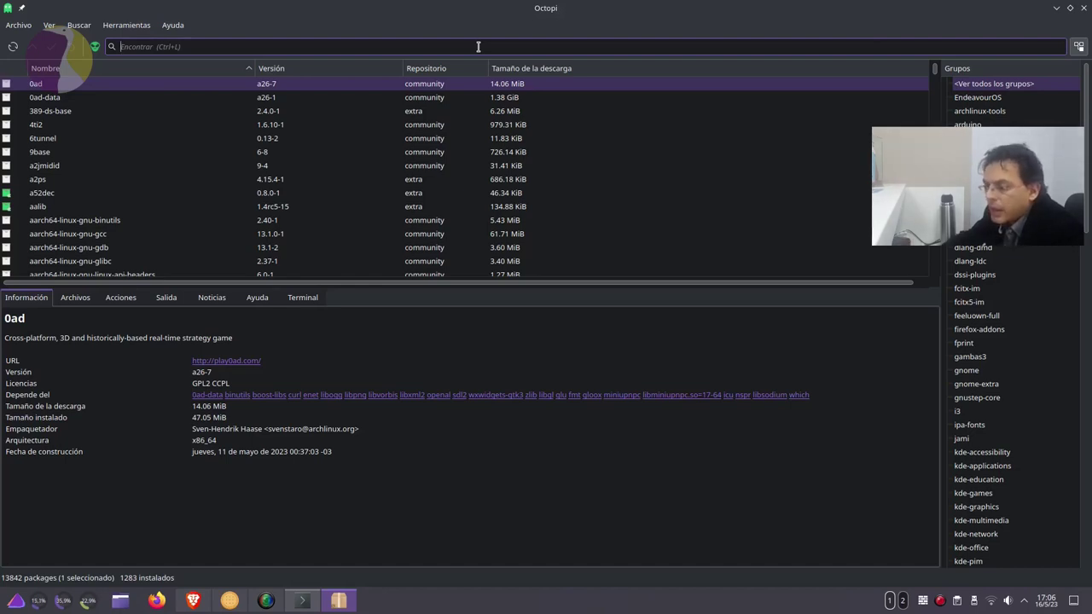
scroll(1011, 341, down, 6)
scroll(1011, 341, down, 3)
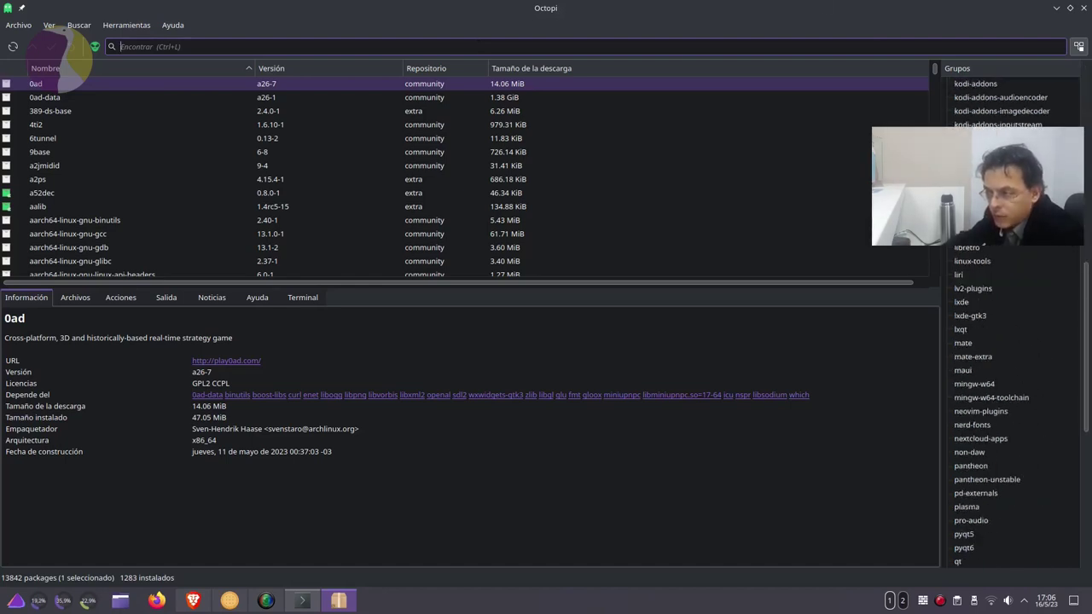
scroll(1068, 105, up, 10)
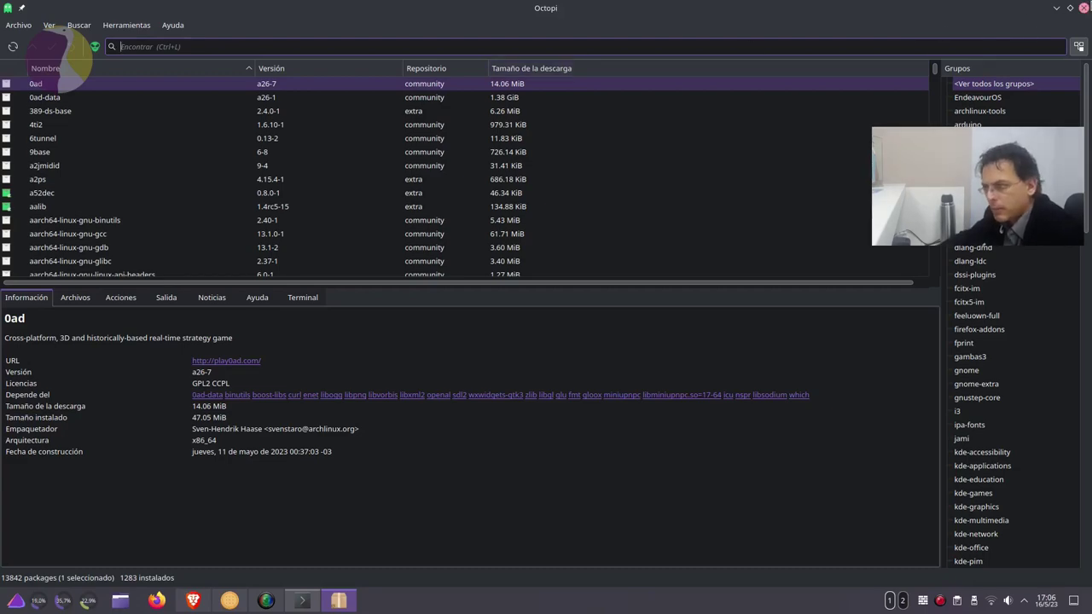
click(1083, 8)
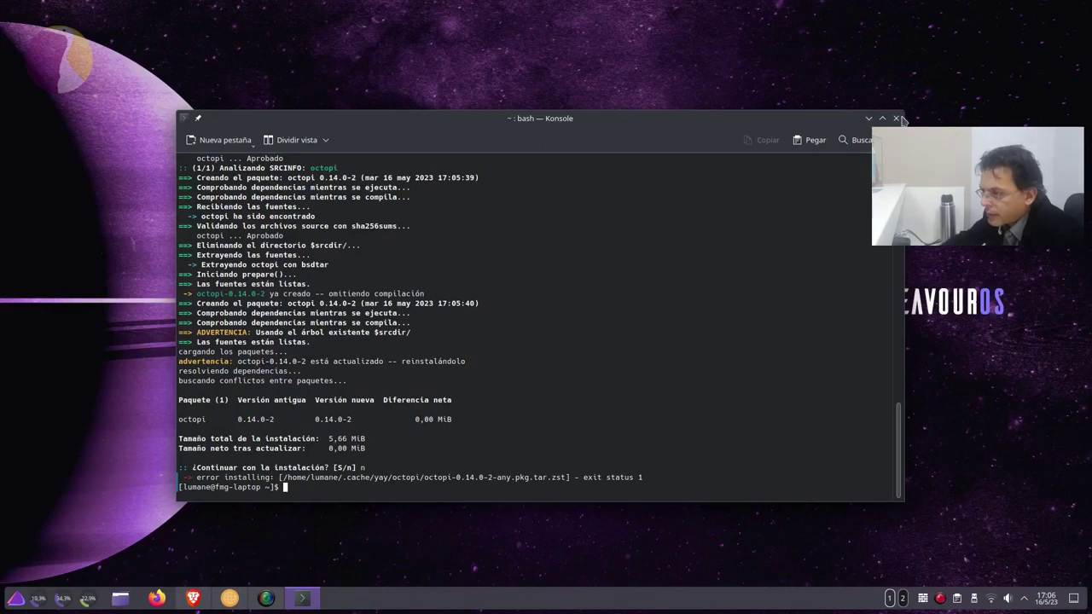
click(897, 117)
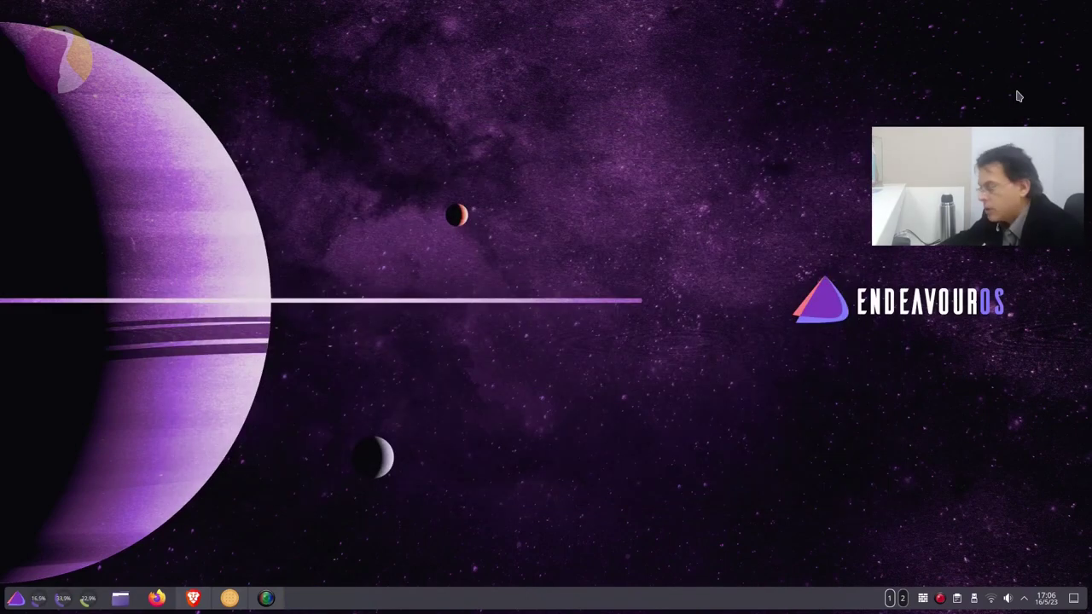
Step: Open the Discover software centre, look over the applications on its home page, and close it
key(super)
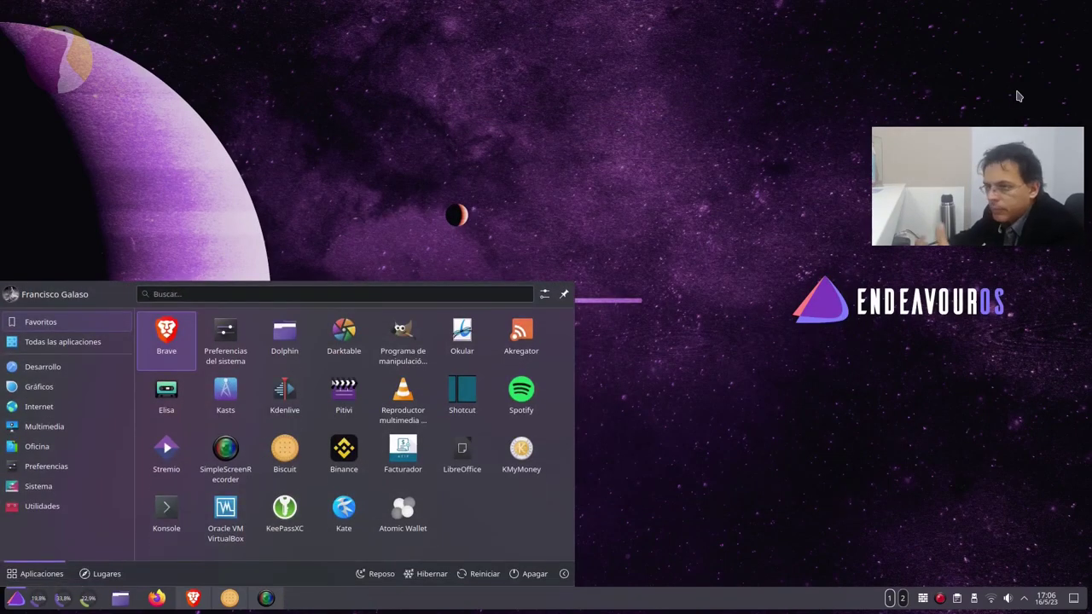
text(discover)
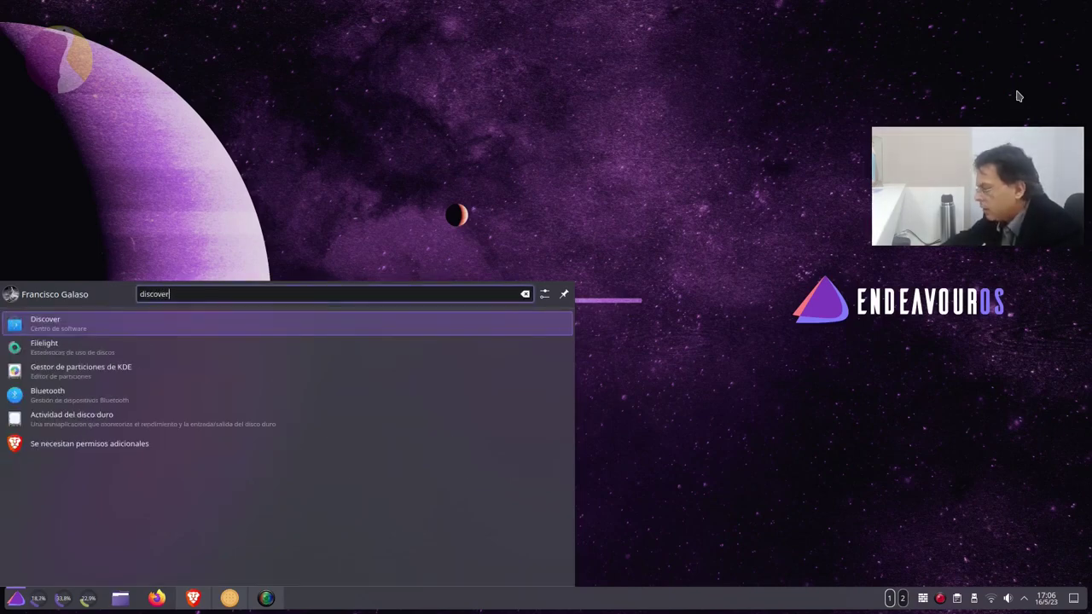
key(Return)
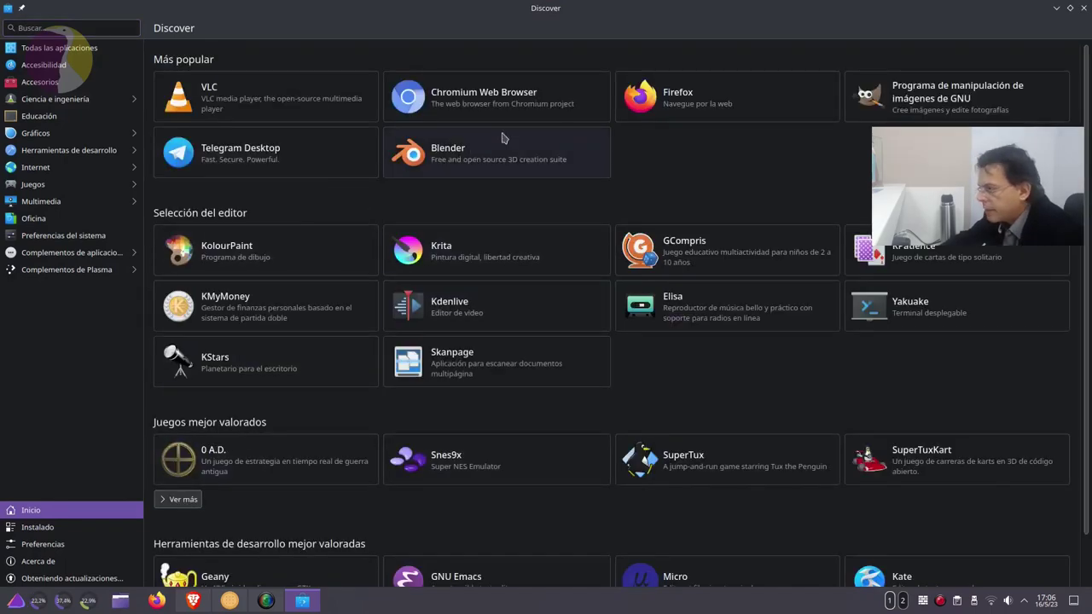
scroll(797, 303, down, 2)
scroll(796, 297, up, 2)
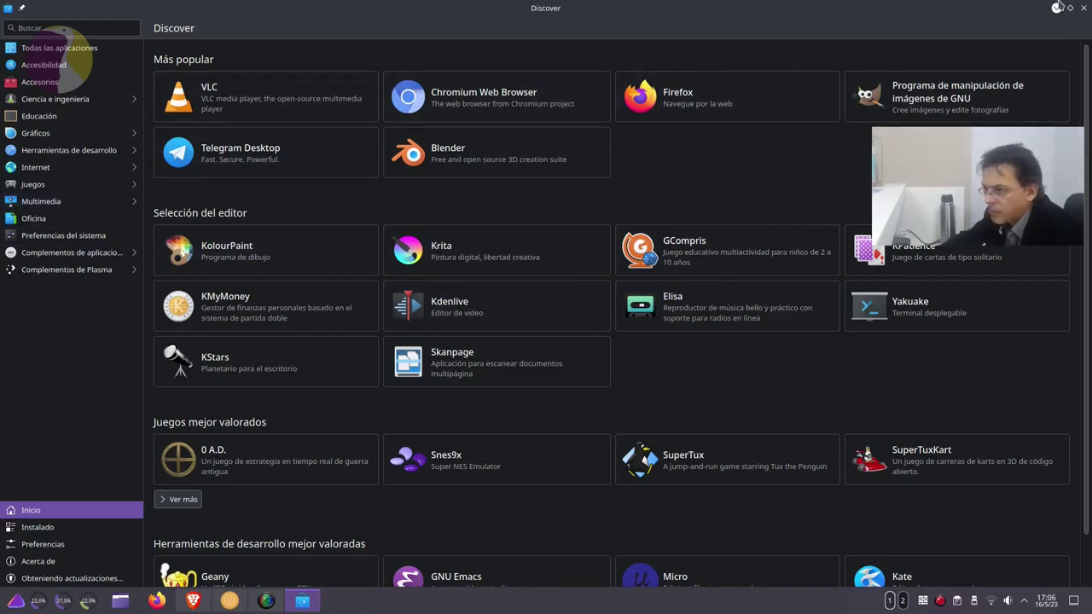
click(1083, 8)
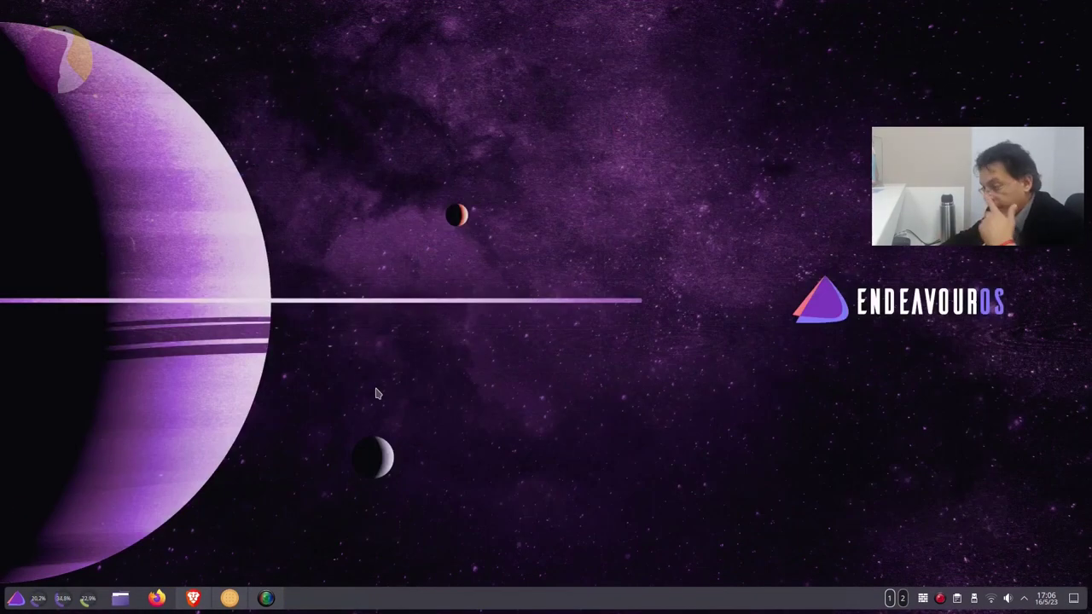
key(super)
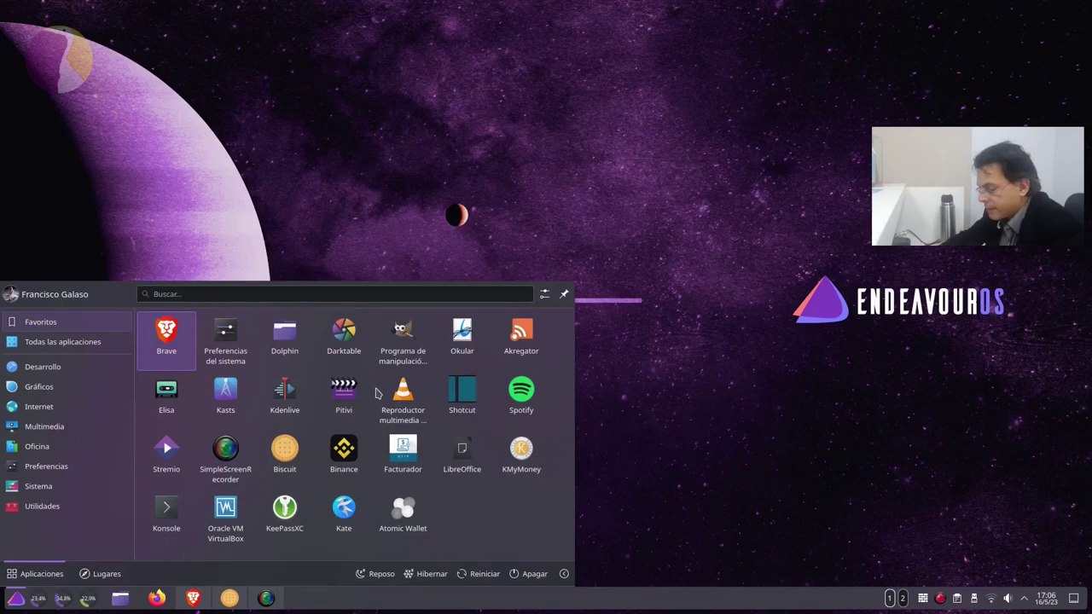
click(544, 293)
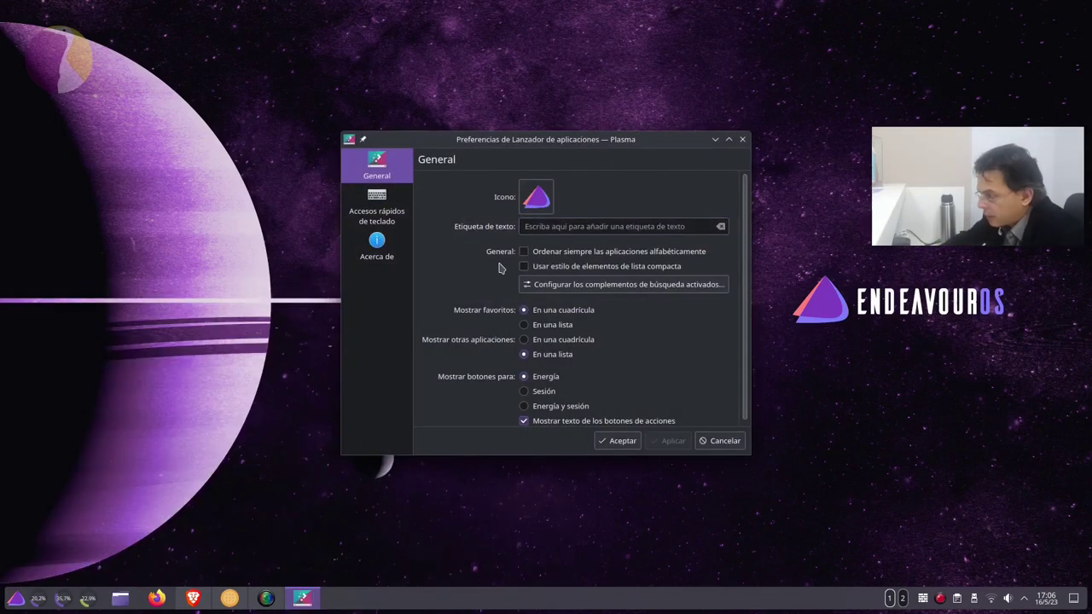
click(742, 139)
Step: Show the Acerca de este sistema page in Preferencias del sistema, with its window unmaximized and moved over the desktop
click(16, 598)
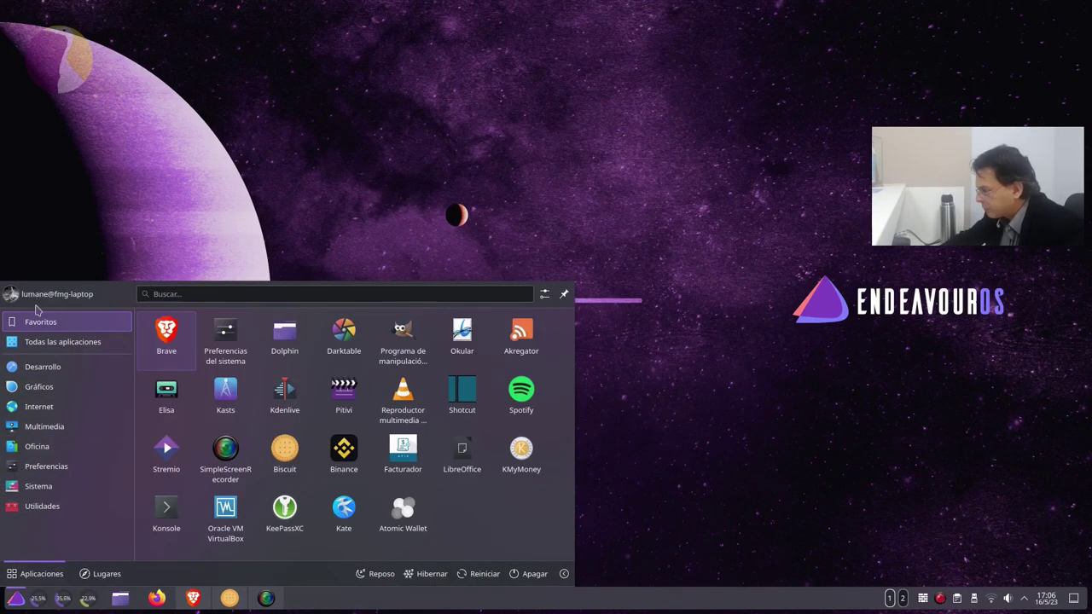
click(225, 339)
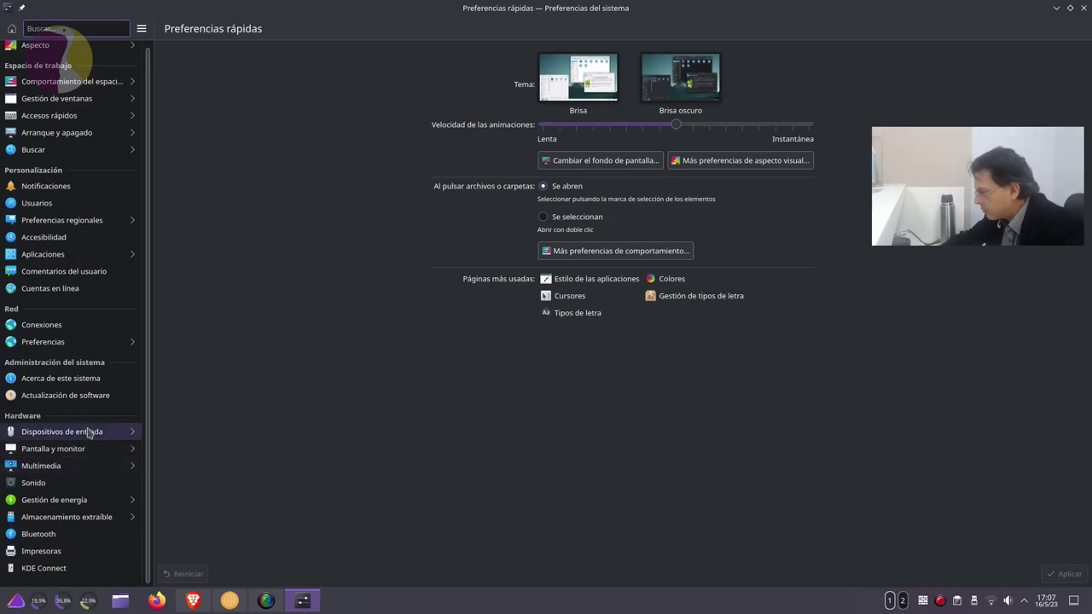
click(68, 378)
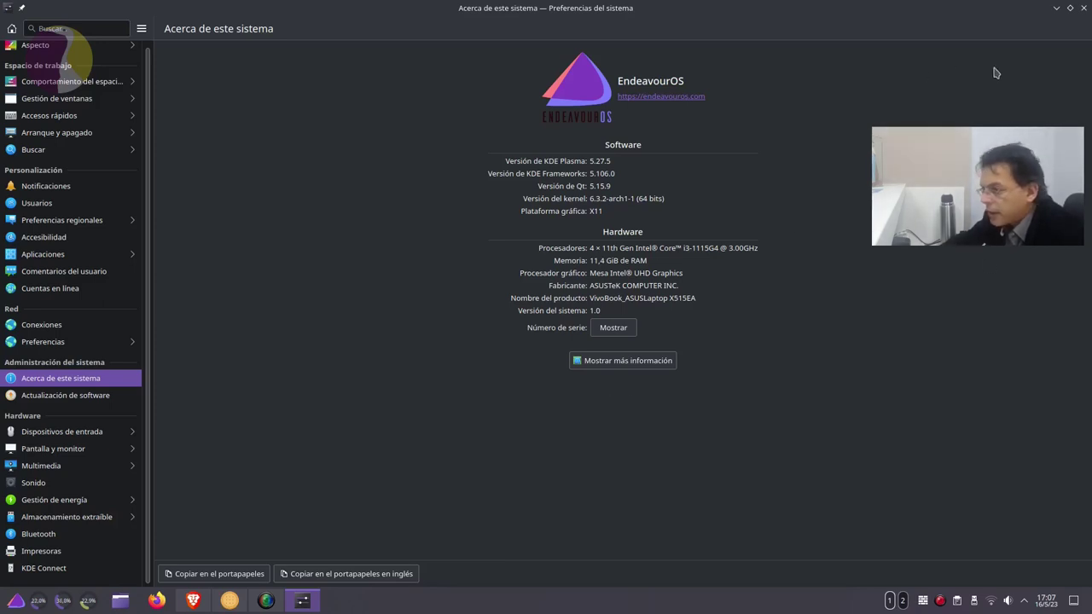
click(1070, 9)
drag(590, 11, 776, 63)
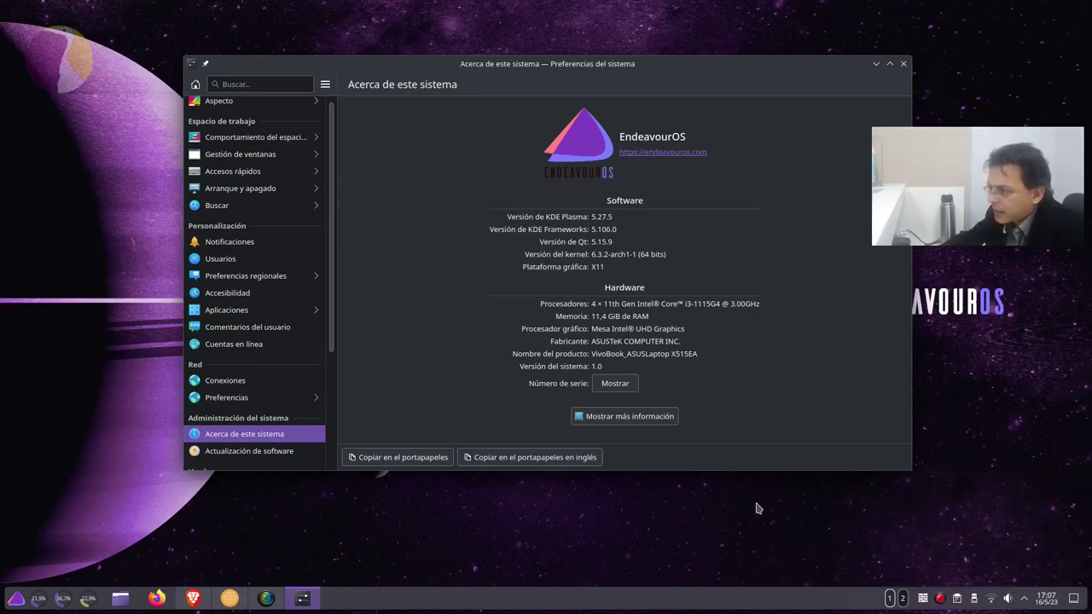
Step: View the home folder in Dolphin, maximizing, restoring and moving its window, and close Dolphin
click(121, 598)
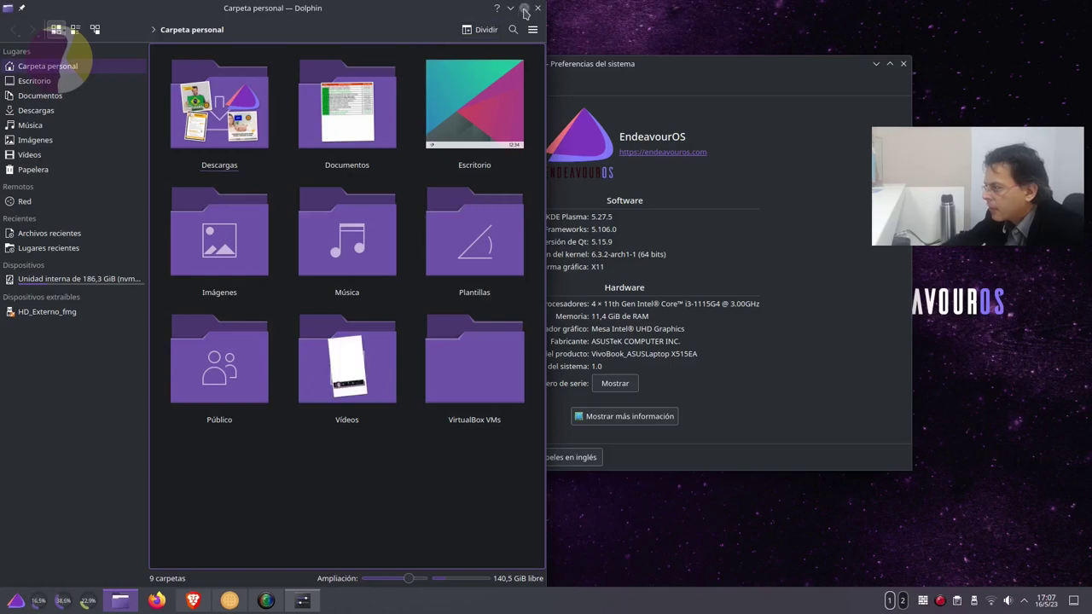
click(523, 9)
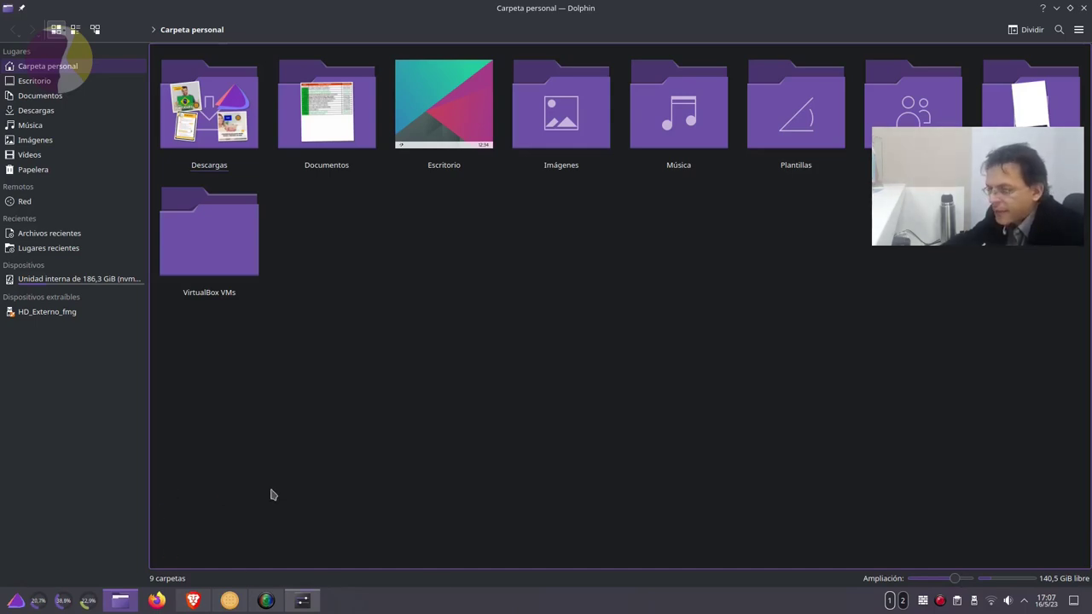
click(1070, 7)
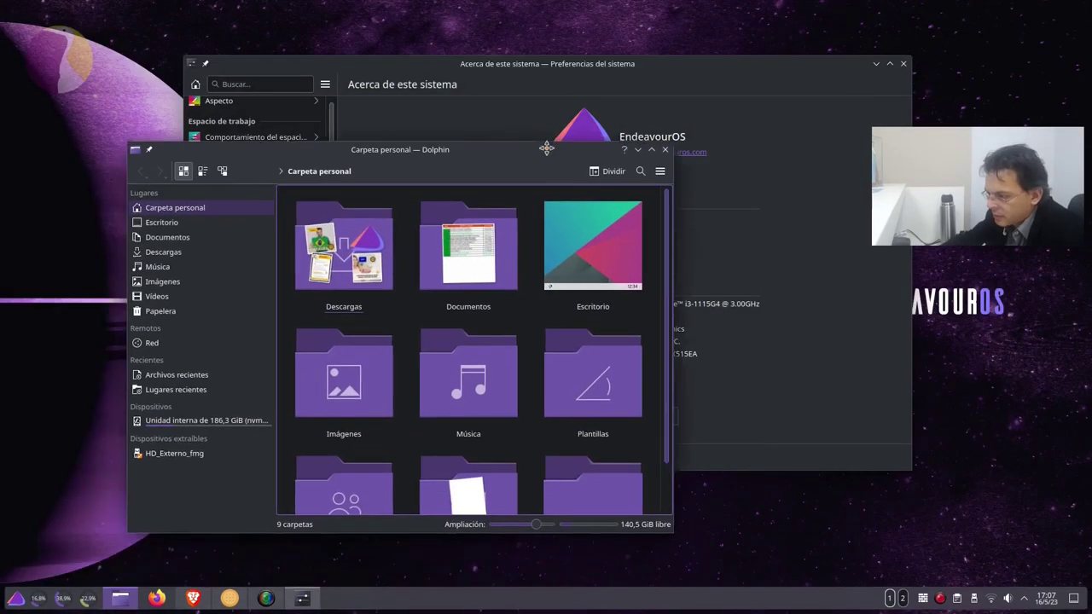
drag(546, 149, 660, 133)
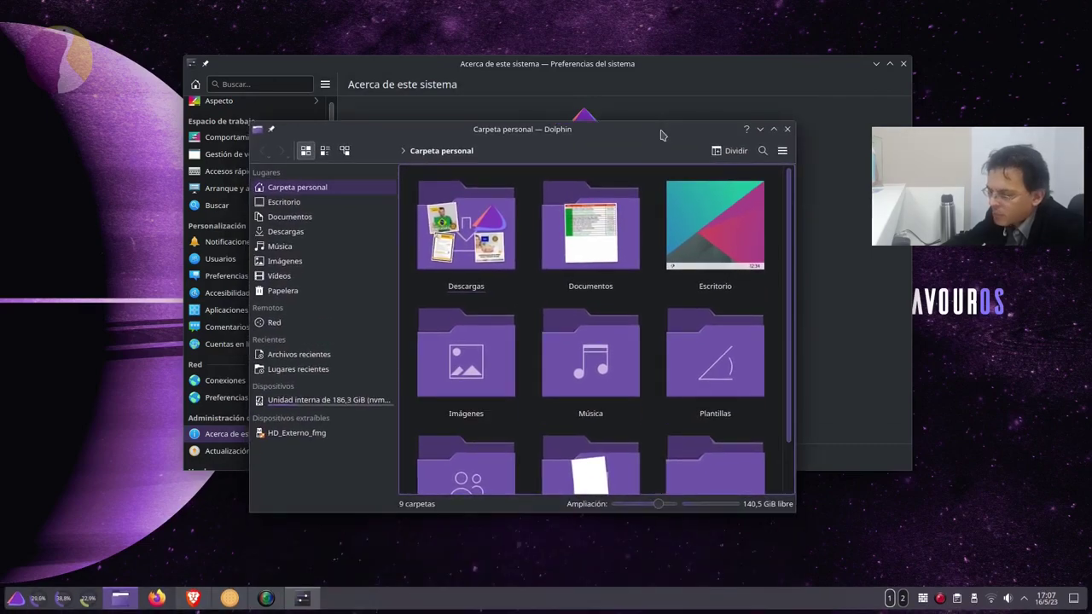
click(787, 132)
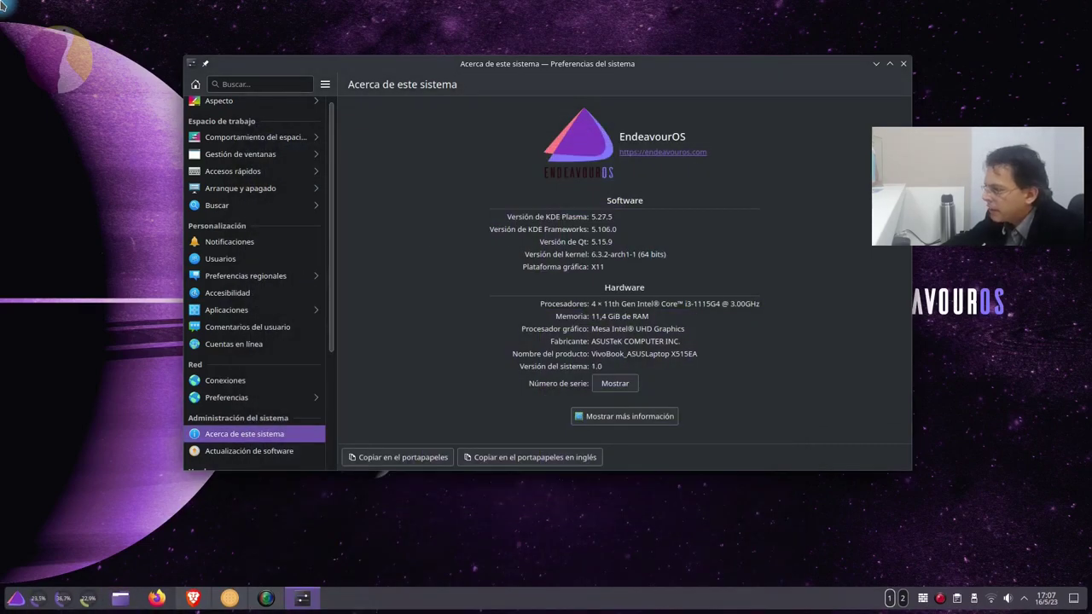
Step: View all open windows in the overview, return to Preferencias del sistema, and maximize and close its window
mouse_move(2, 3)
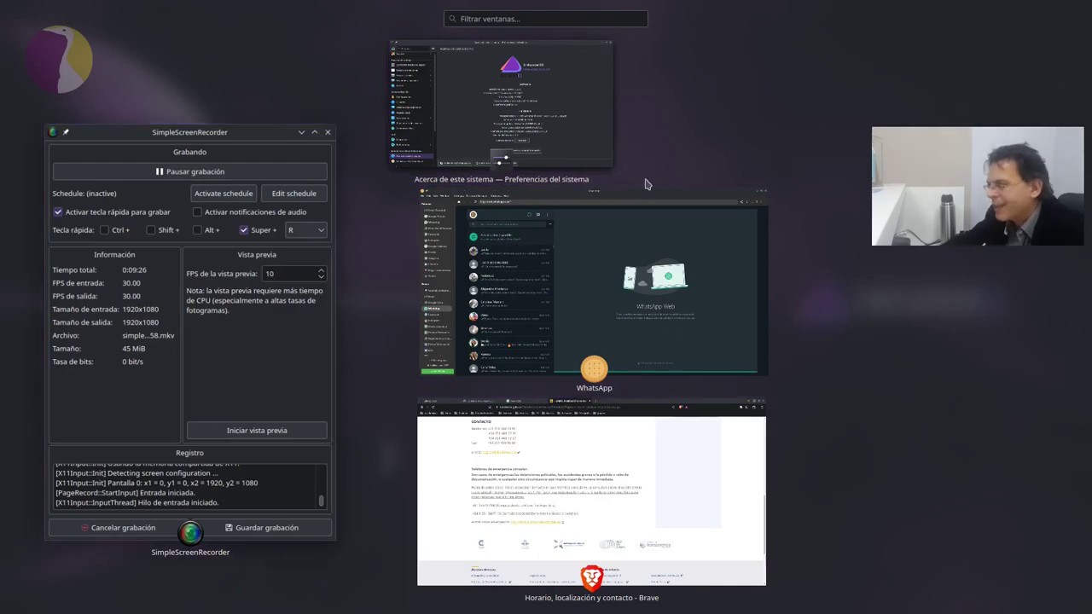
click(589, 144)
click(890, 64)
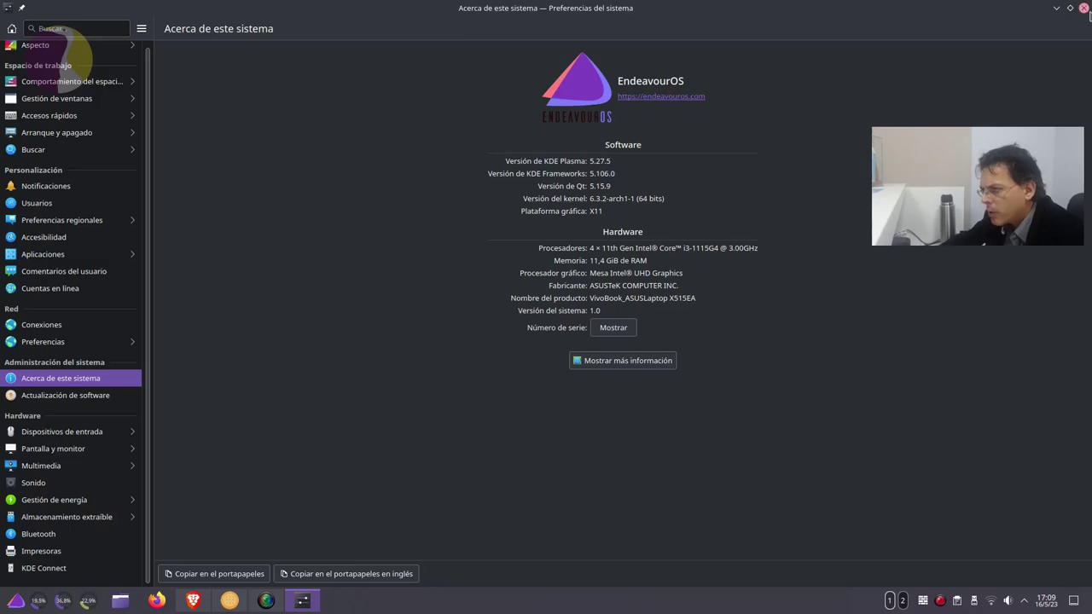
click(1084, 8)
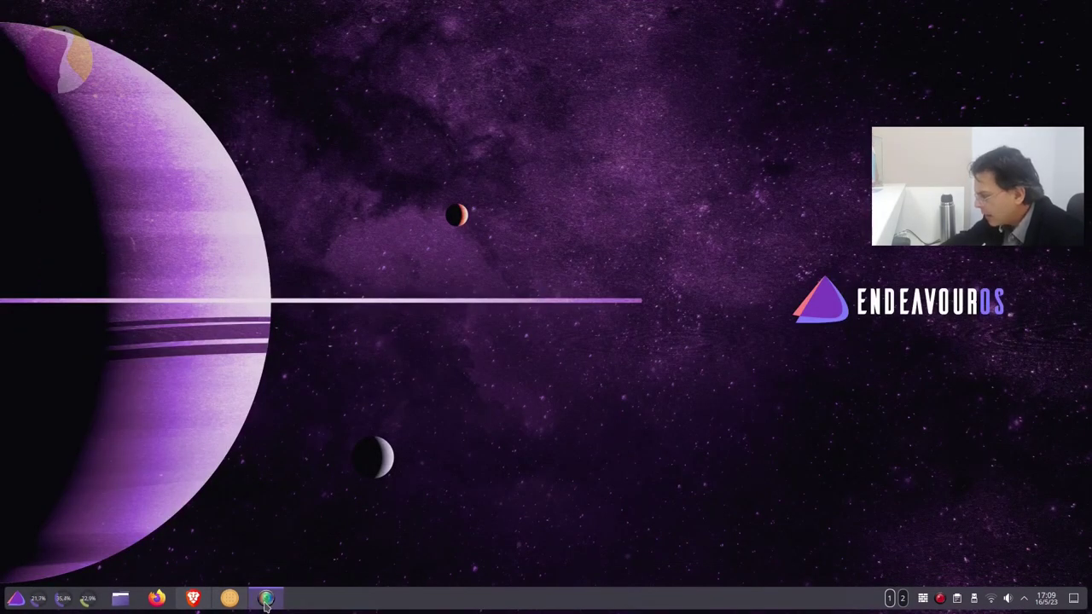
Step: Browse the Gráficos applications in the application launcher, open Qreator to view its QR code types, and close it
key(super)
click(592, 251)
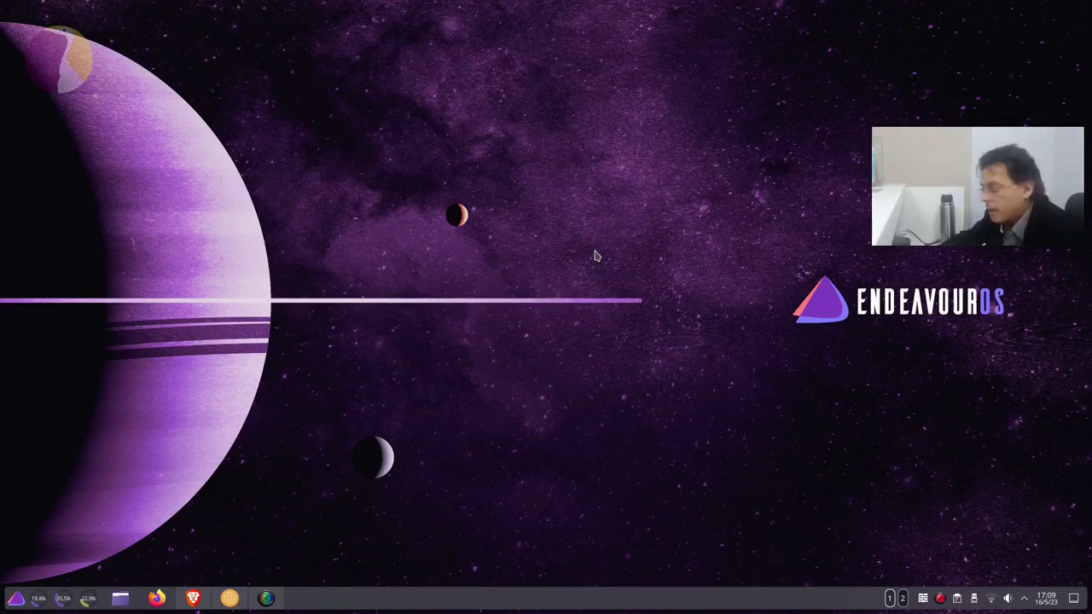
key(super)
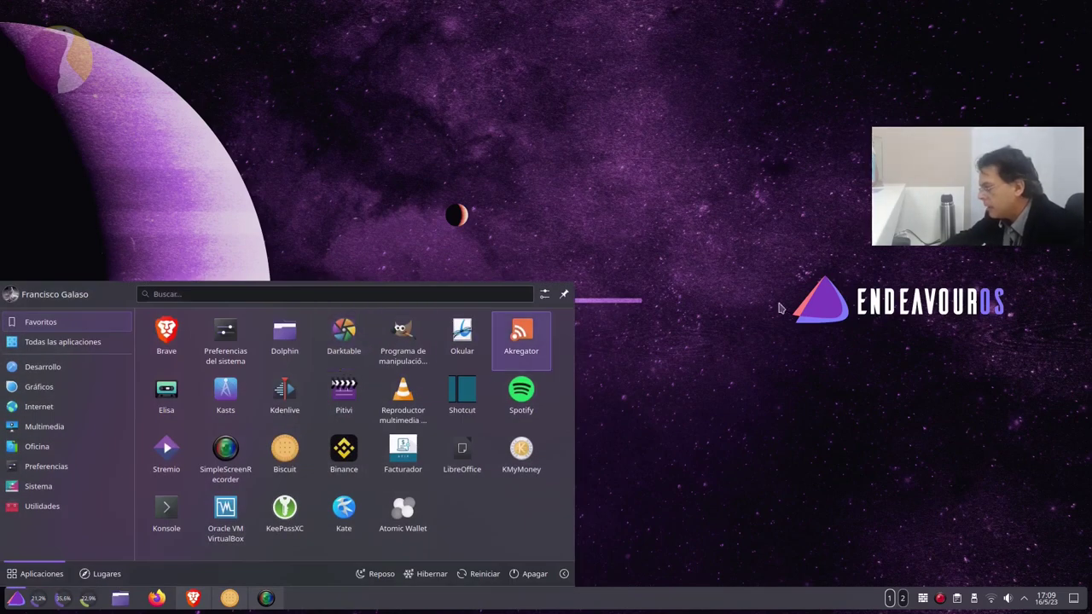
mouse_move(61, 387)
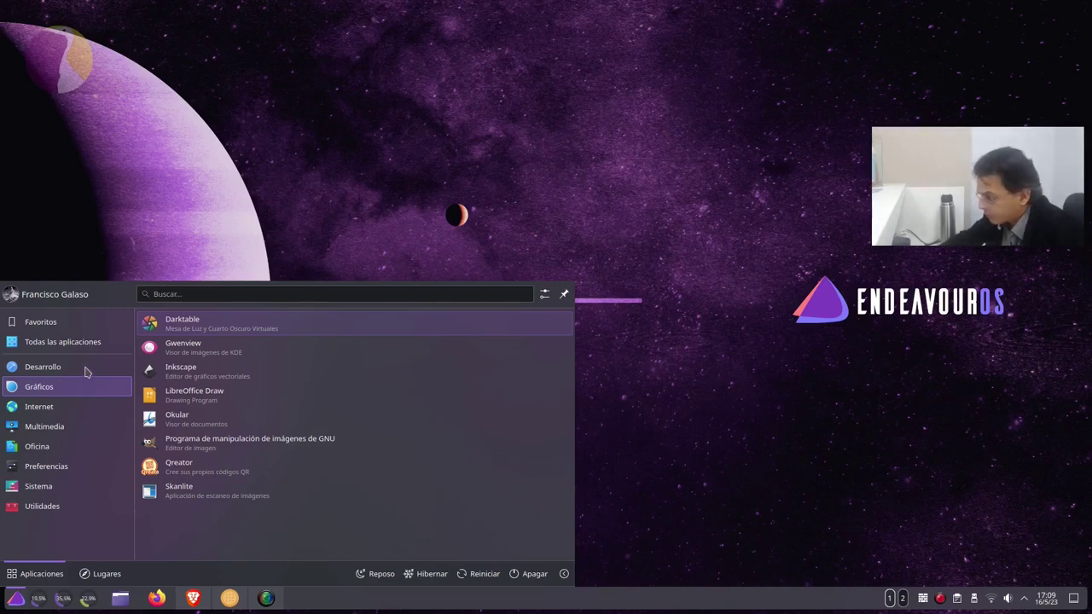
mouse_move(35, 366)
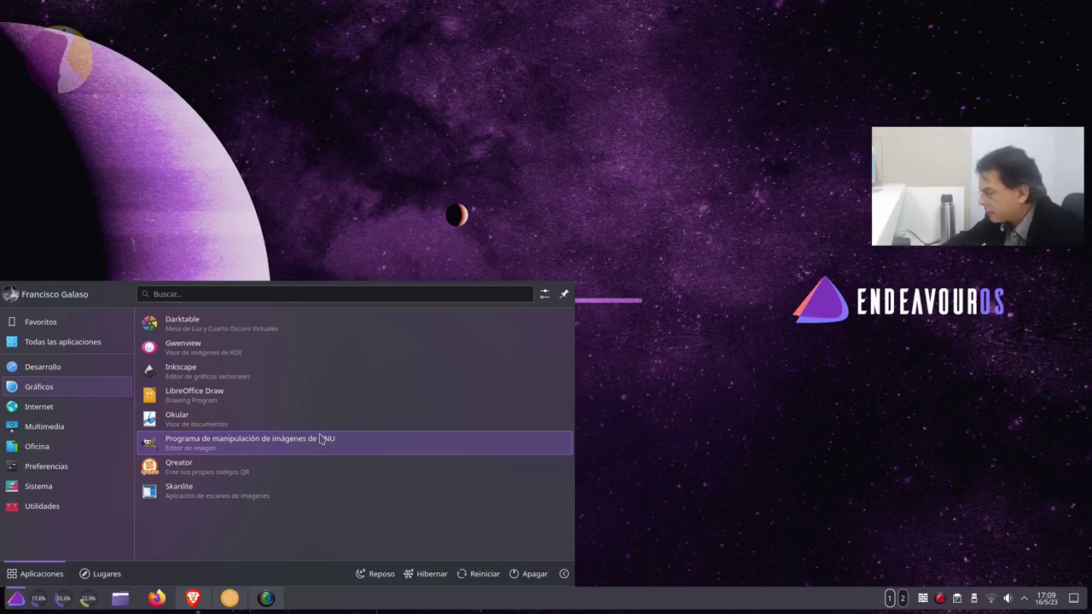
click(218, 475)
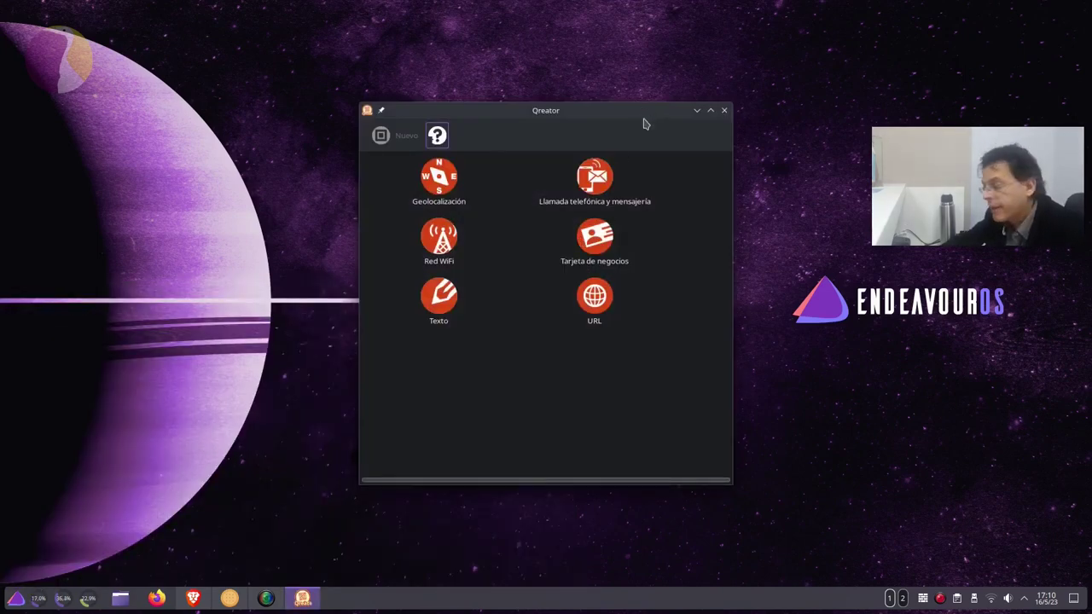
click(724, 110)
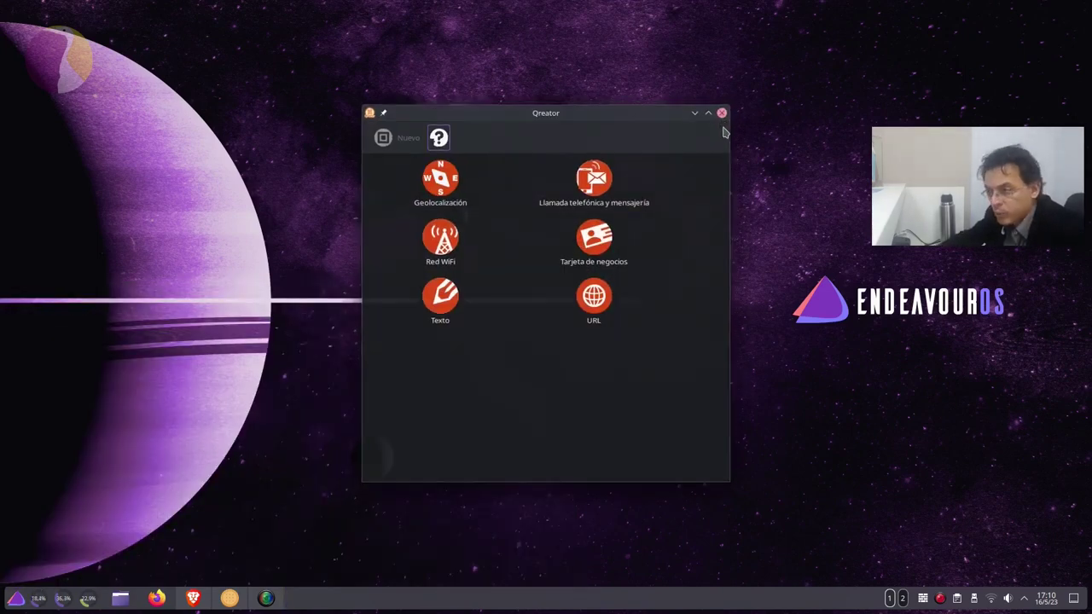
Step: Look over the Internet applications in the application launcher and close the launcher
click(15, 598)
mouse_move(39, 394)
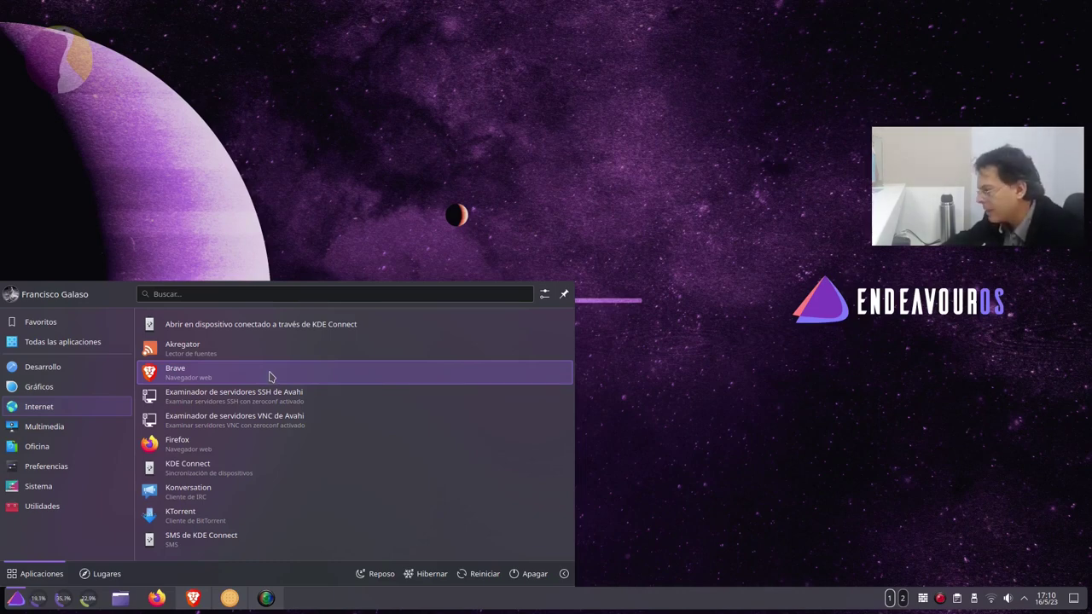
click(662, 251)
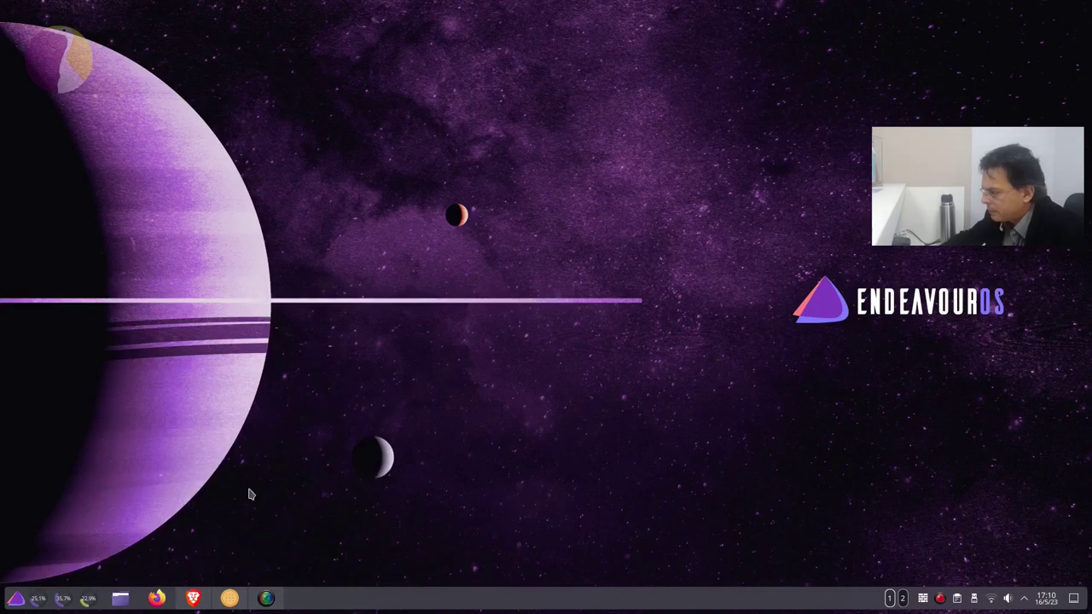
Step: Switch to Brave, show the Clienty CRM page and allow its notifications
click(193, 598)
click(75, 11)
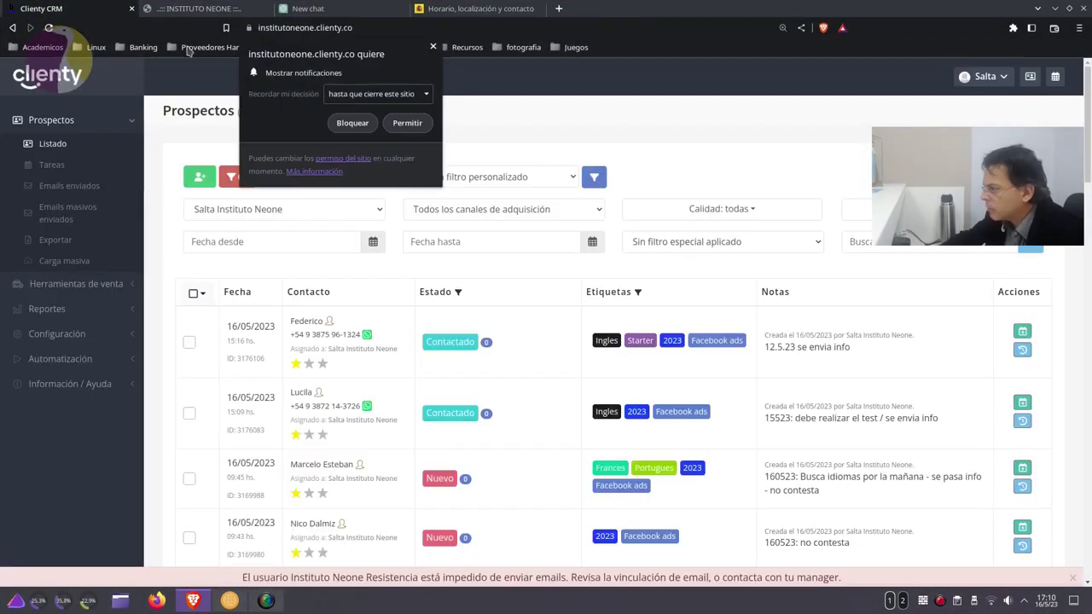
click(407, 123)
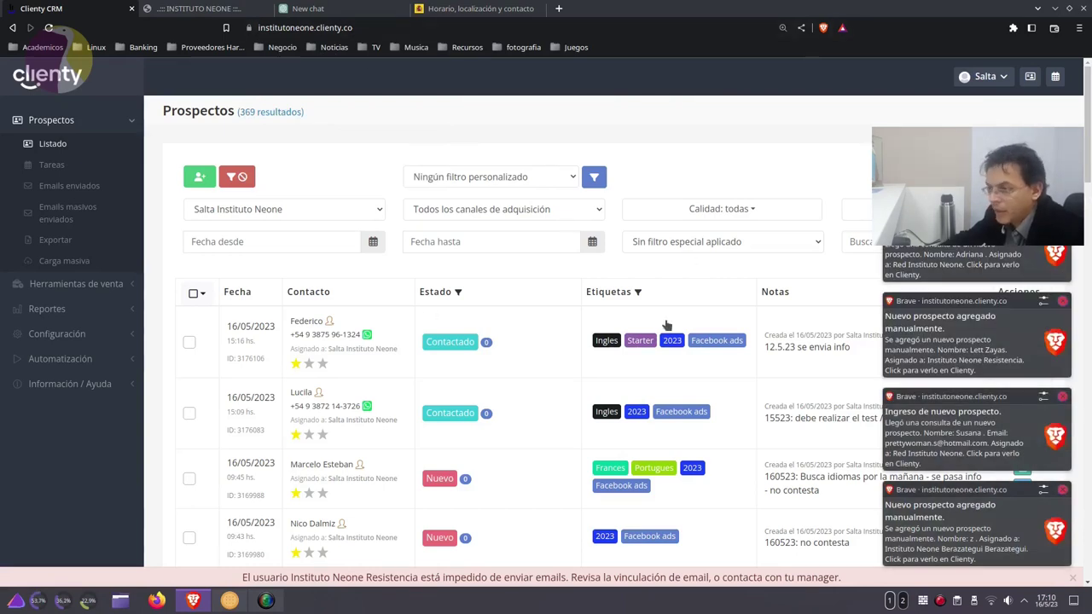
Step: Reload the neone.planbsistemas.com.ar page, resubmitting its form, view the ChatGPT page, and minimize Brave
click(203, 9)
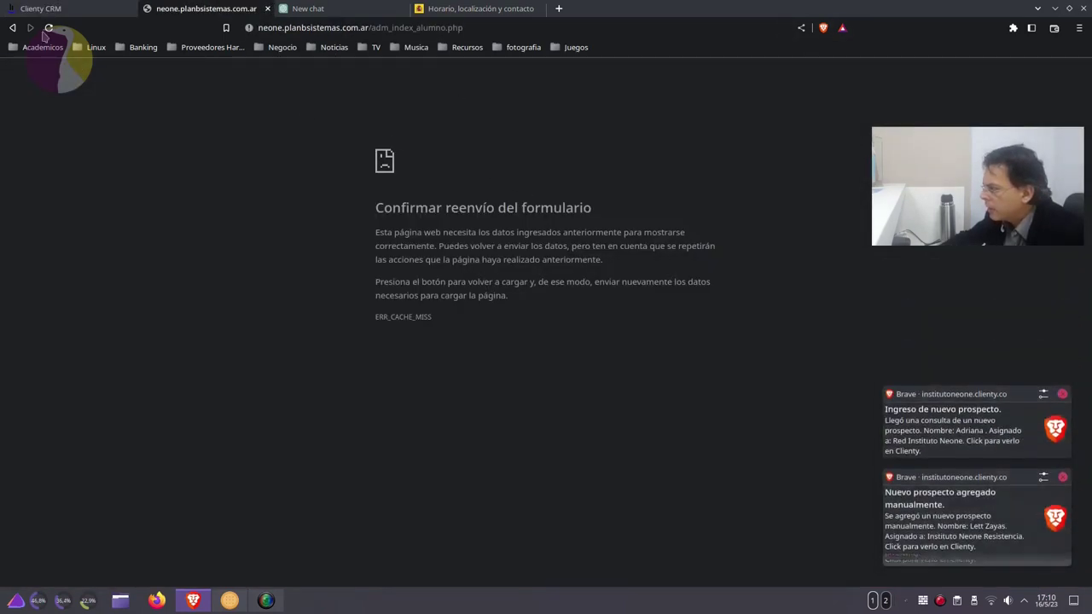
click(49, 27)
click(637, 126)
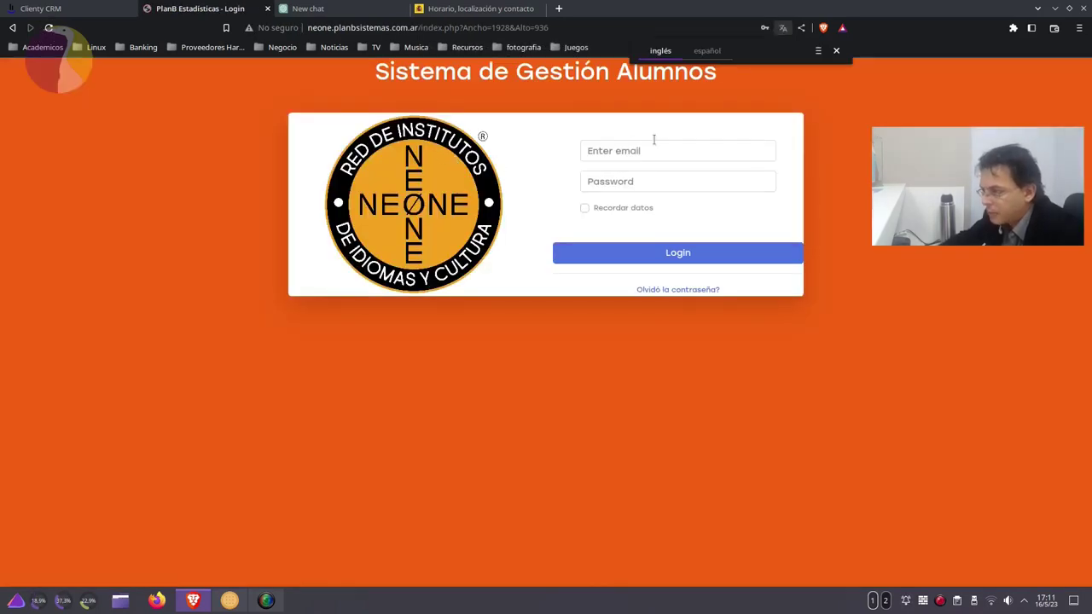
click(679, 151)
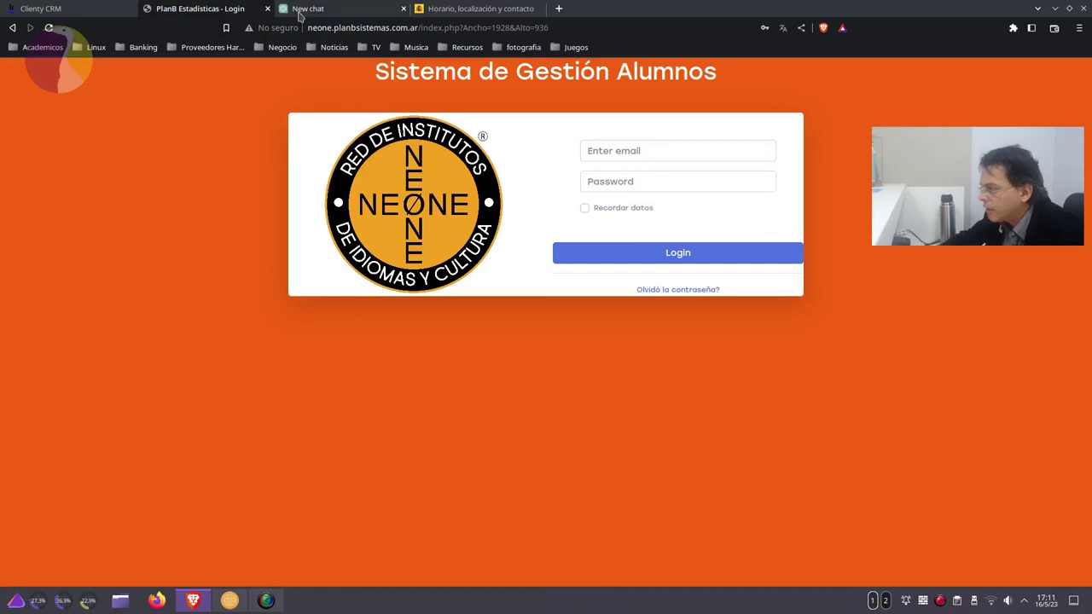
click(342, 8)
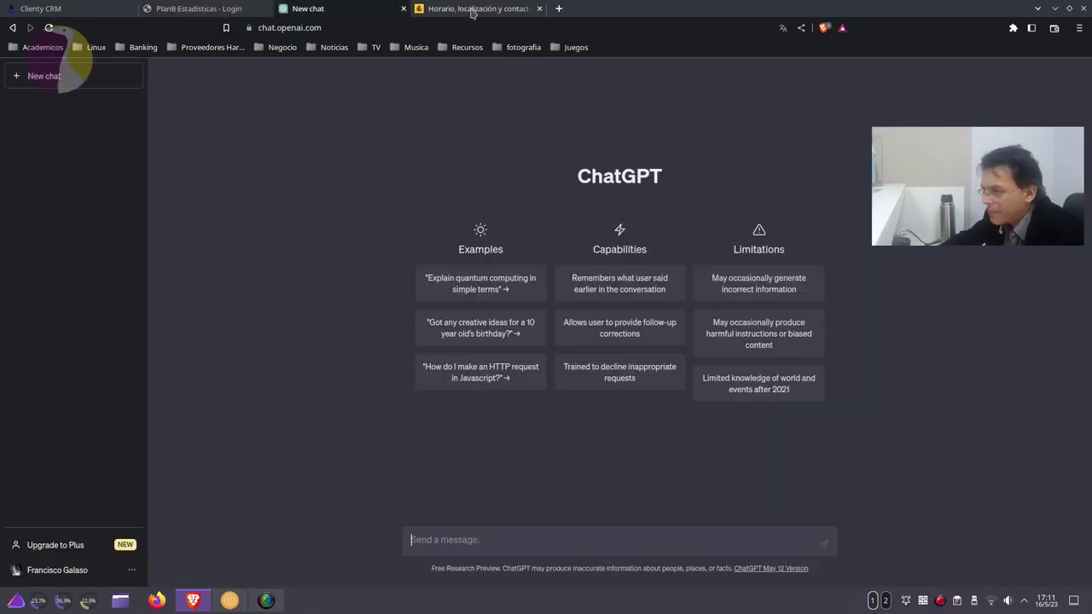
click(1055, 7)
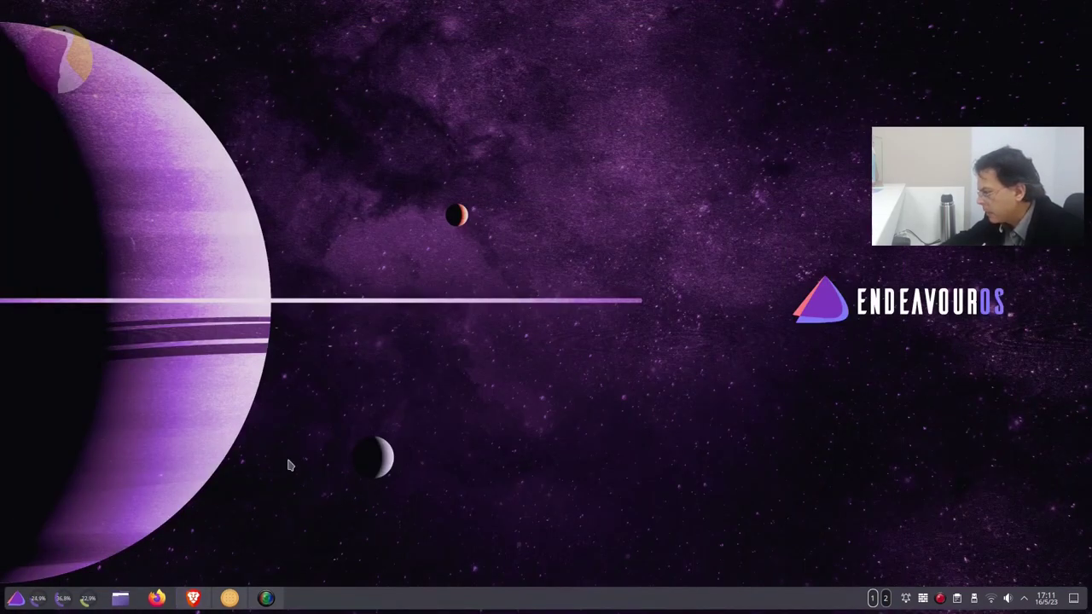
Step: Browse the Internet and Multimedia applications in the application launcher and open the Elisa music player
click(16, 598)
mouse_move(7, 407)
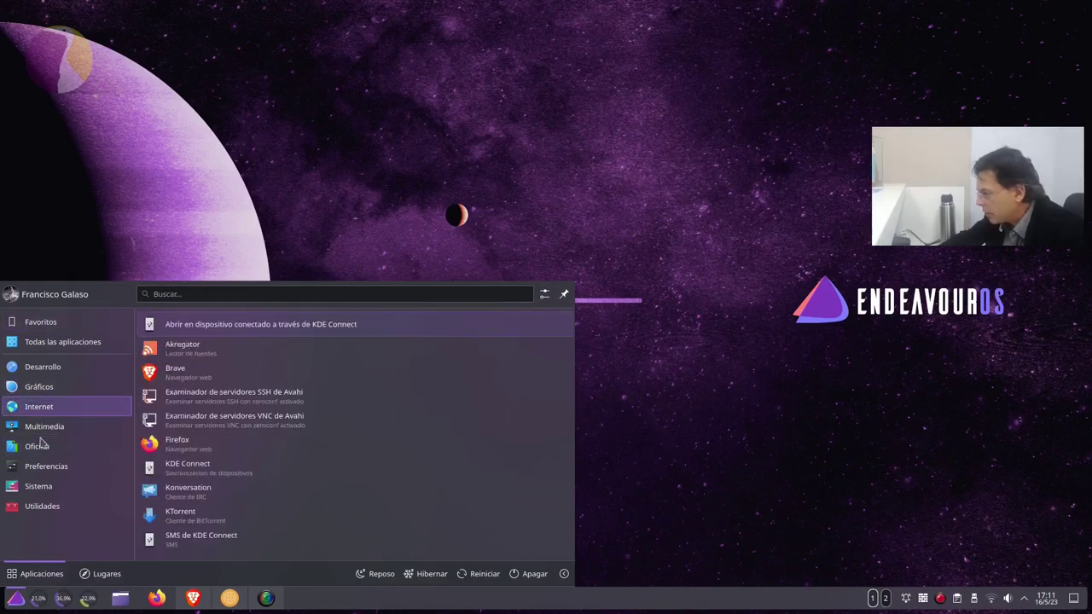
mouse_move(56, 431)
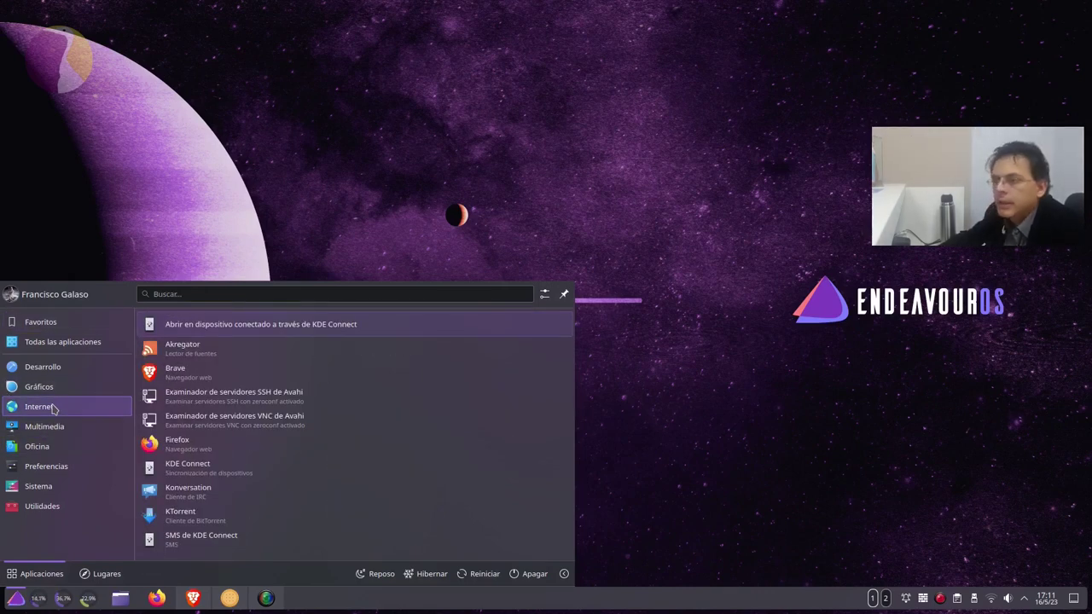
mouse_move(96, 426)
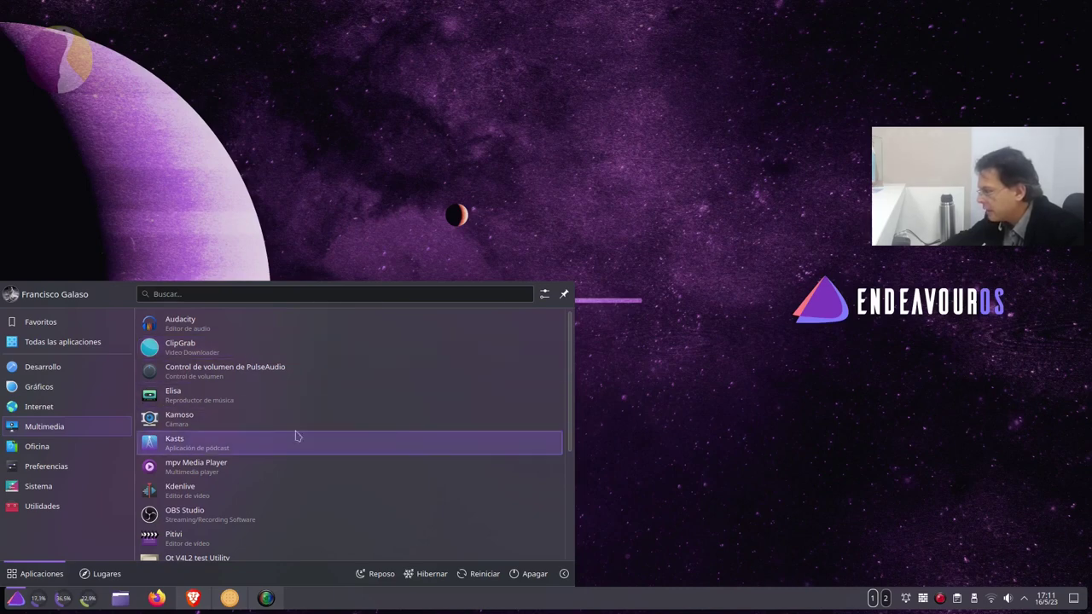
click(229, 399)
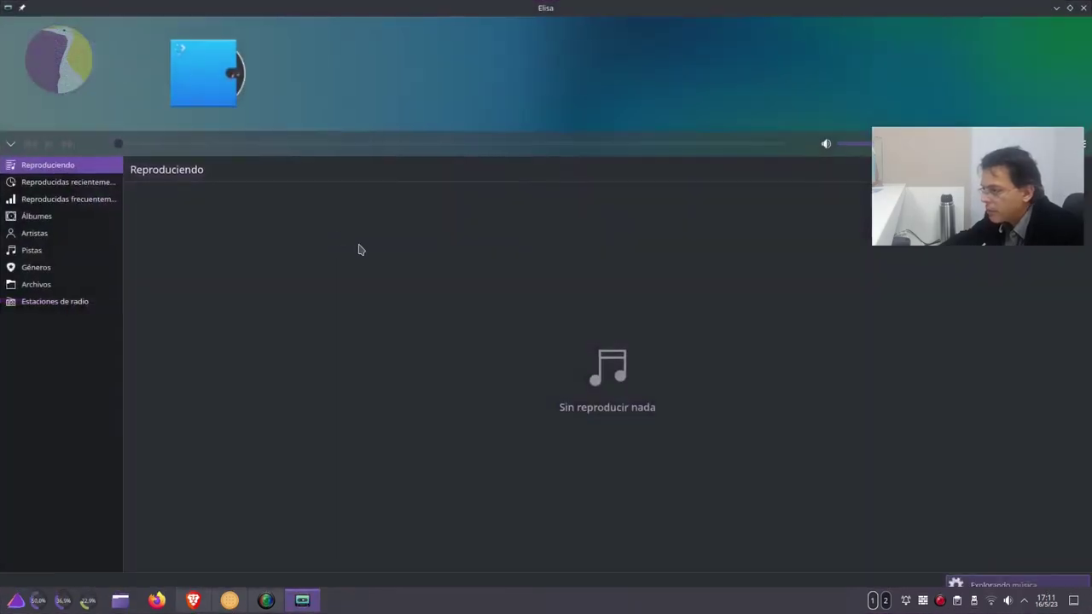
Step: Look over Elisa's radio stations, view the form for creating a radio without adding one, and close Elisa
click(45, 301)
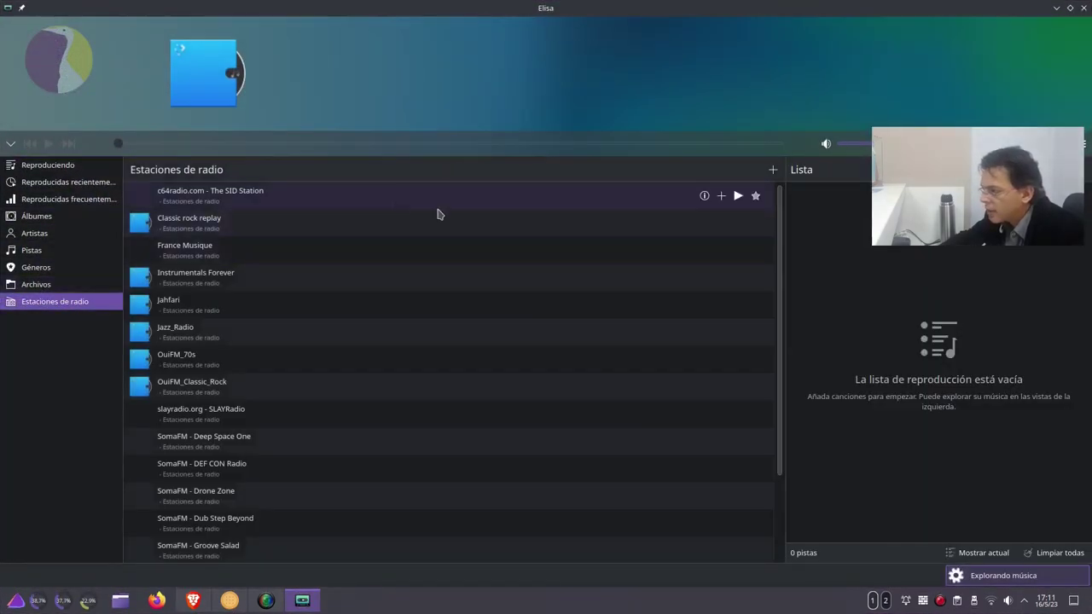
scroll(531, 315, down, 2)
scroll(687, 209, up, 2)
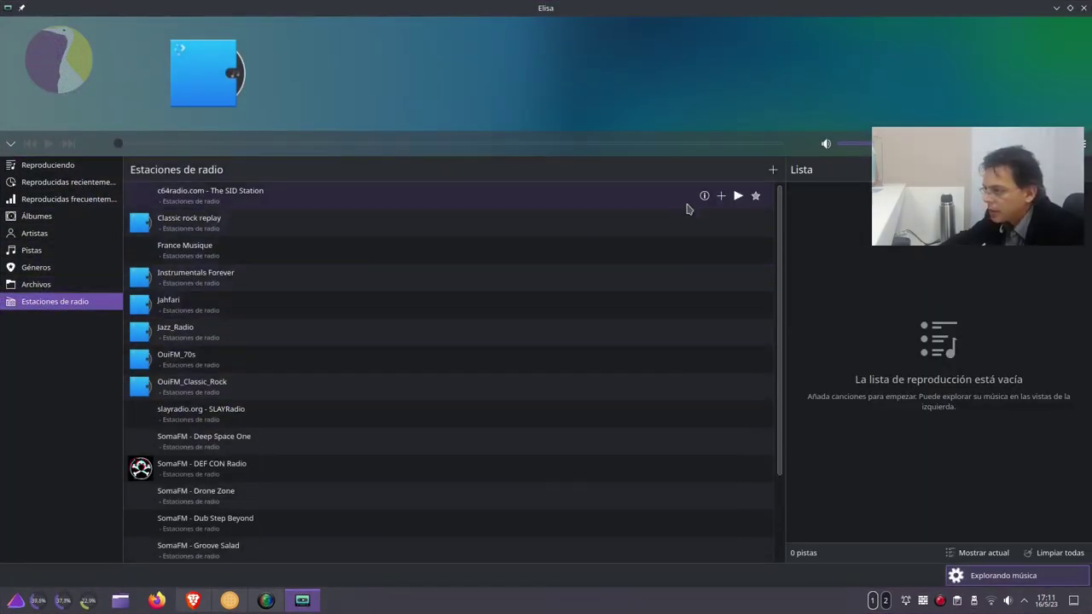
click(773, 169)
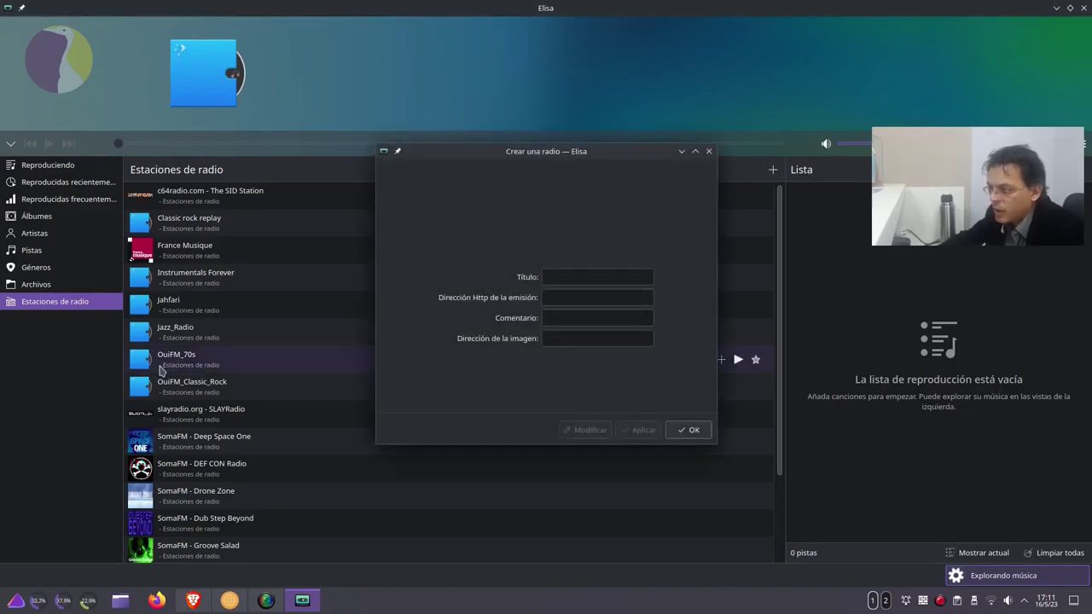
key(Escape)
click(1084, 7)
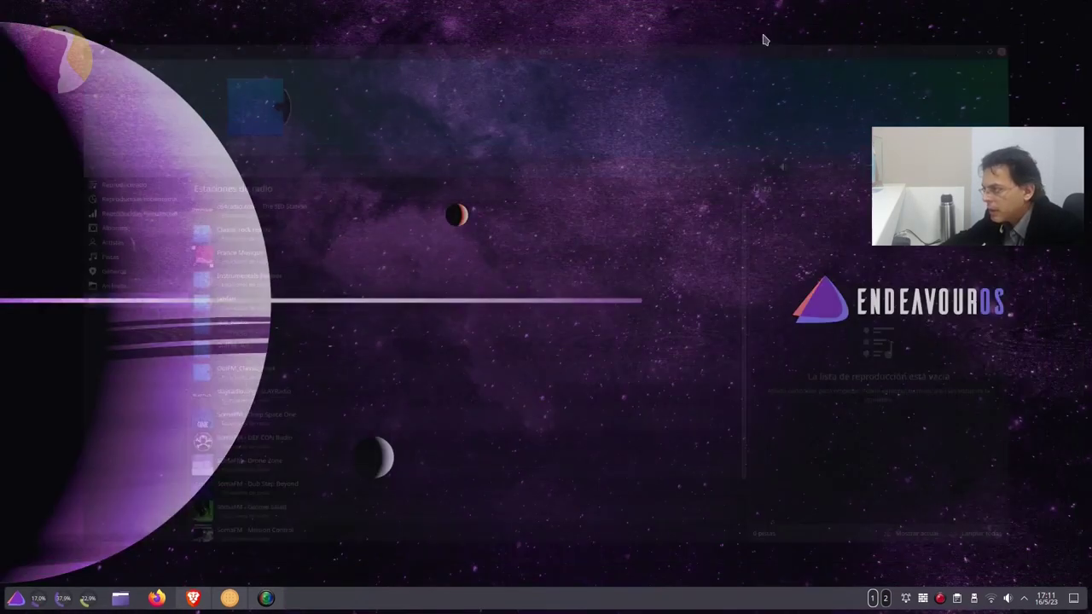
Step: Find Kdenlive among the Multimedia applications, open it to view its editing workspace, and close it
click(16, 598)
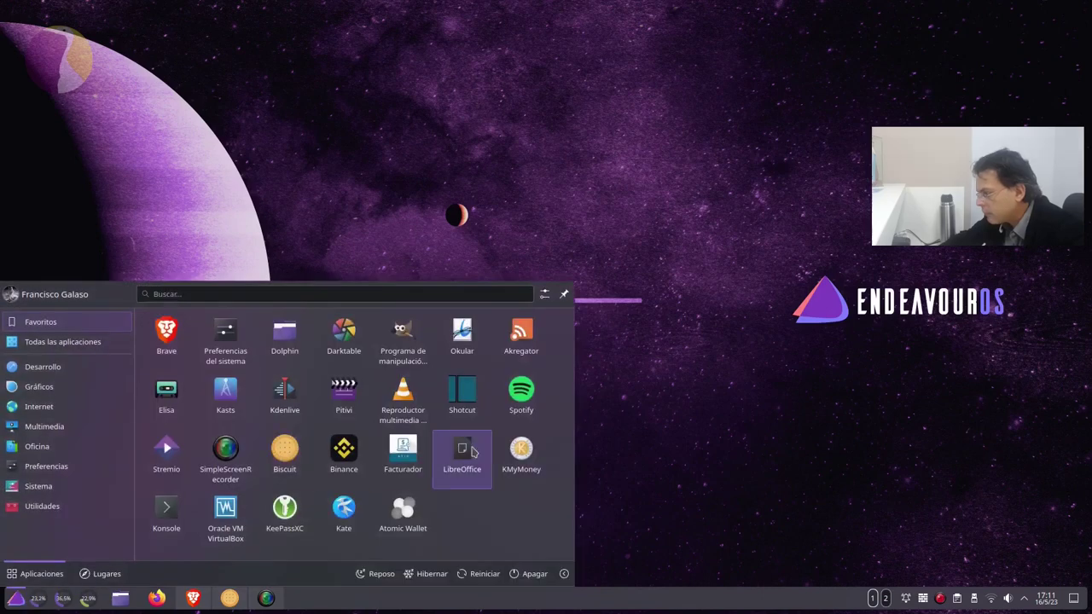
mouse_move(37, 446)
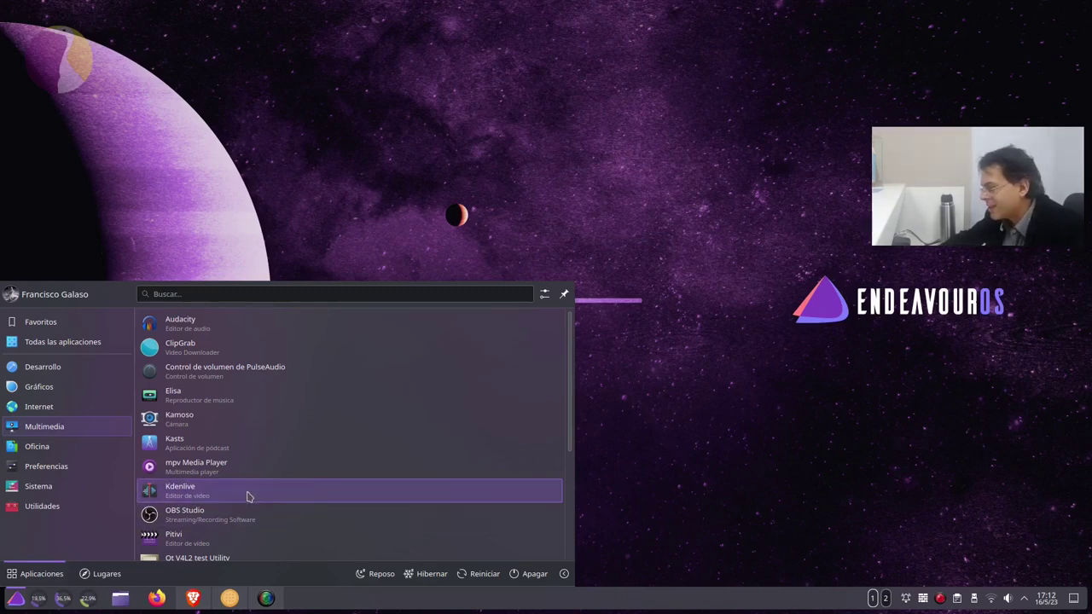
scroll(307, 484, down, 1)
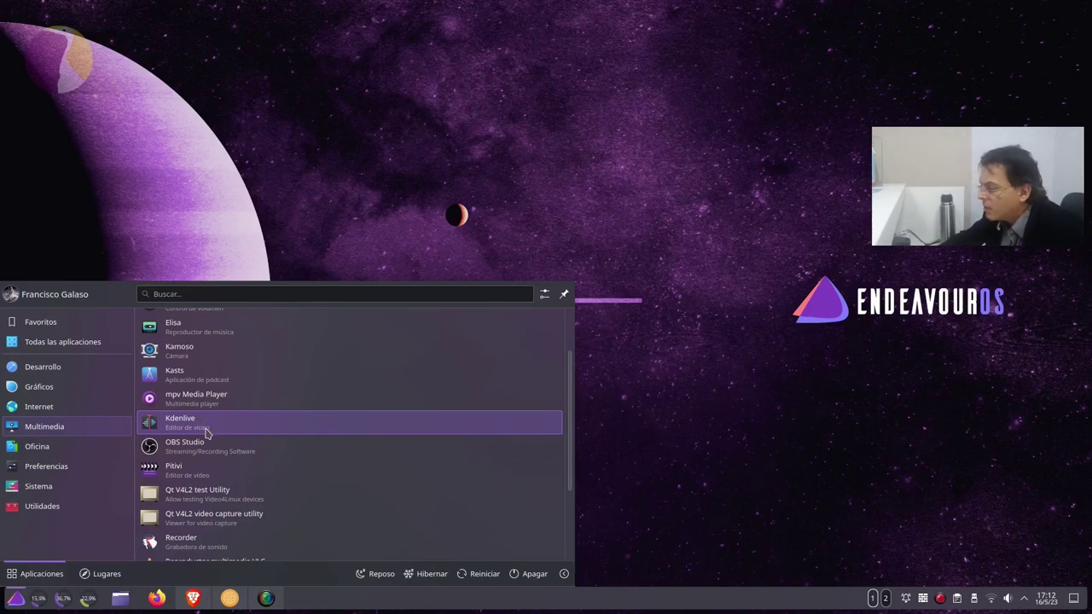
click(206, 433)
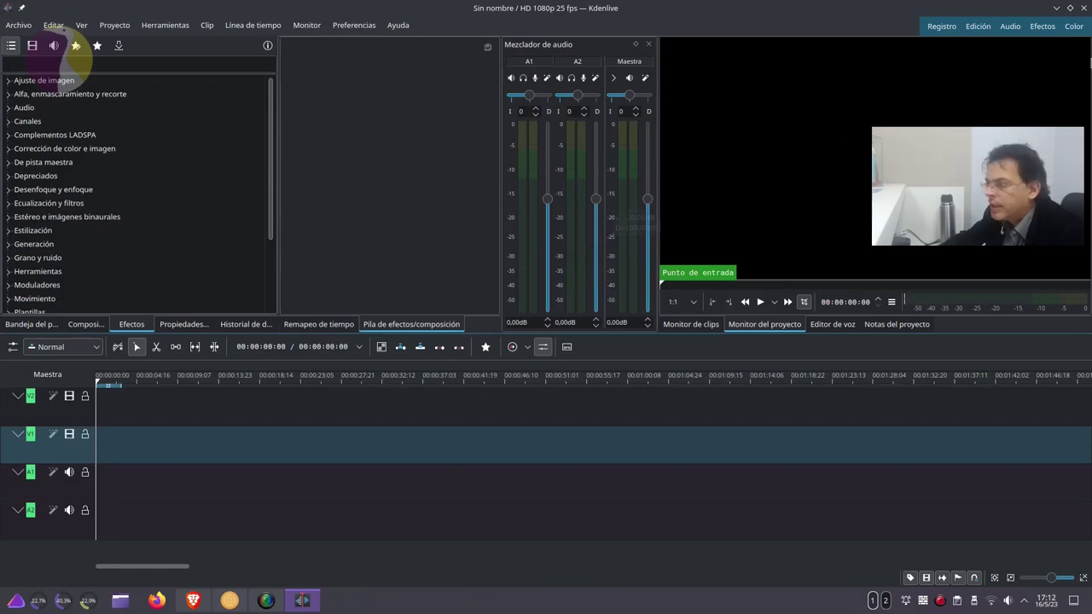
click(1083, 7)
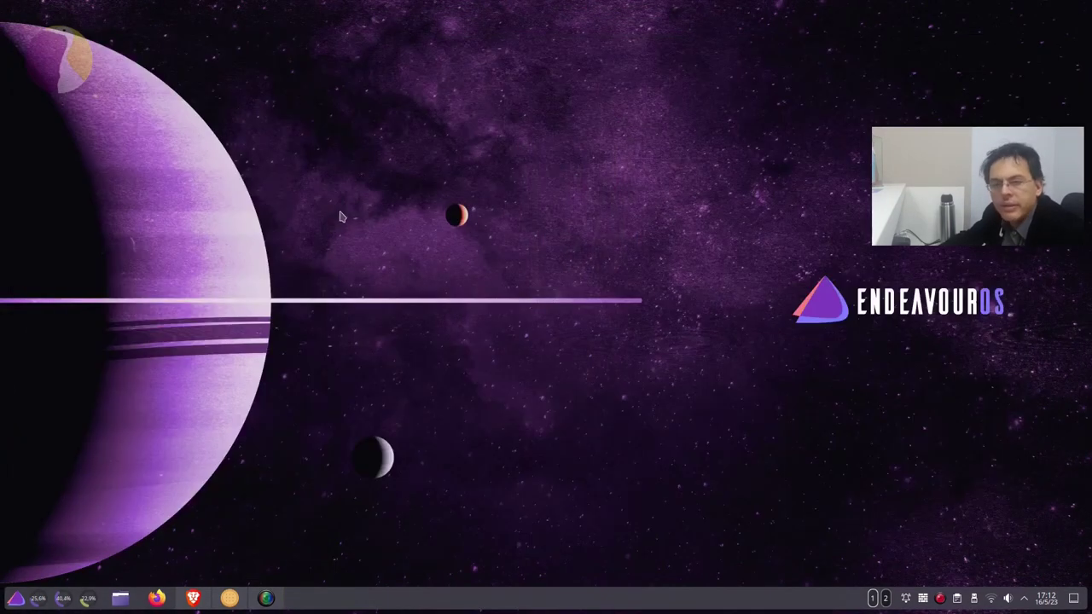
Step: Look through the full list of Multimedia applications in the application launcher, down to Stremio and back to Audacity
click(16, 597)
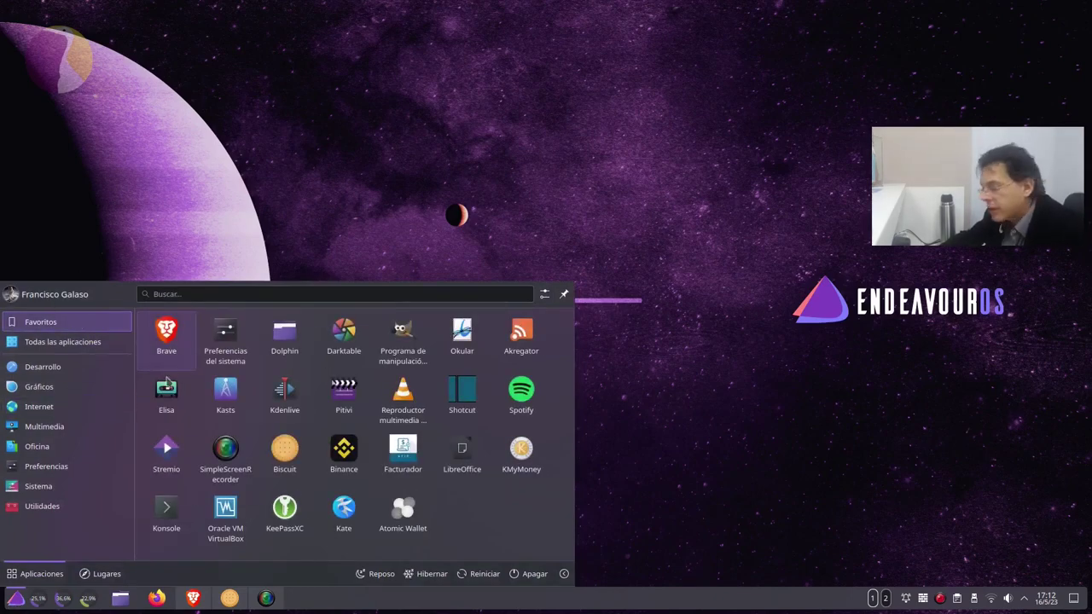
mouse_move(99, 410)
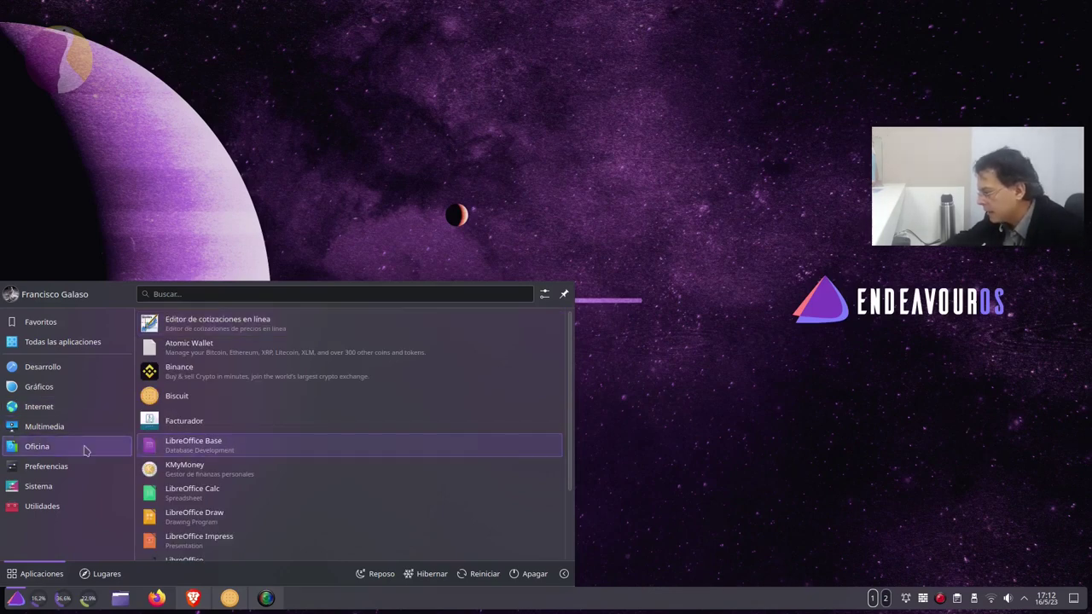
mouse_move(89, 432)
scroll(341, 463, down, 2)
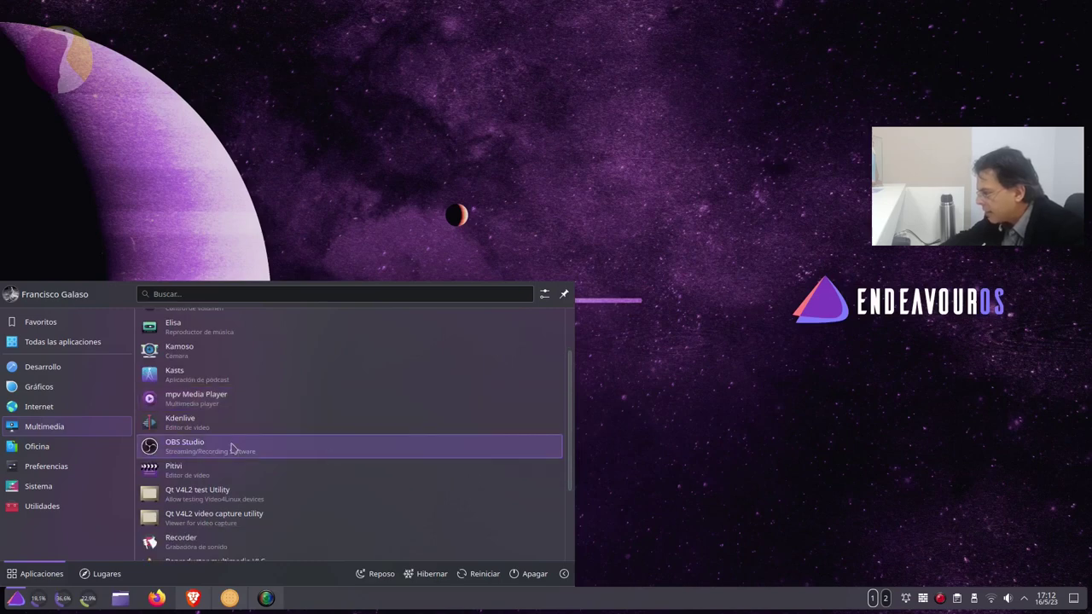
scroll(378, 451, down, 1)
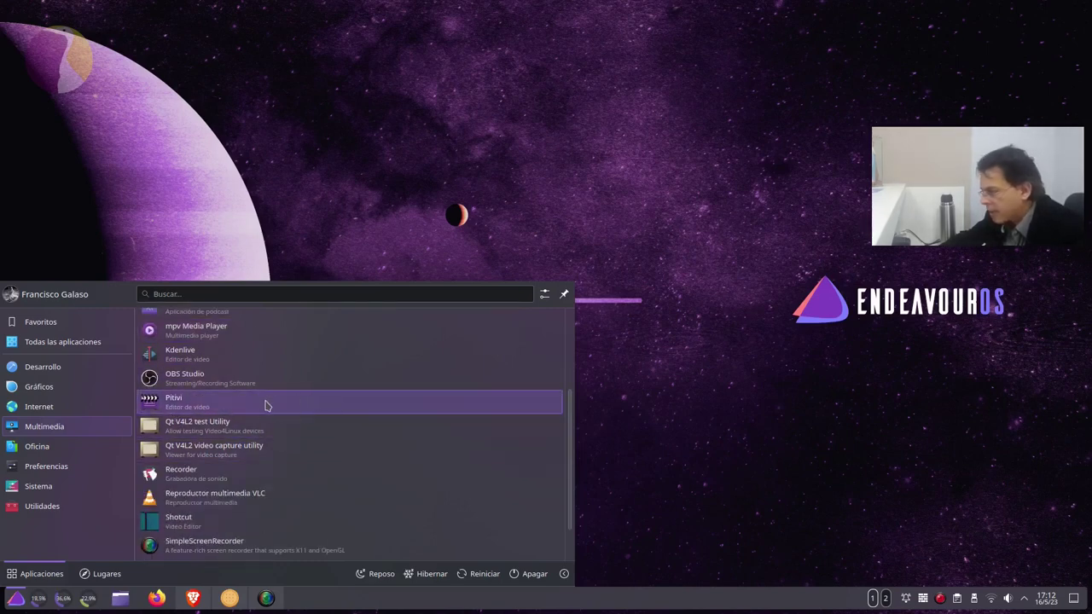
scroll(373, 401, down, 2)
scroll(358, 393, up, 1)
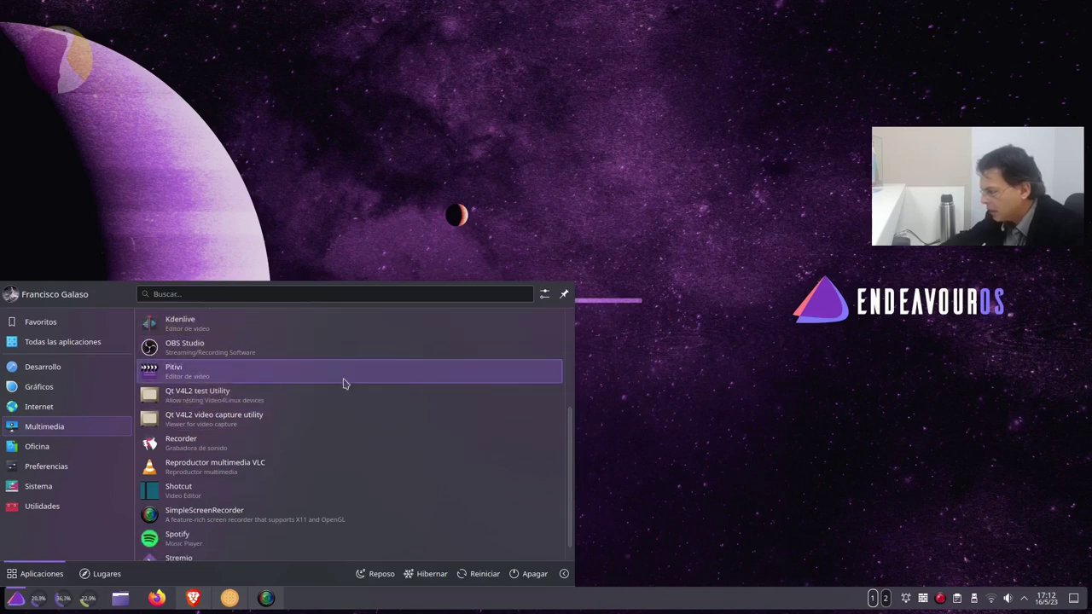
scroll(341, 452, down, 1)
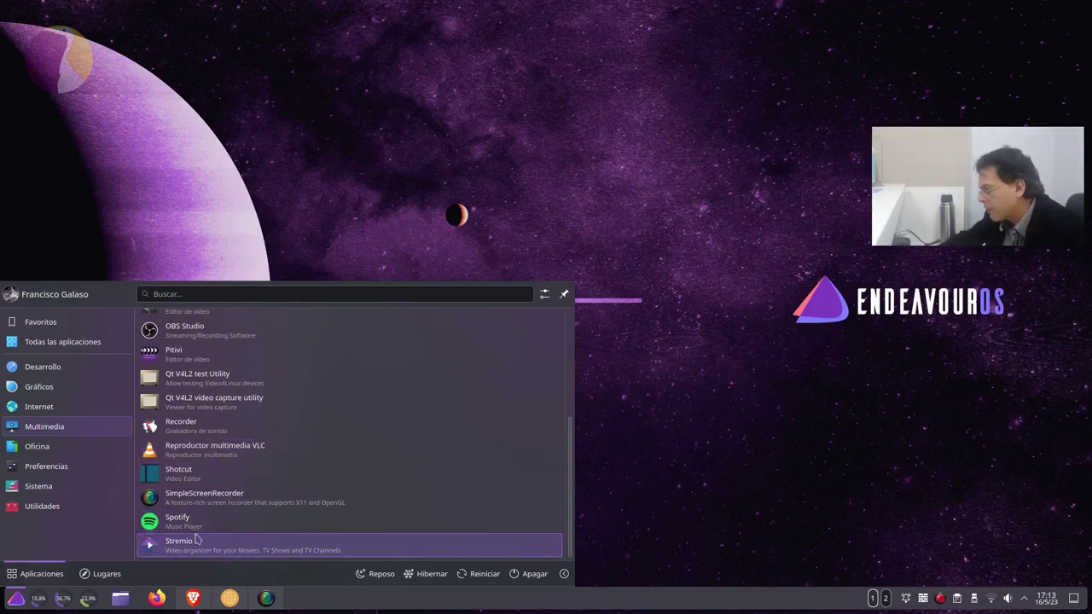
scroll(395, 504, up, 4)
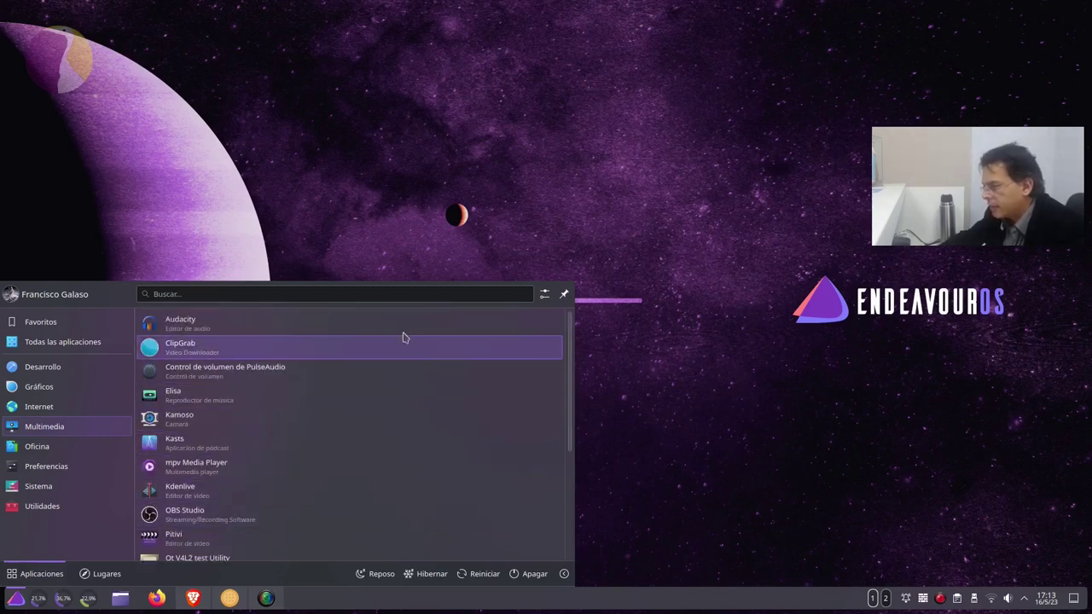
Step: Browse the Internet, Multimedia, Preferencias and Oficina categories in the application launcher, stopping at the Oficina applications
mouse_move(43, 406)
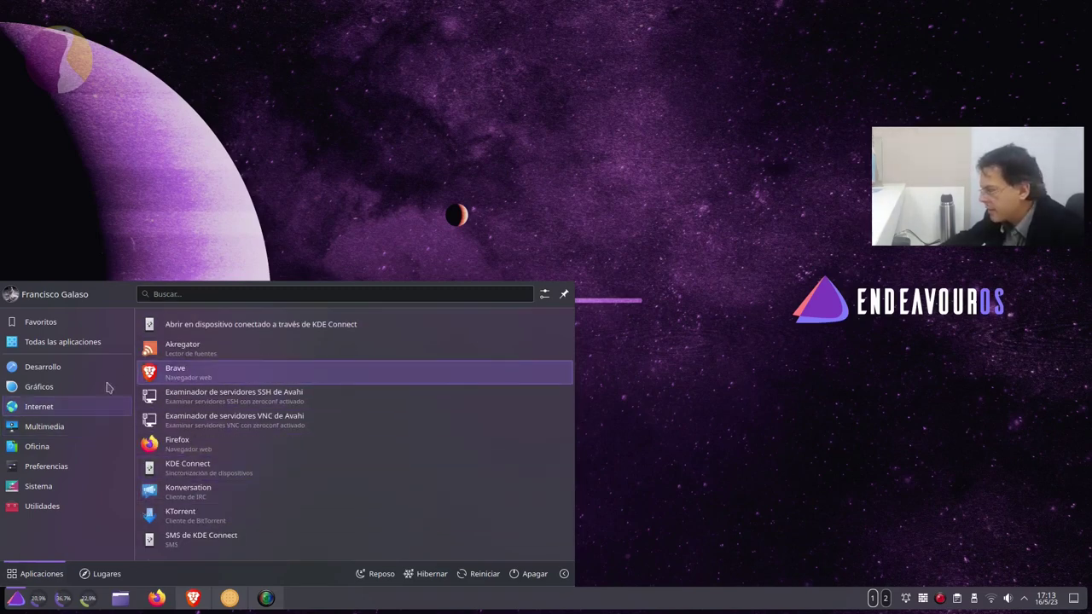
mouse_move(17, 429)
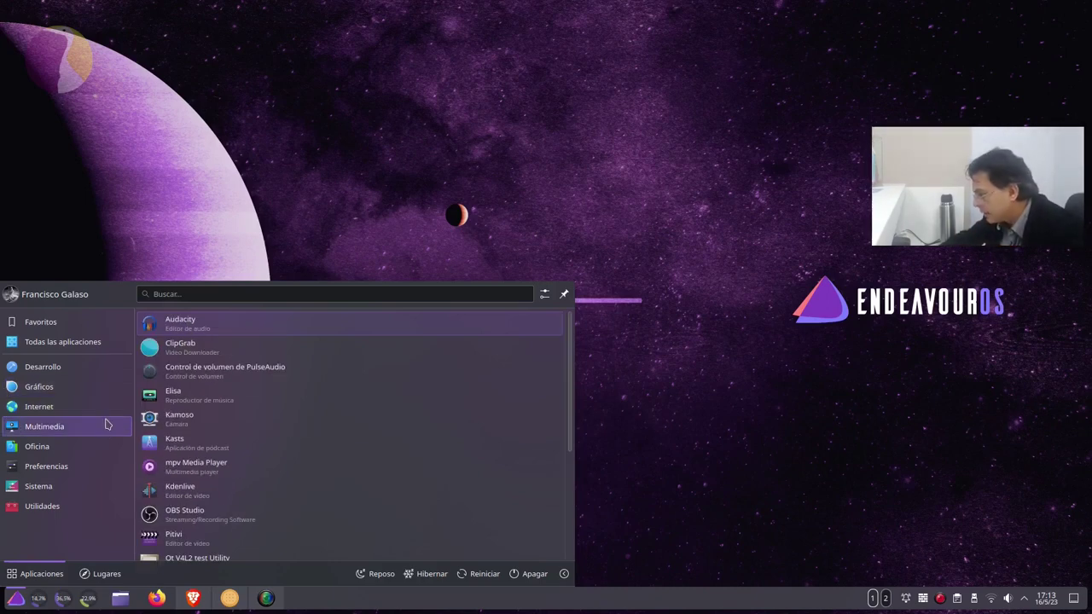
mouse_move(27, 454)
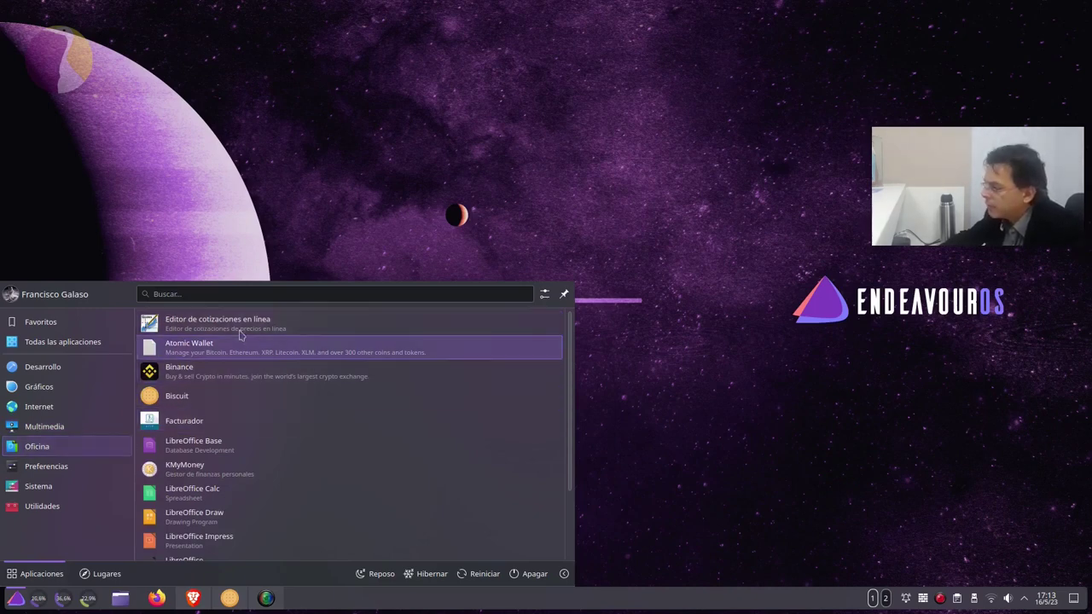
mouse_move(49, 470)
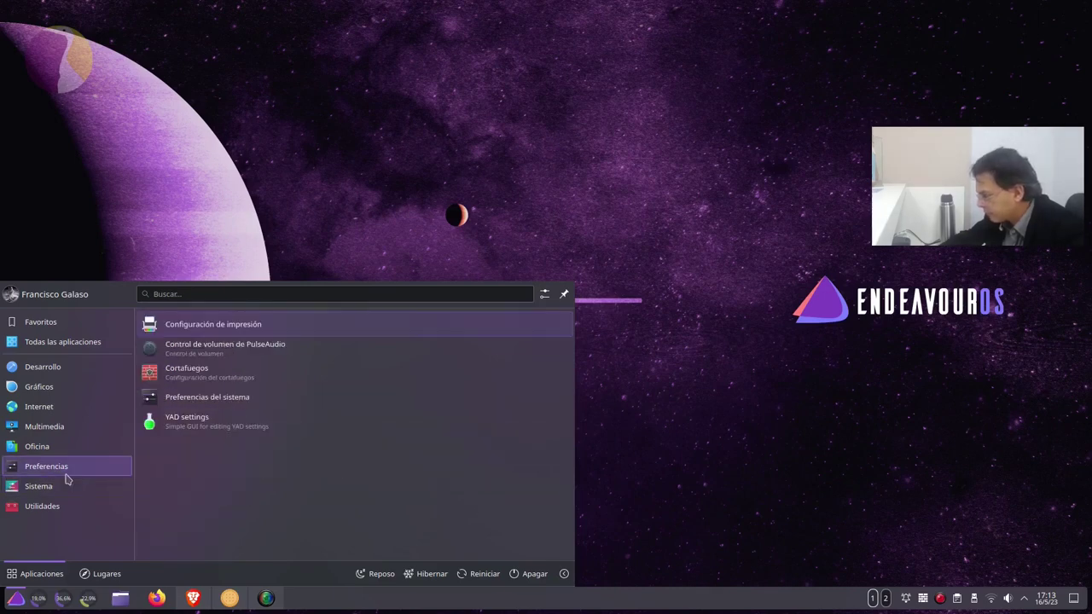
mouse_move(70, 445)
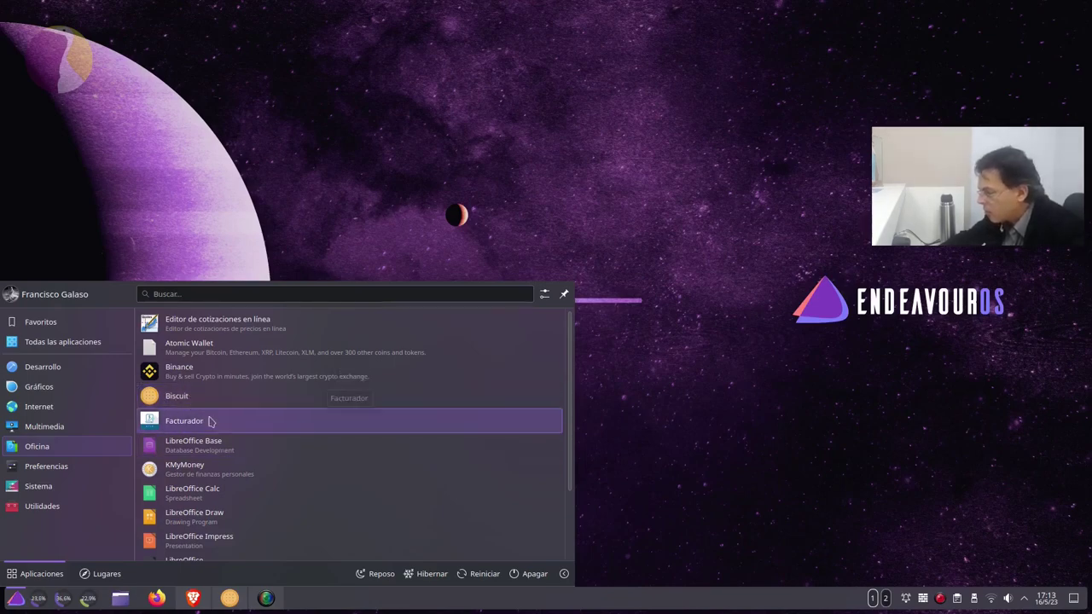
Step: Switch to Brave and search the web in a new tab for "biscuit", followed by "biscuitapp"
click(193, 599)
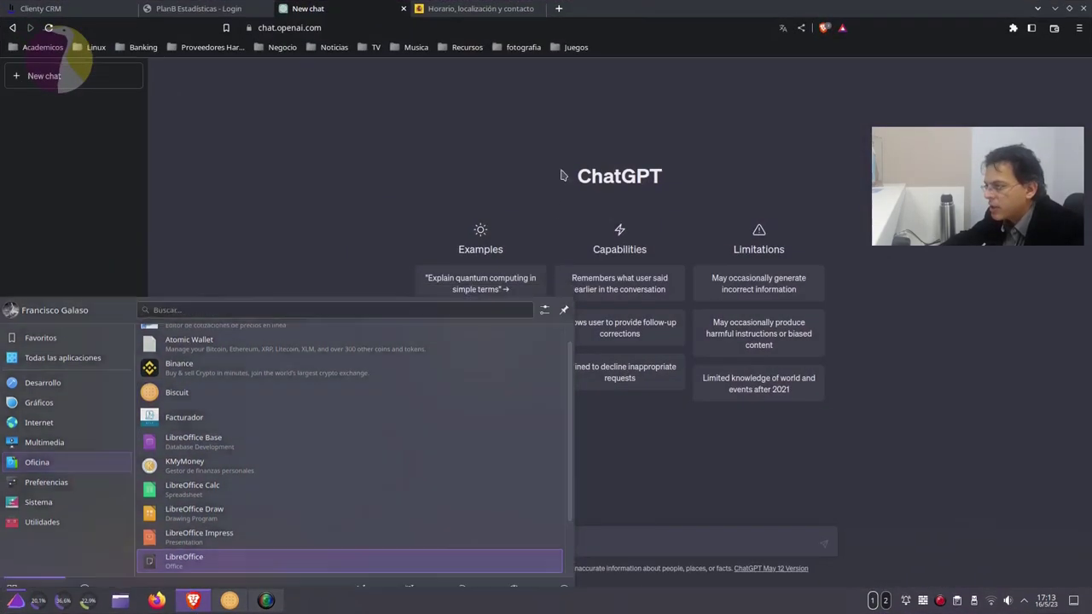
click(556, 9)
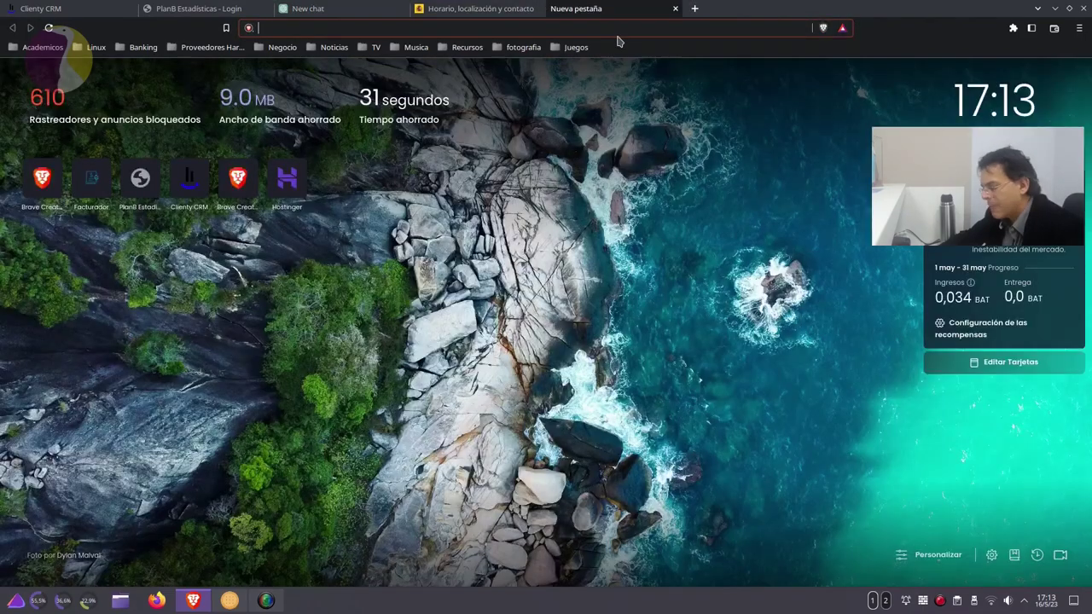
text(biscuit)
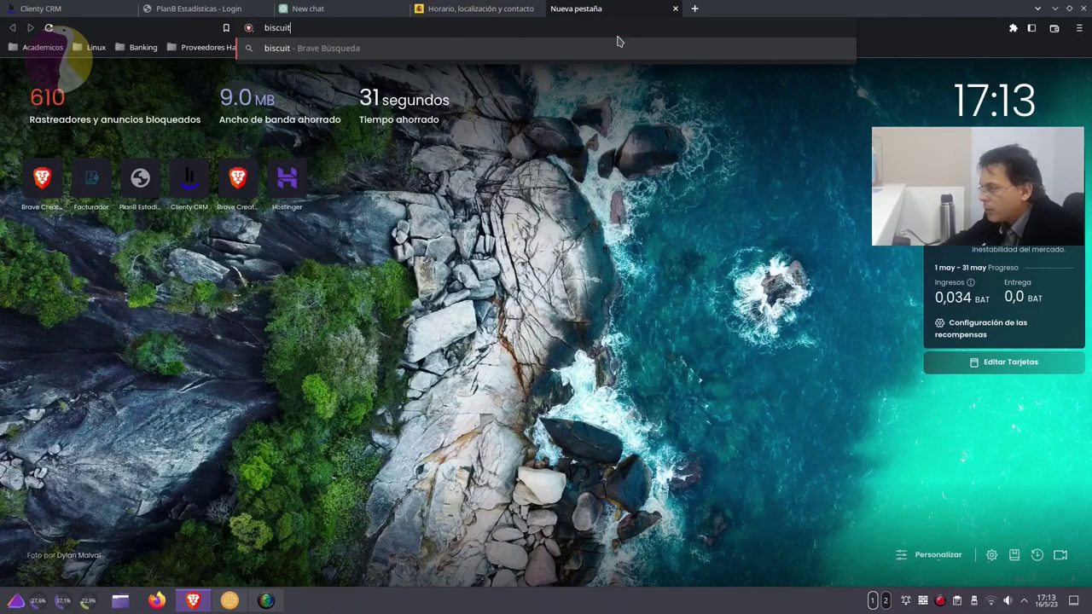
key(Return)
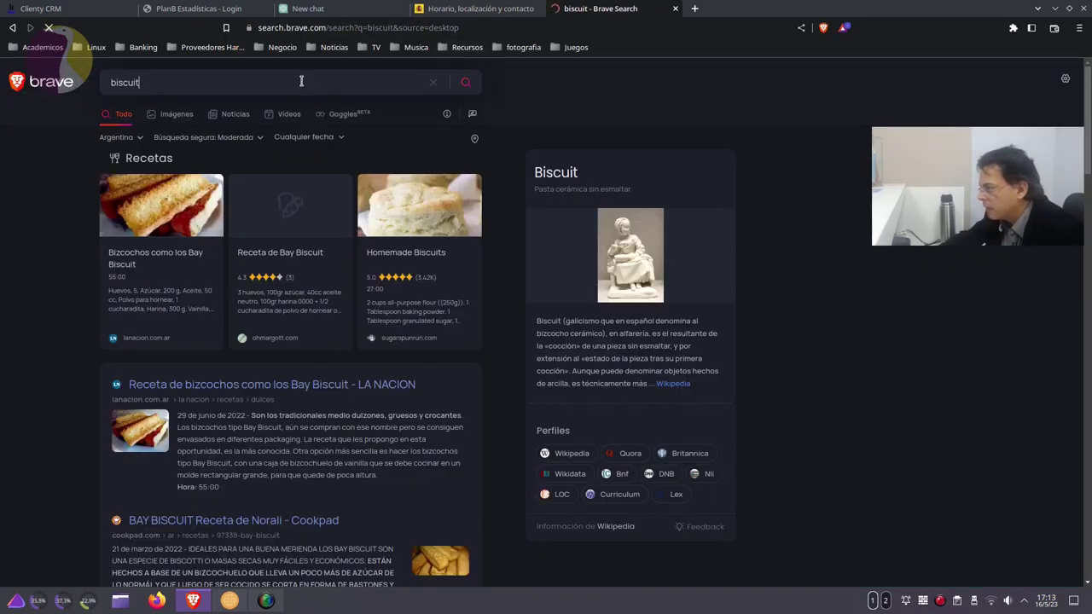
click(301, 81)
text(app)
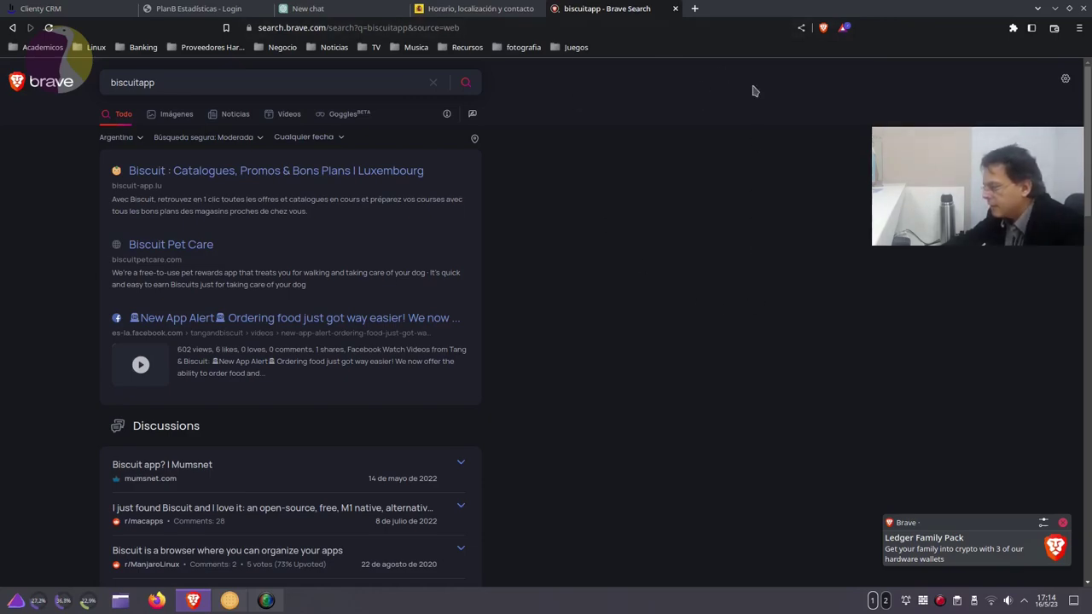
Step: Glance at the Biscuit window and return to the biscuitapp search results in Brave
click(263, 599)
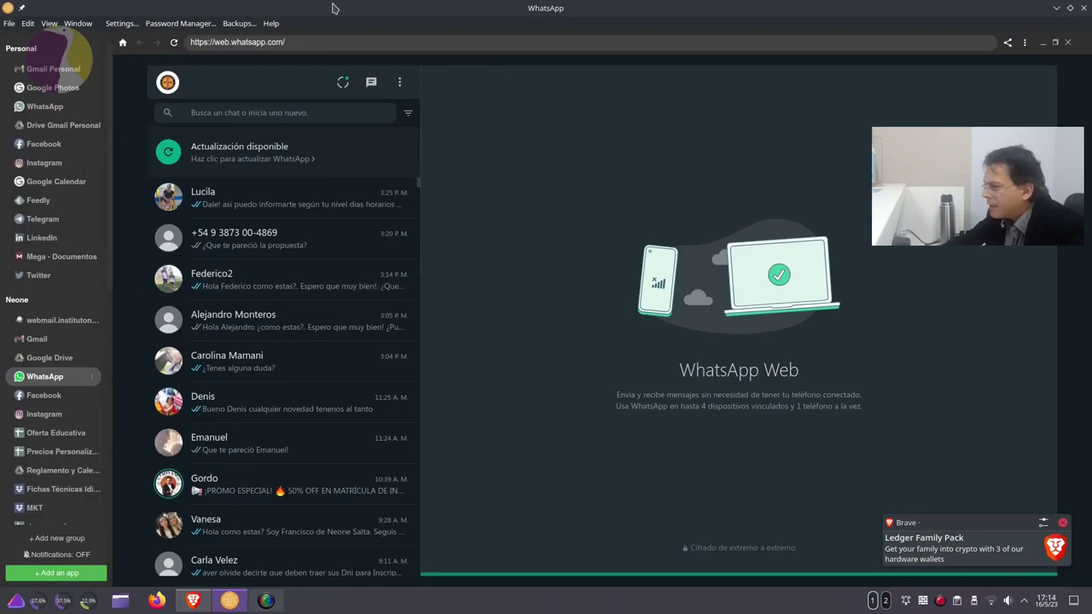
click(192, 600)
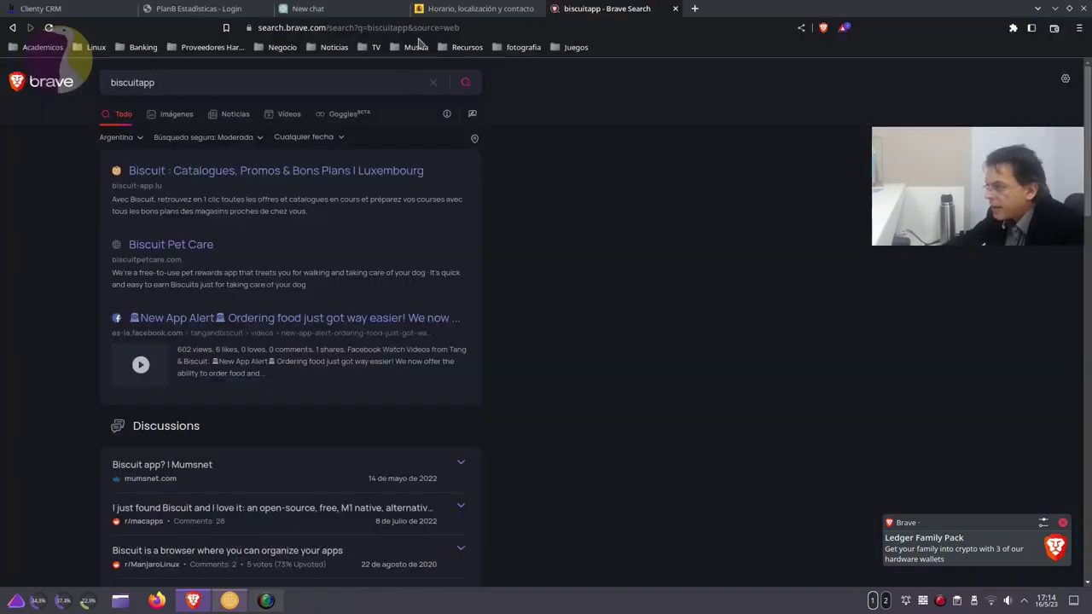
click(478, 8)
click(609, 10)
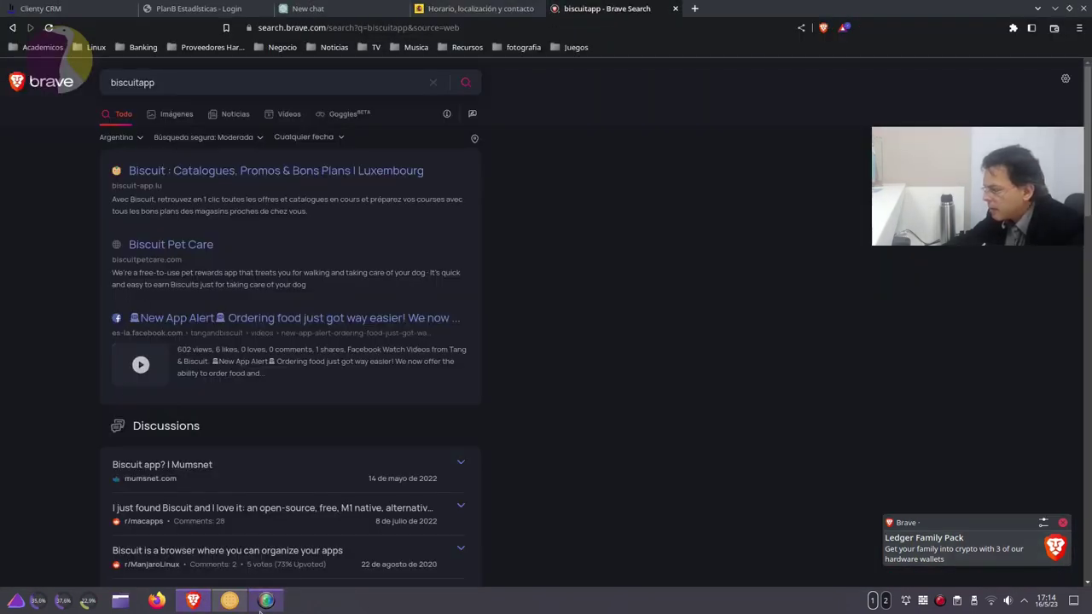
Step: Switch to Biscuit, look over its grouped web apps from Personal down to Clientes Rising Arrow and back, and minimize the window
click(229, 601)
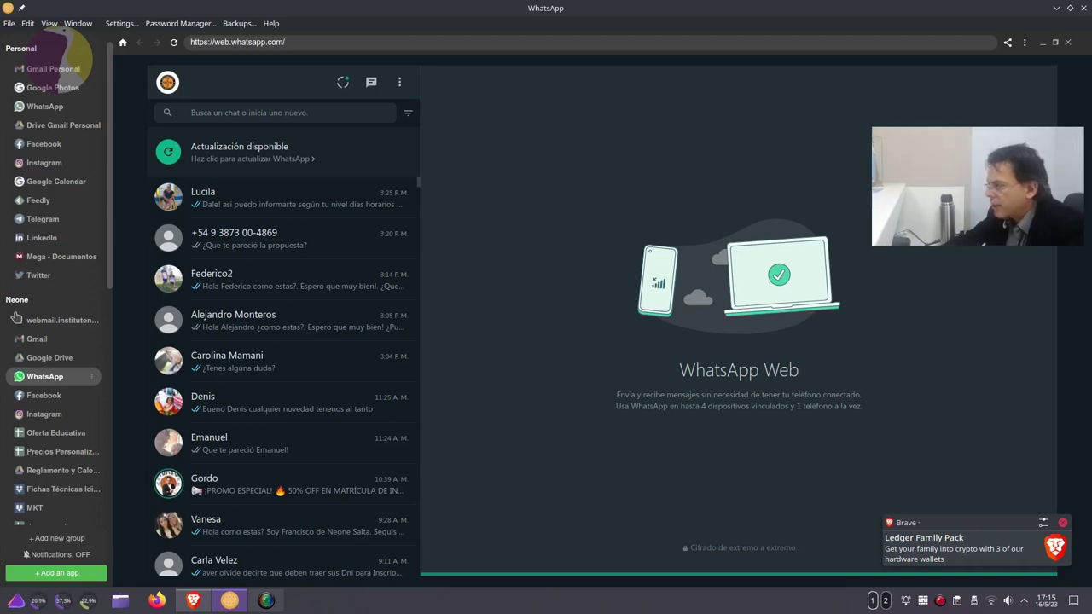
scroll(60, 287, down, 2)
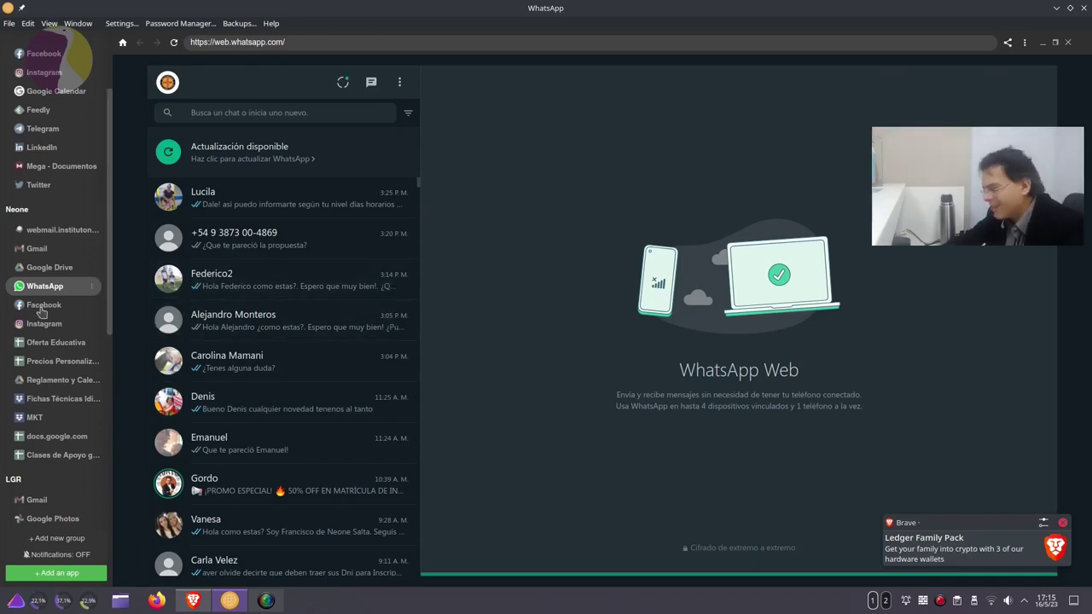
scroll(81, 384, down, 3)
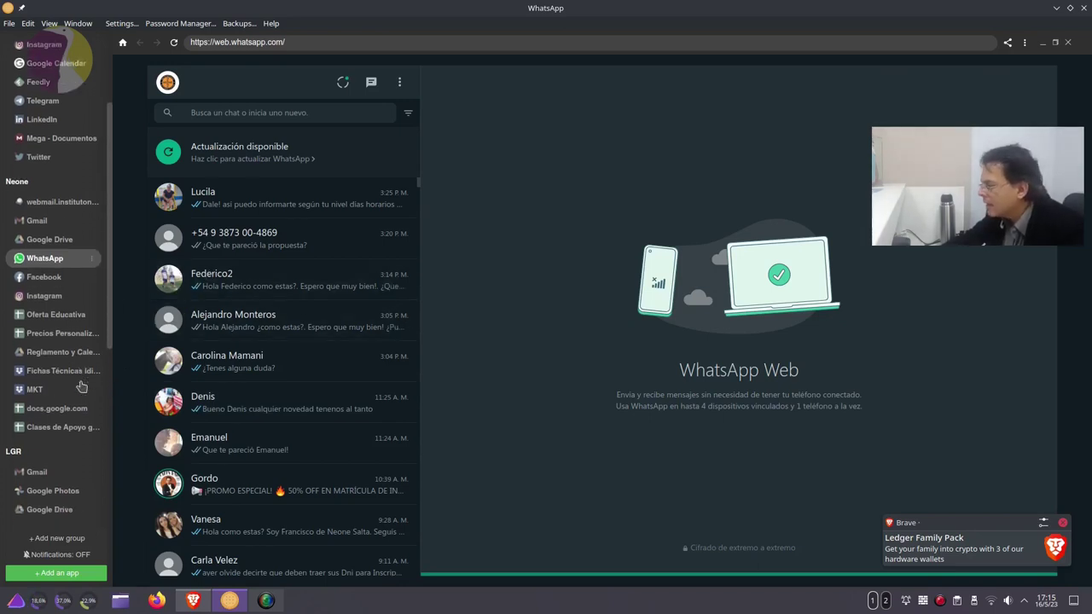
scroll(73, 358, down, 2)
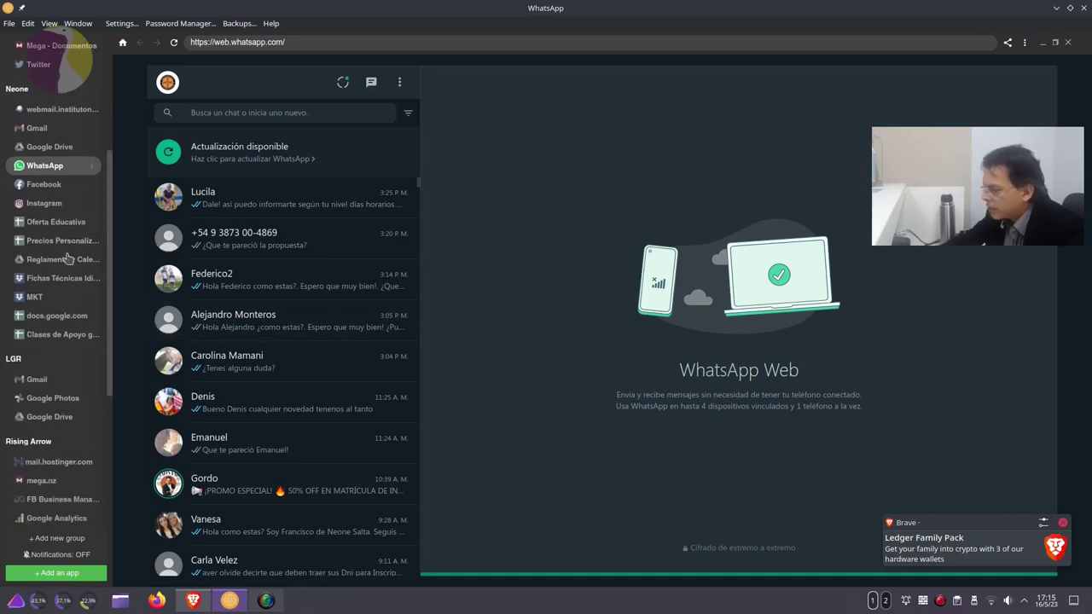
scroll(34, 375, down, 3)
scroll(24, 368, down, 2)
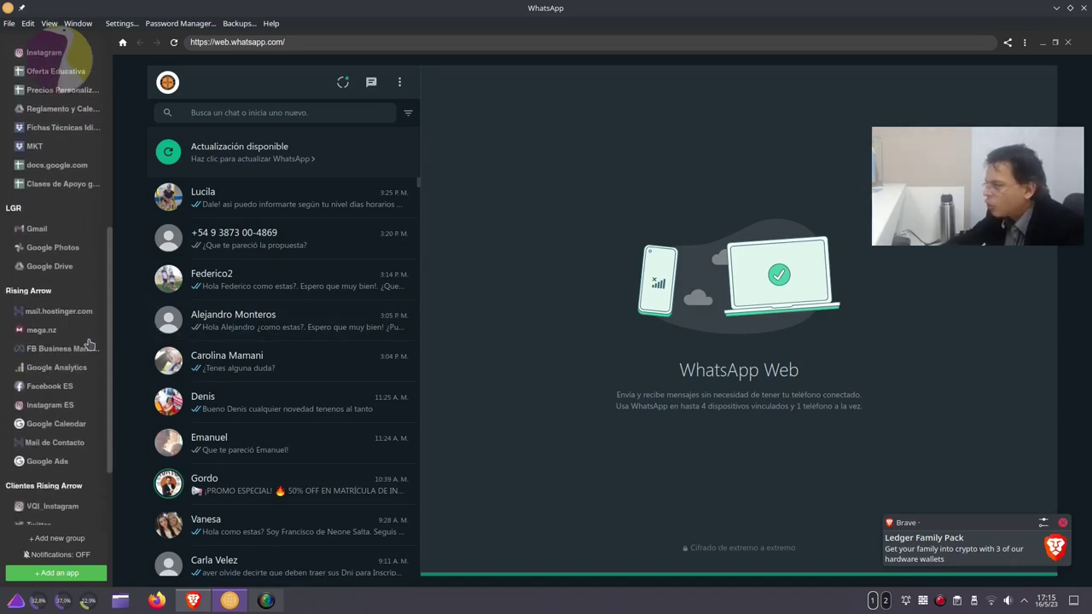
scroll(85, 349, up, 6)
scroll(83, 356, up, 3)
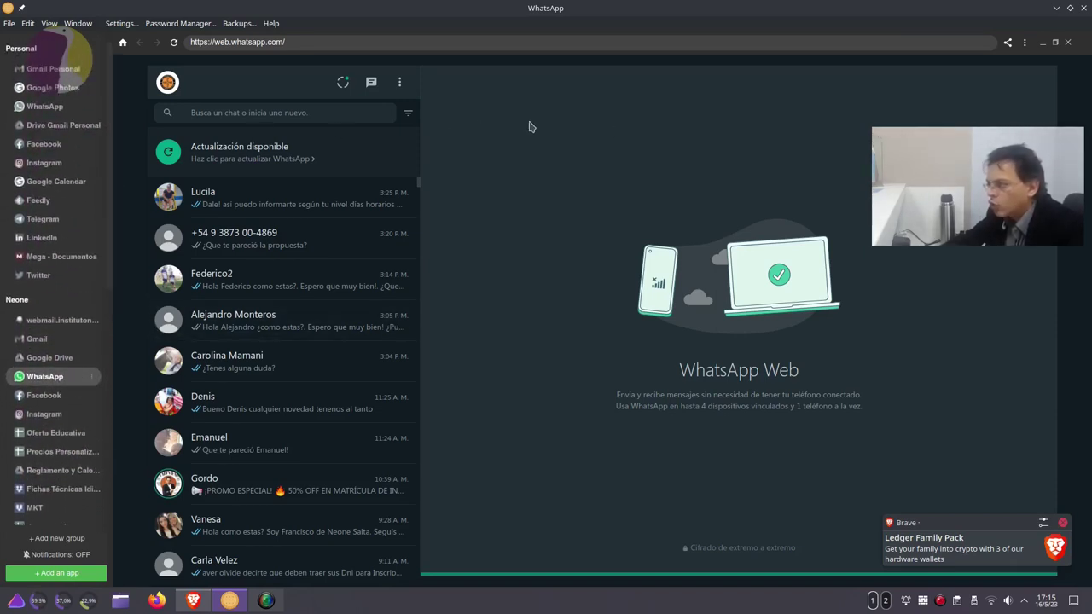
click(1057, 8)
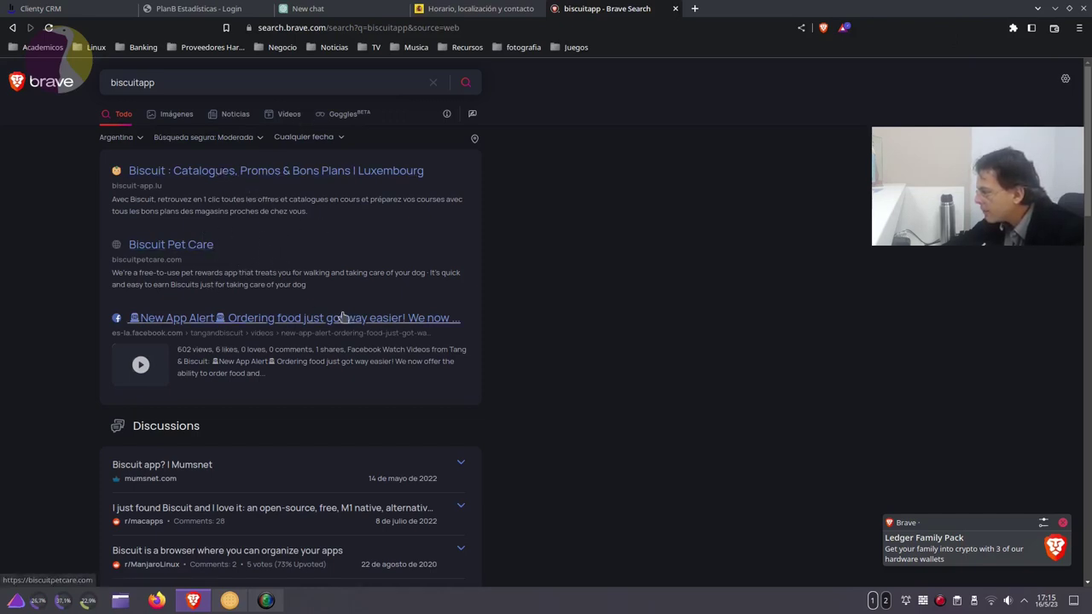
Step: Search for the suggested phrase "biscuit app" and open the Biscuit browser's website, eatbiscuit.com, from the results
scroll(258, 272, down, 3)
scroll(261, 280, up, 3)
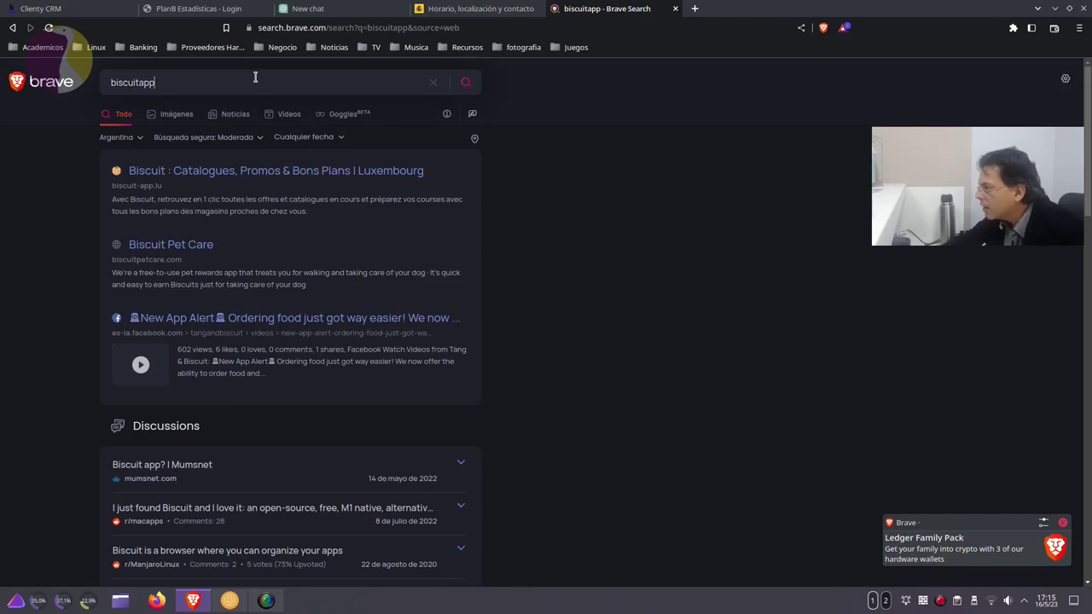
key(slash)
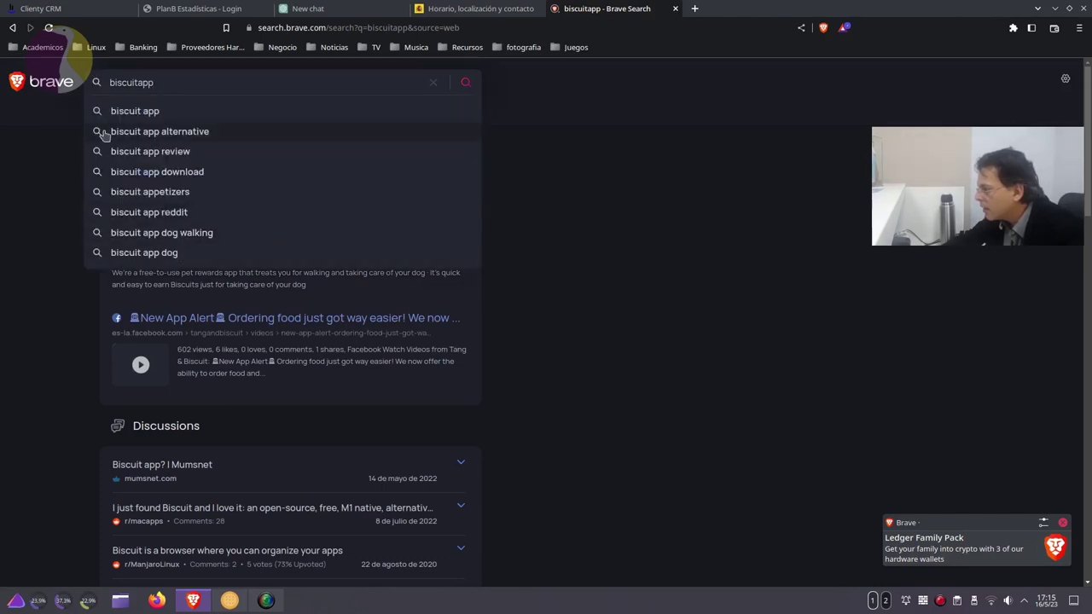
click(126, 112)
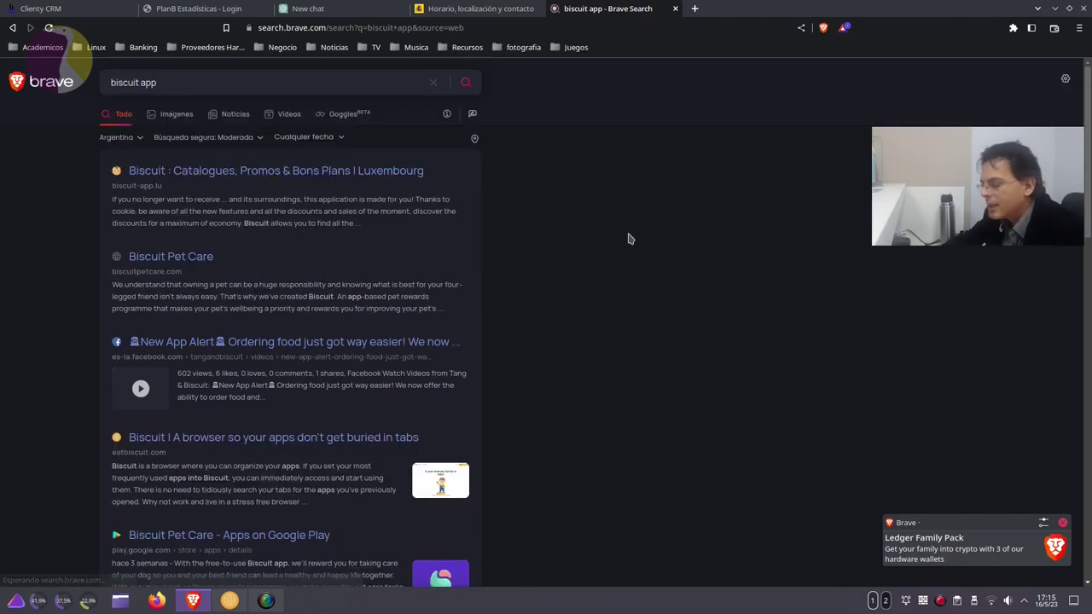
scroll(625, 302, down, 1)
click(298, 370)
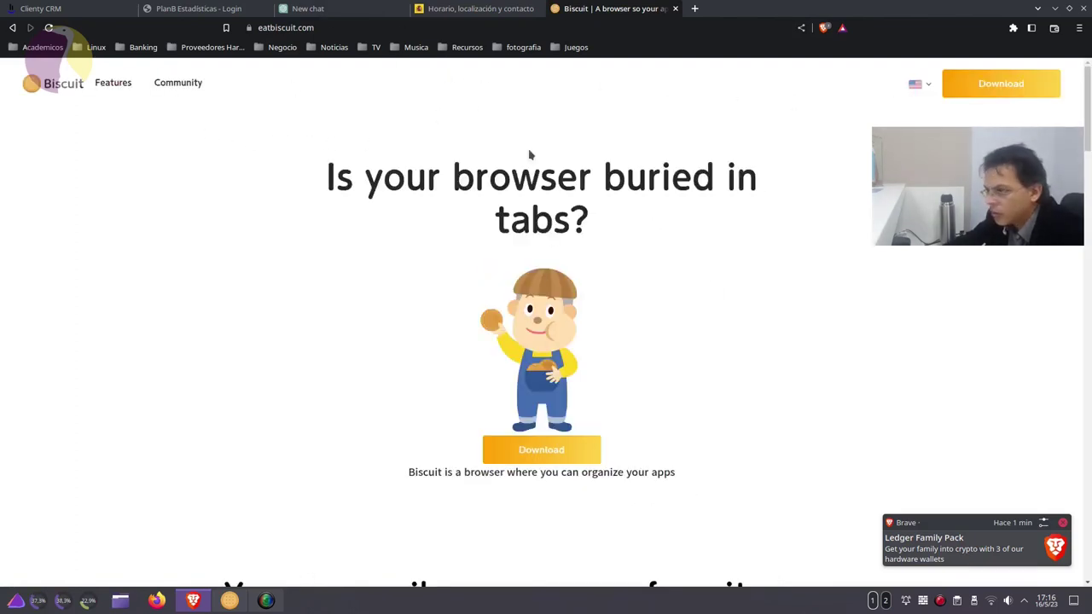
Step: Examine the Biscuit home page from its feature descriptions and platform downloads to the footer, and return to its beginning
scroll(965, 305, down, 3)
scroll(675, 316, down, 3)
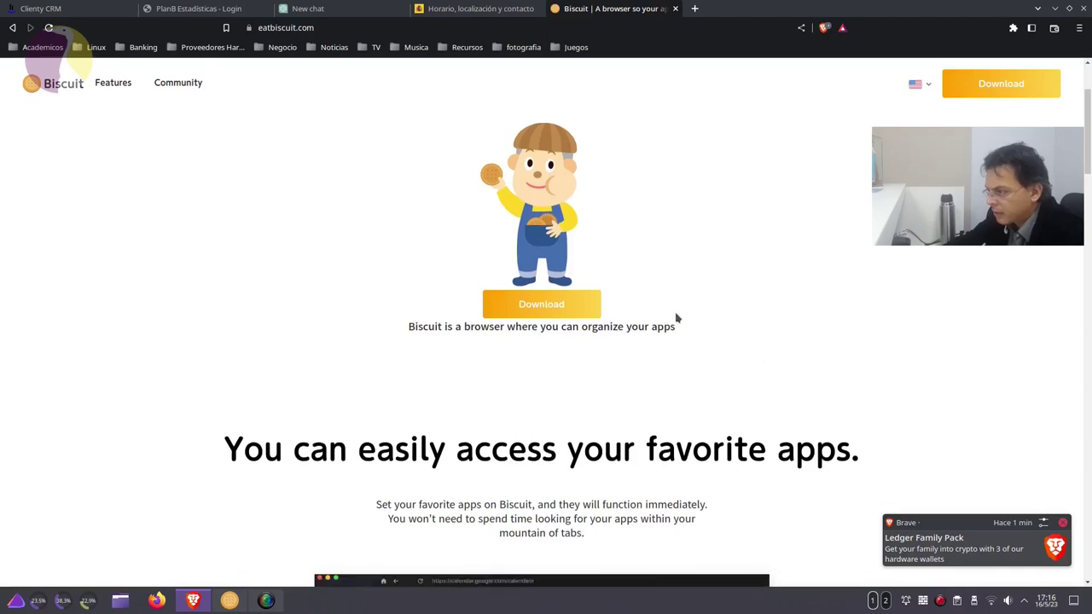
scroll(833, 338, down, 10)
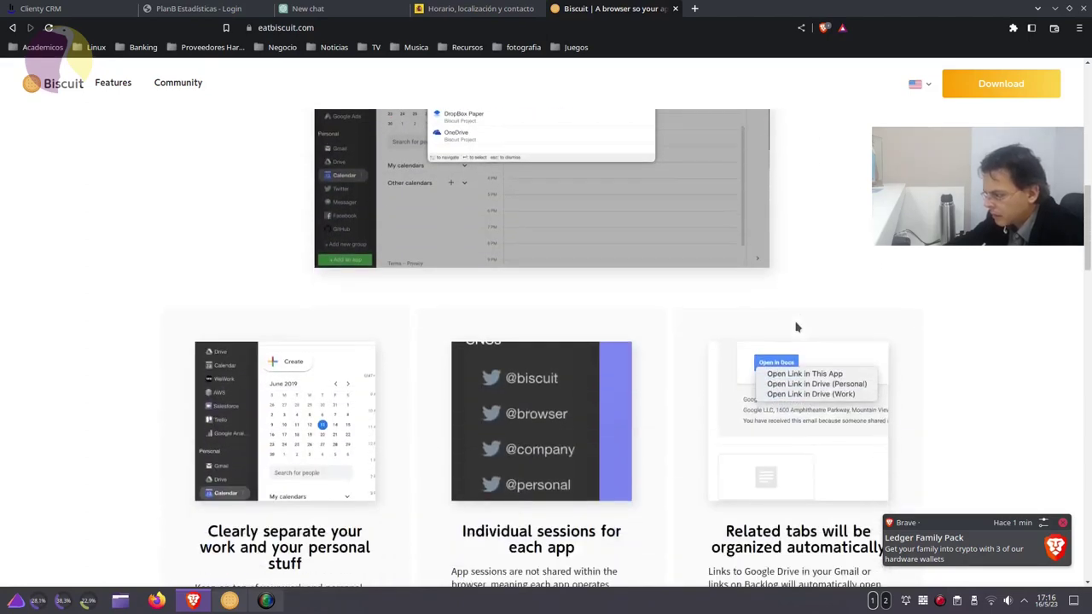
scroll(795, 324, down, 15)
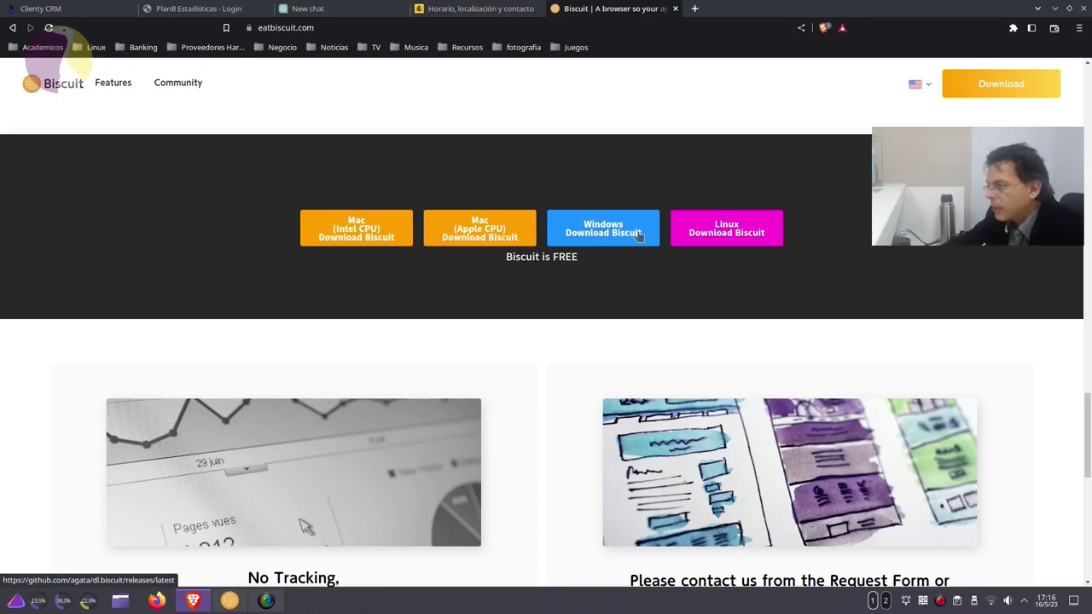
scroll(731, 435, down, 4)
scroll(623, 410, down, 2)
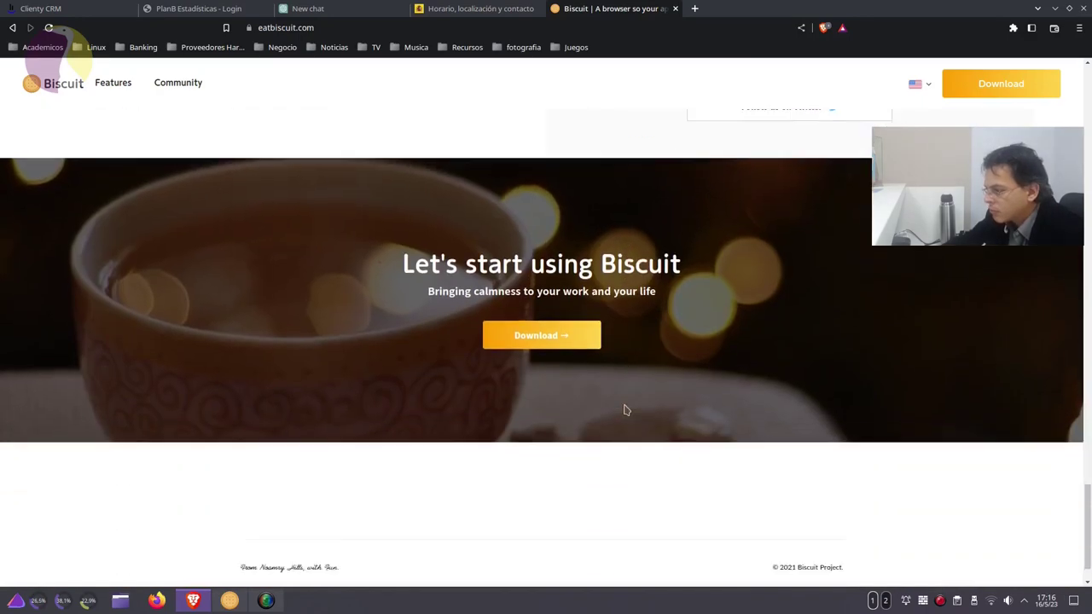
scroll(682, 358, up, 6)
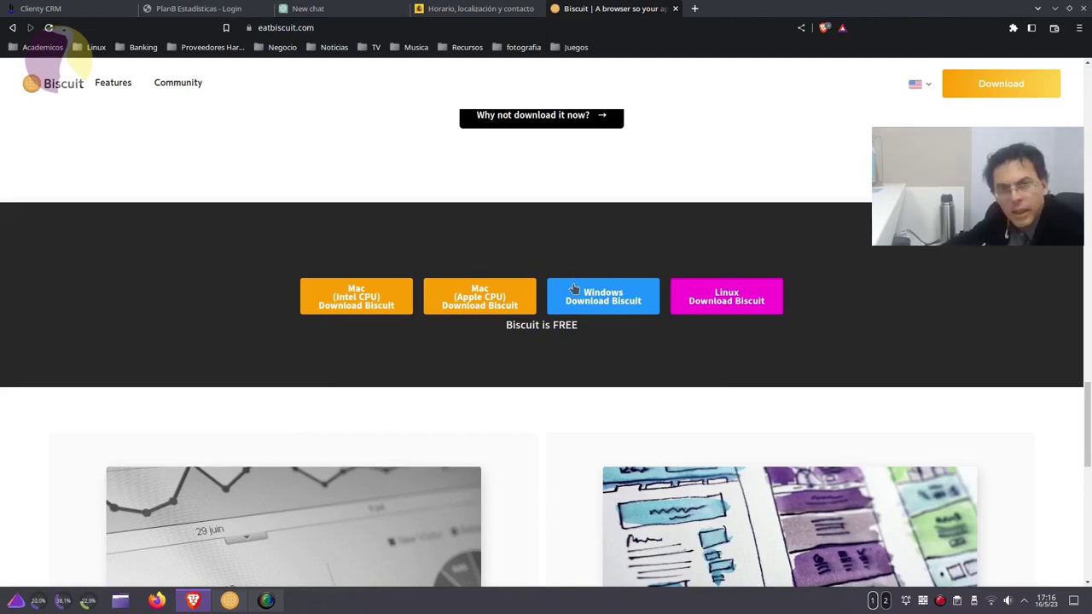
scroll(714, 418, down, 3)
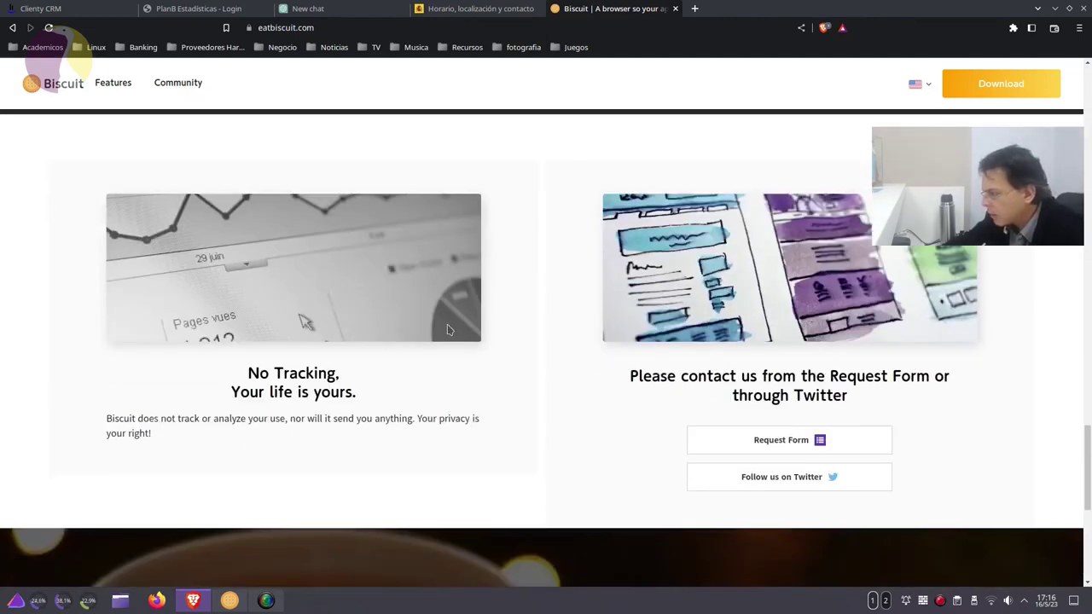
scroll(477, 330, down, 5)
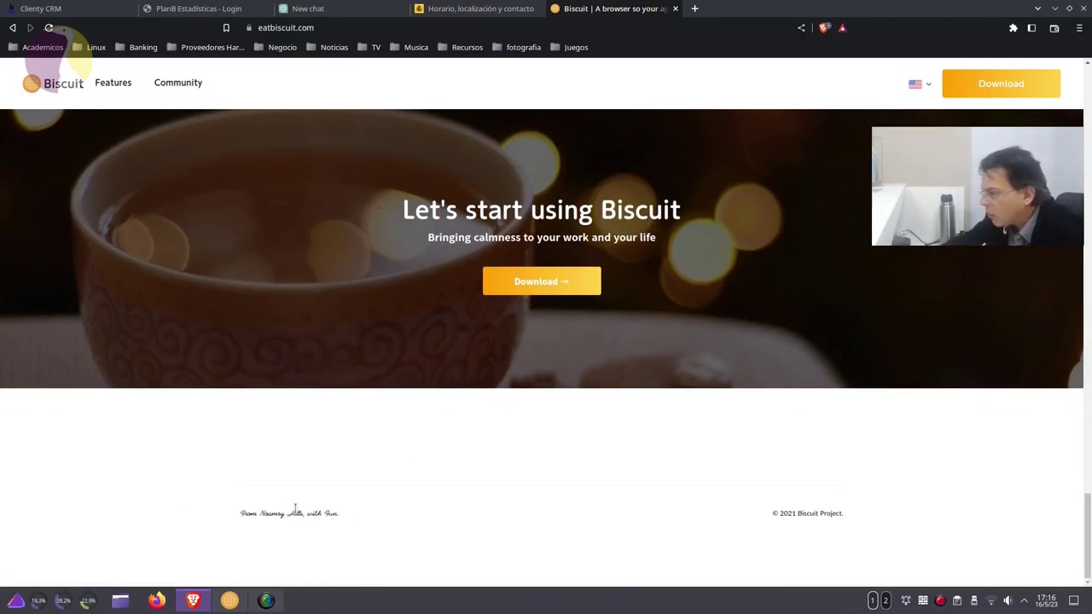
scroll(760, 468, up, 10)
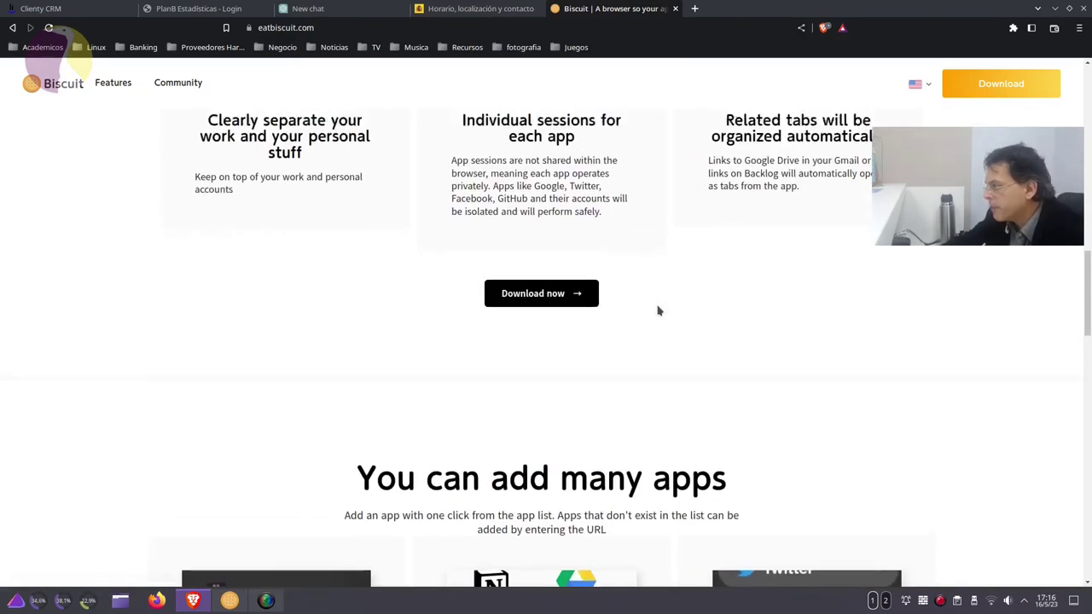
scroll(524, 224, up, 10)
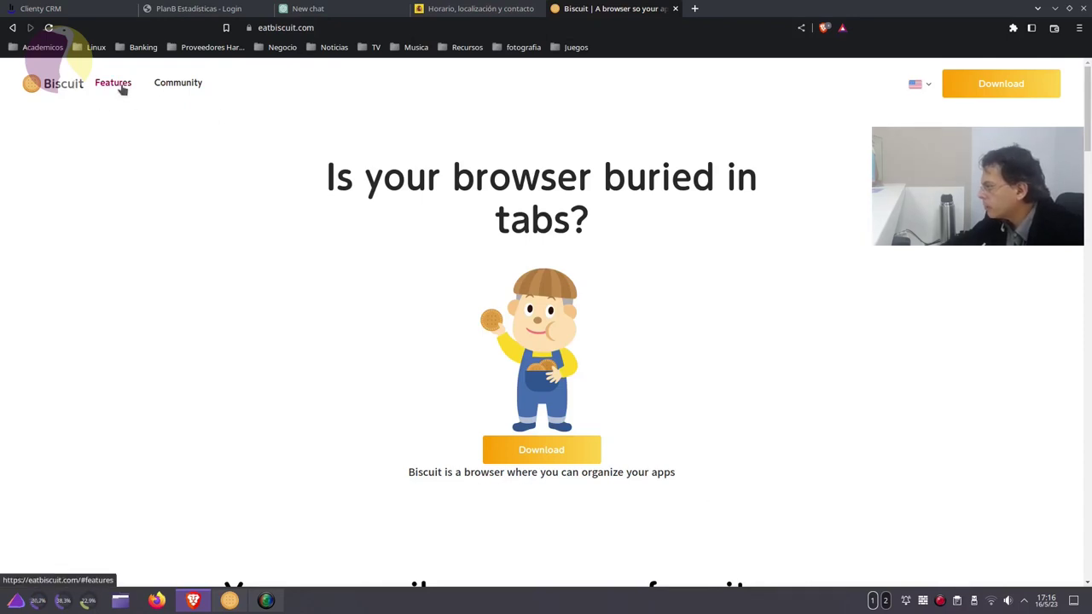
Step: Close the Biscuit website's tab and minimize the Brave window
click(675, 10)
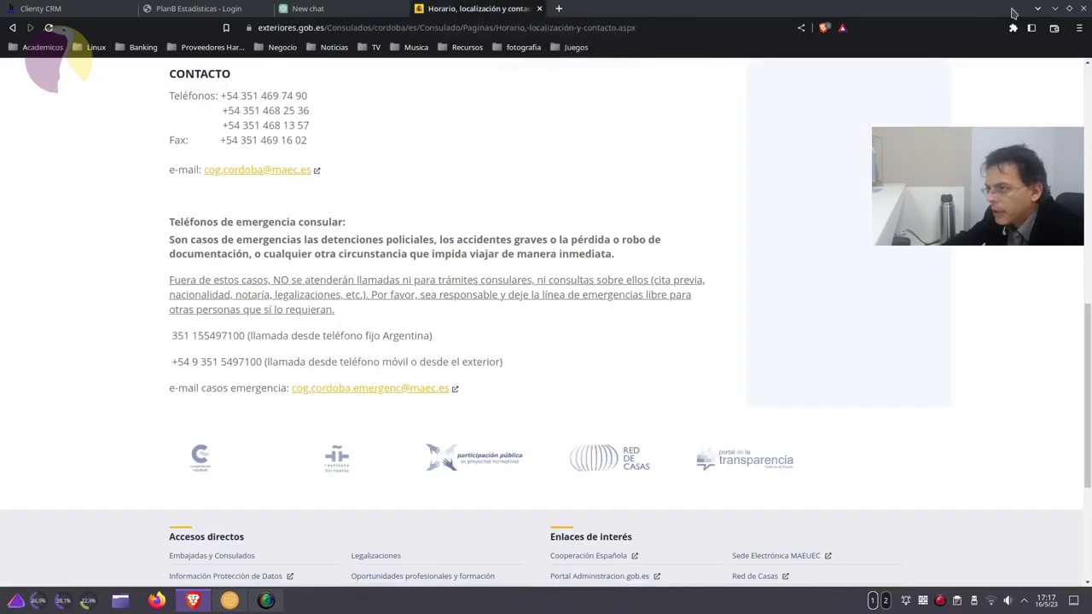
click(1037, 10)
click(1055, 9)
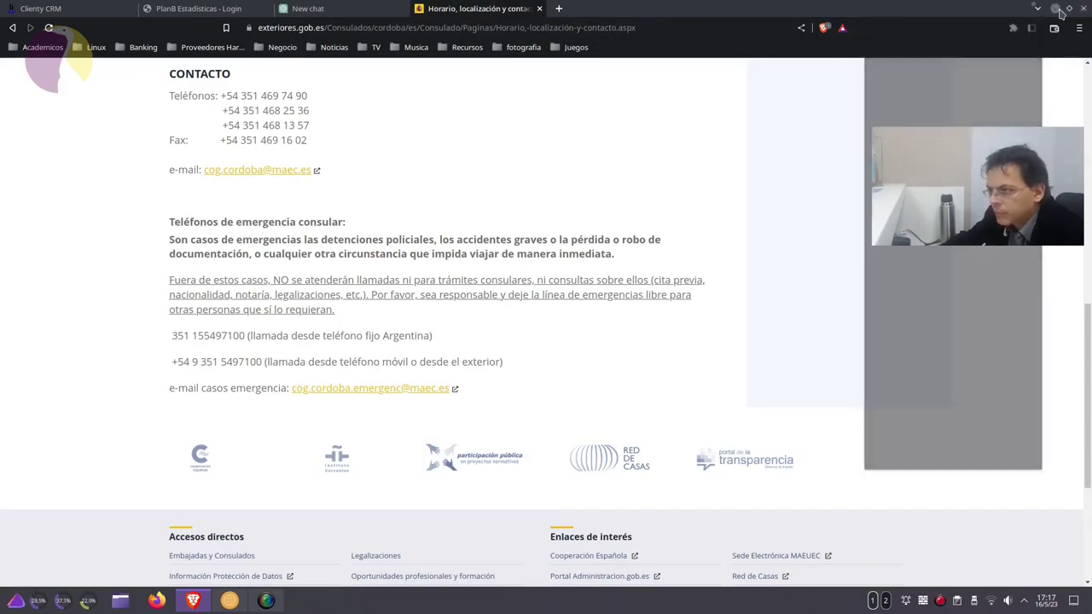
Step: Look through the applications in the Oficina category, from the price quote editor down to skrooge, with a glance at Gráficos
click(15, 597)
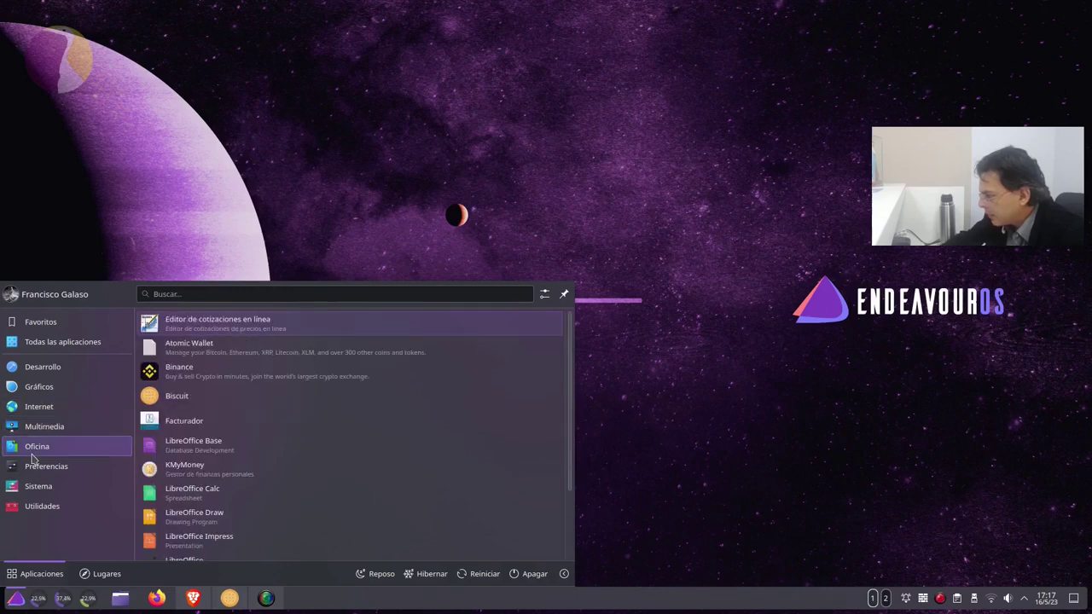
scroll(311, 466, down, 1)
scroll(311, 461, down, 2)
scroll(256, 410, up, 3)
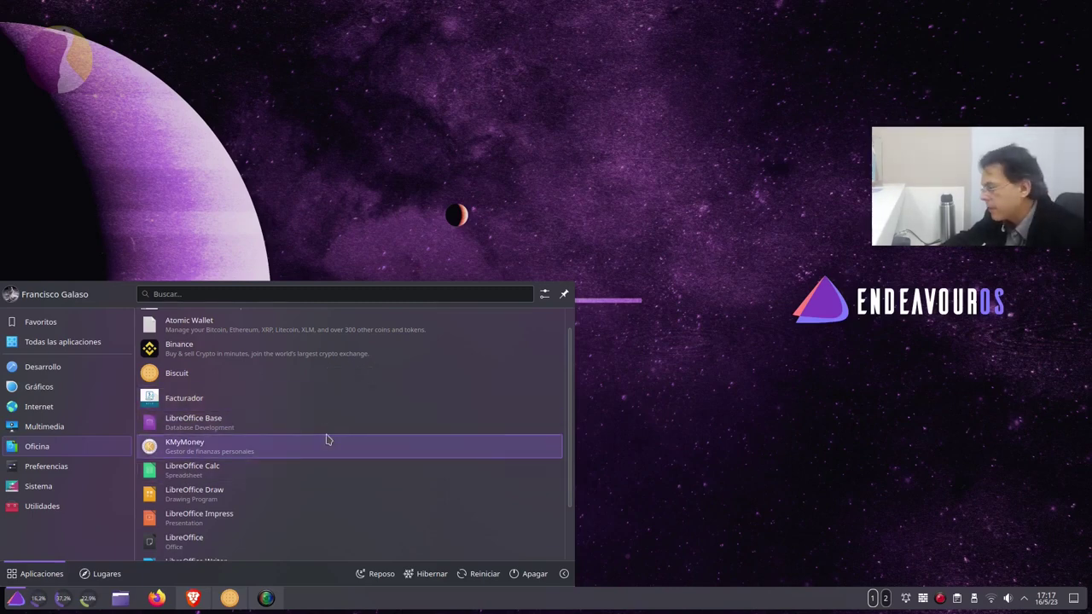
scroll(312, 442, down, 3)
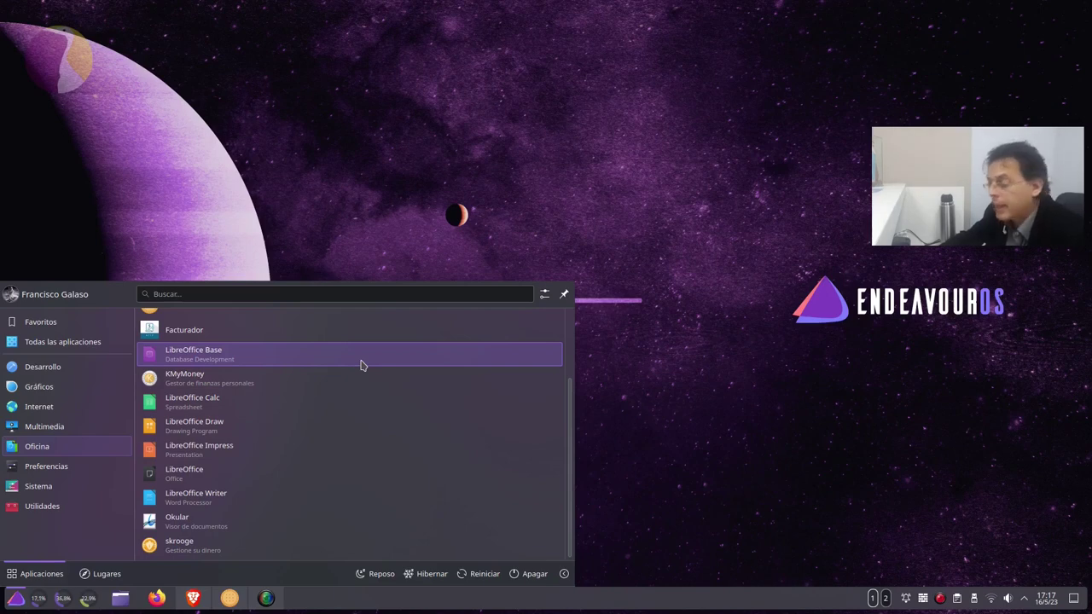
scroll(329, 313, up, 1)
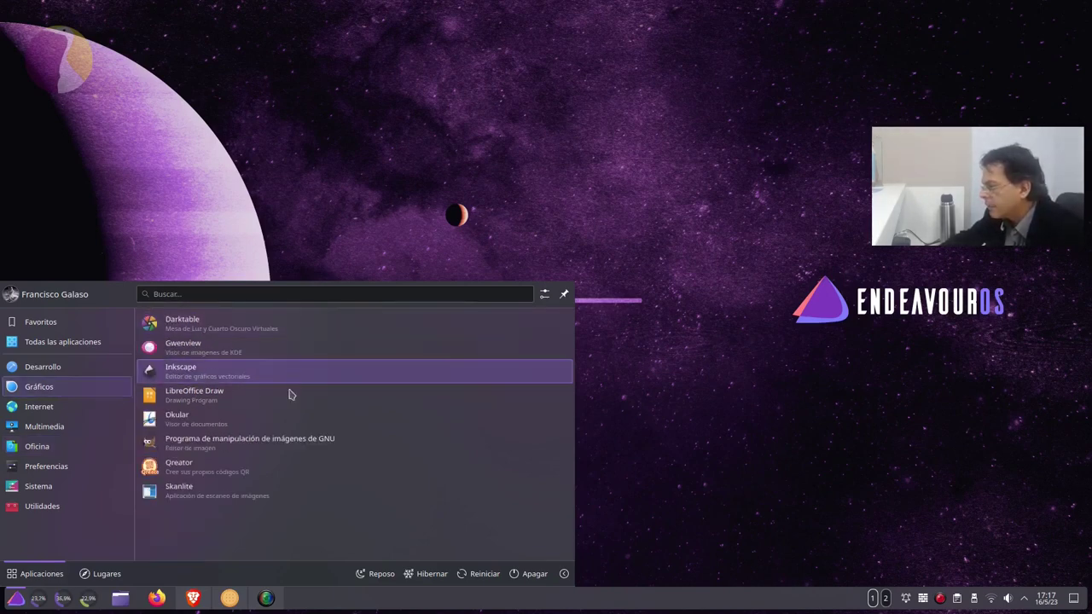
mouse_move(49, 447)
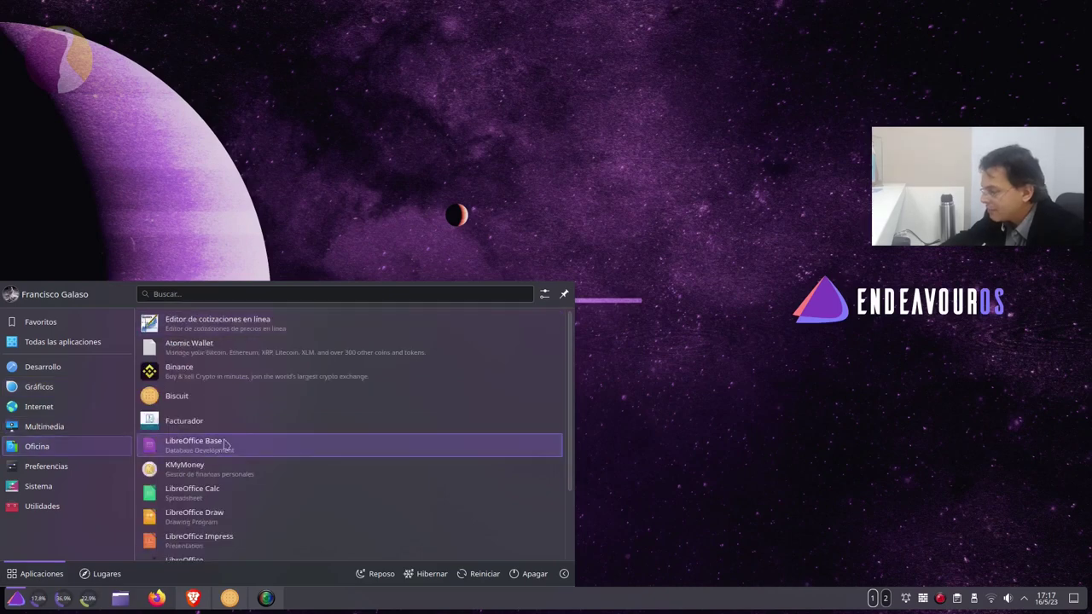
scroll(282, 470, down, 3)
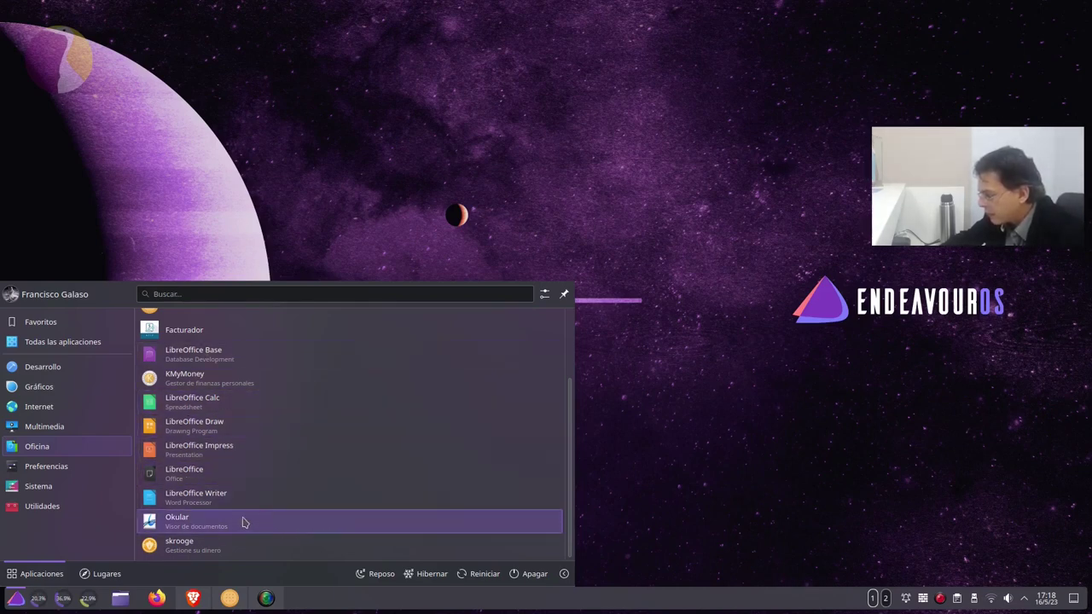
Step: Launch LibreOffice Calc, dismiss the tip of the day, and show the Archivo commands of its tabbed interface
click(282, 407)
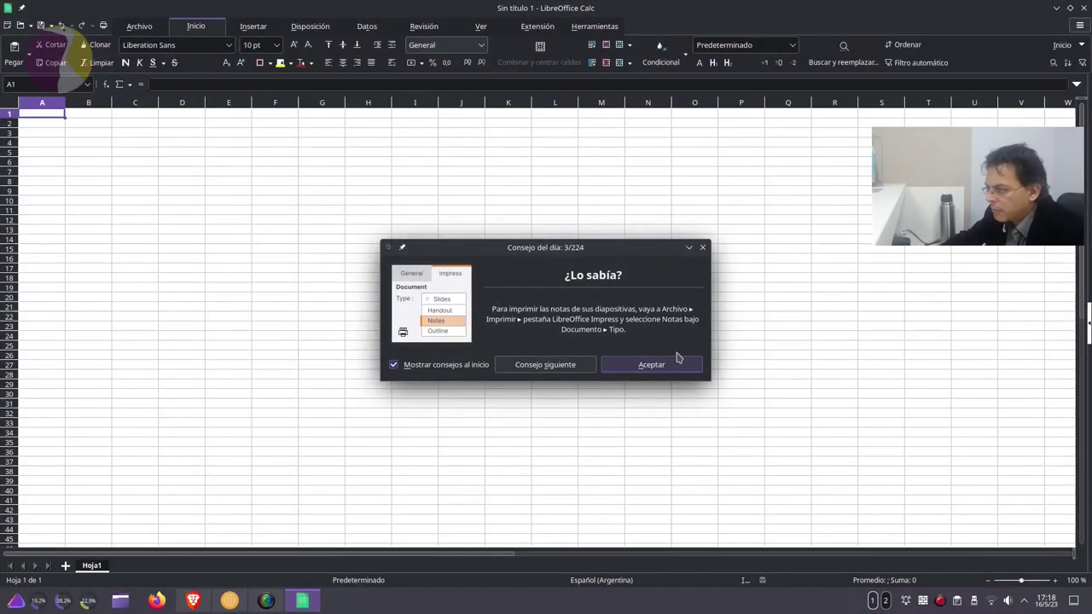
click(678, 358)
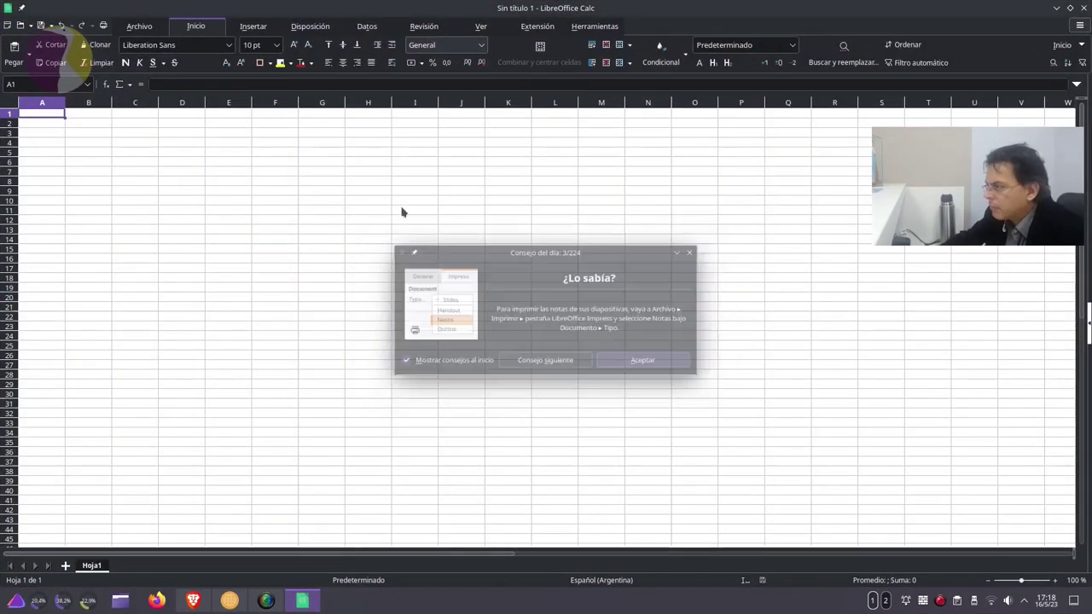
click(612, 25)
click(139, 26)
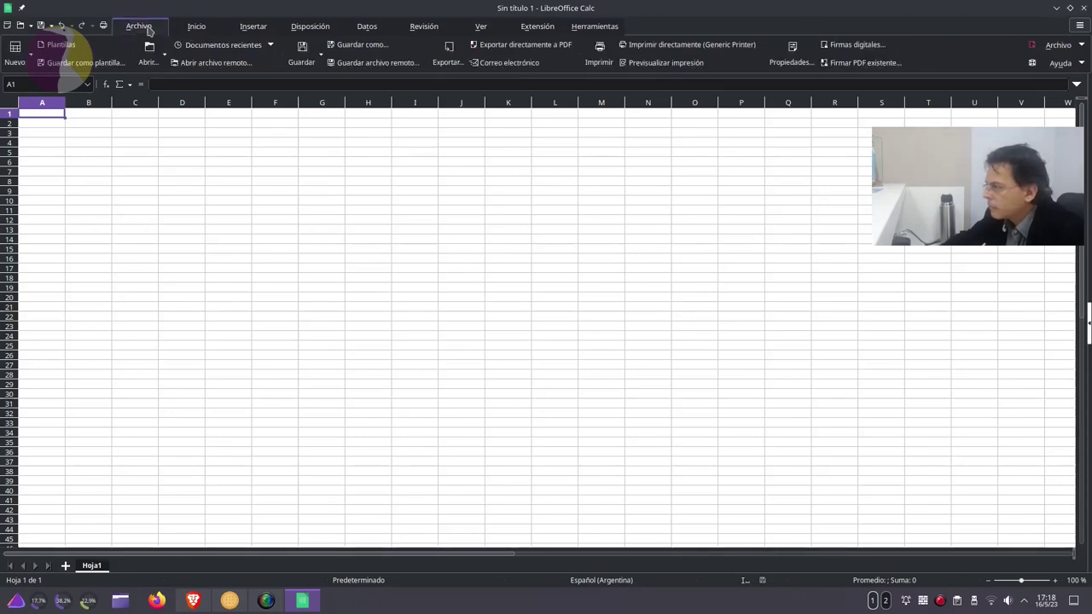
Step: Check the version information in Acerca de LibreOffice, and close the dialog and Calc
click(1080, 26)
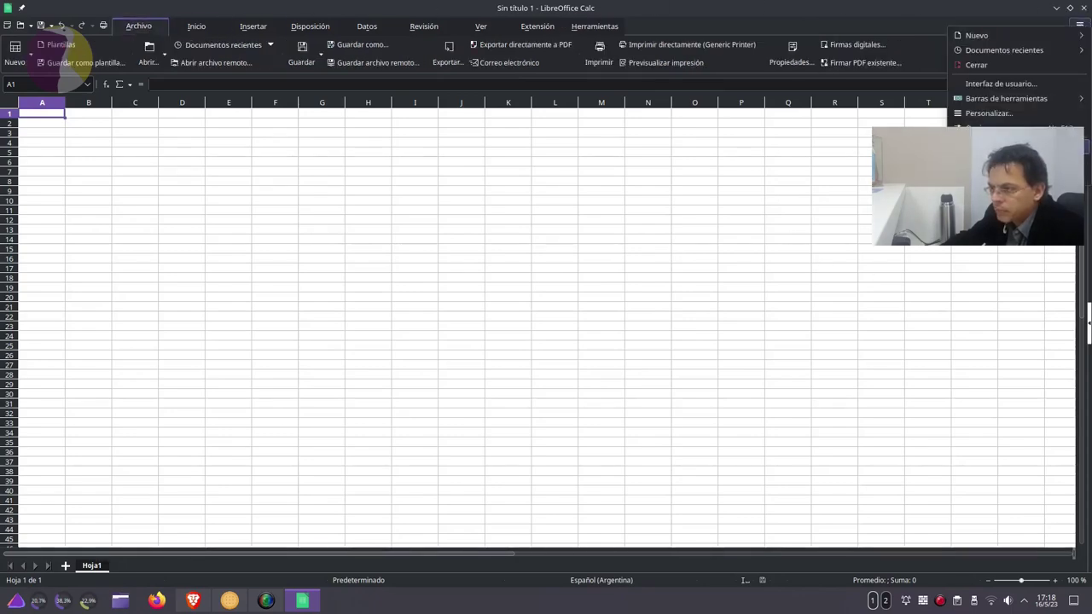
click(1007, 118)
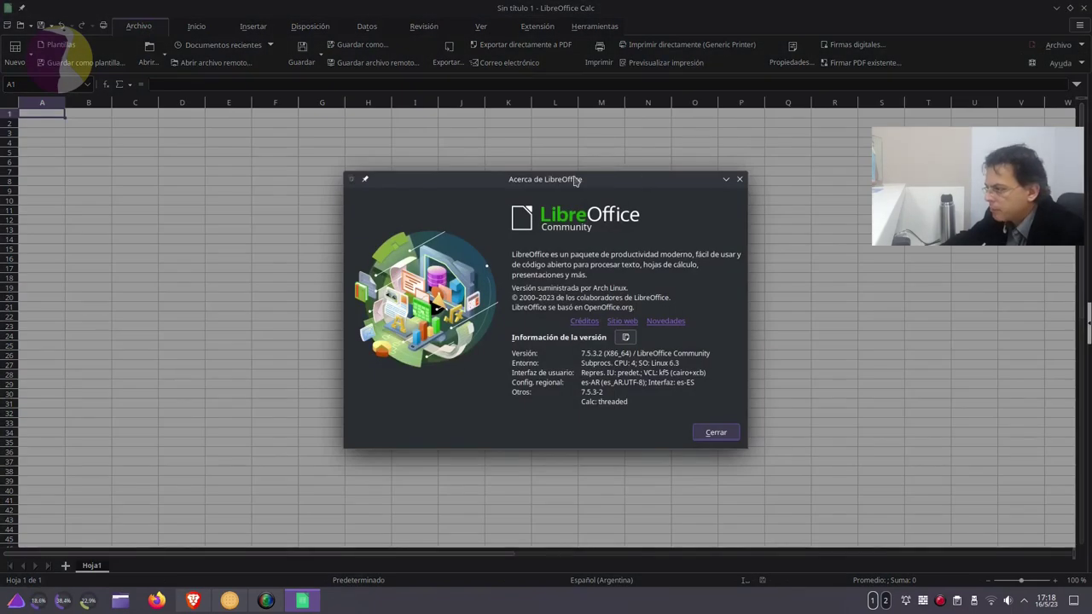
drag(576, 180, 524, 182)
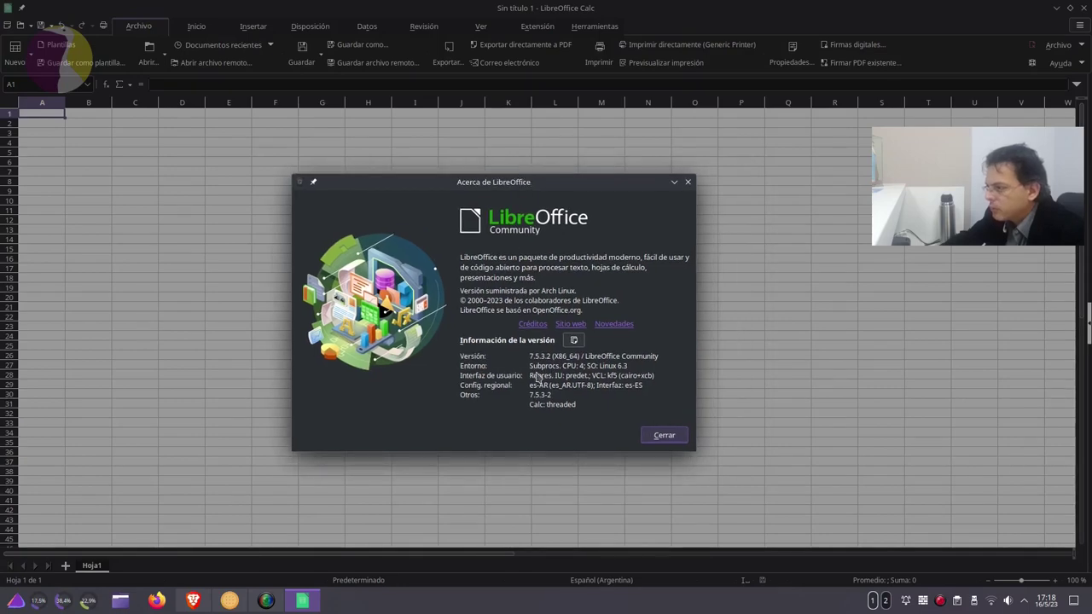
click(676, 437)
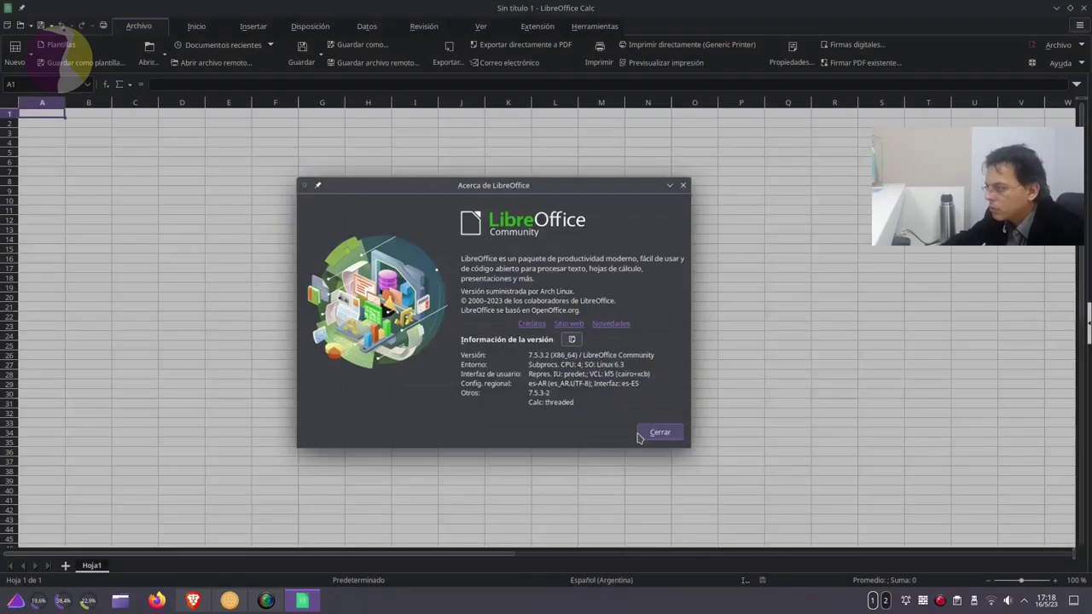
click(480, 243)
click(1084, 7)
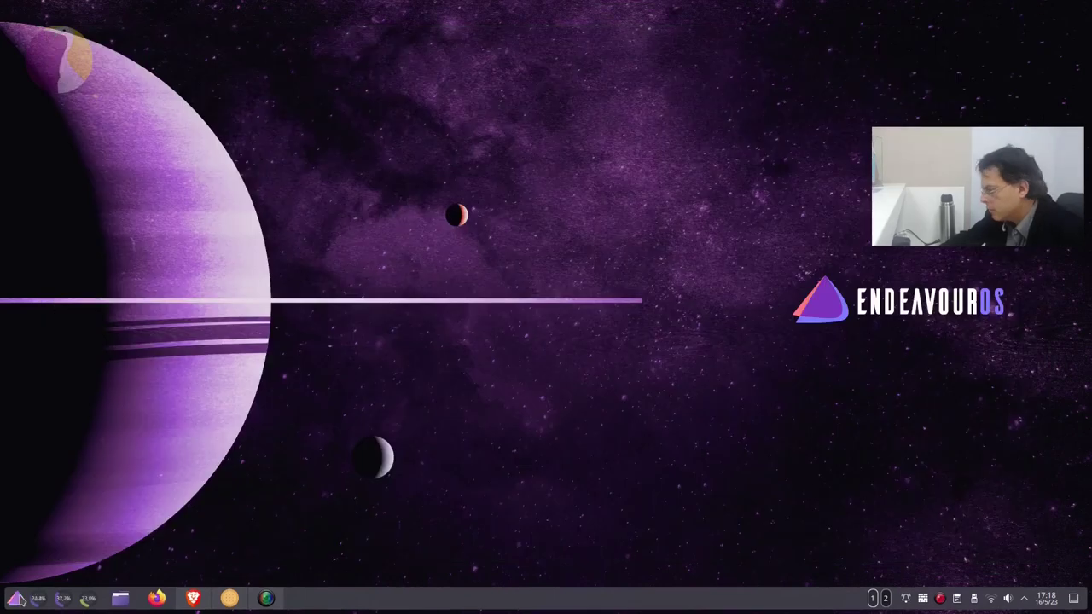
Step: Look through the installed applications in the Sistema and Utilidades categories and close the application launcher
click(17, 600)
mouse_move(101, 487)
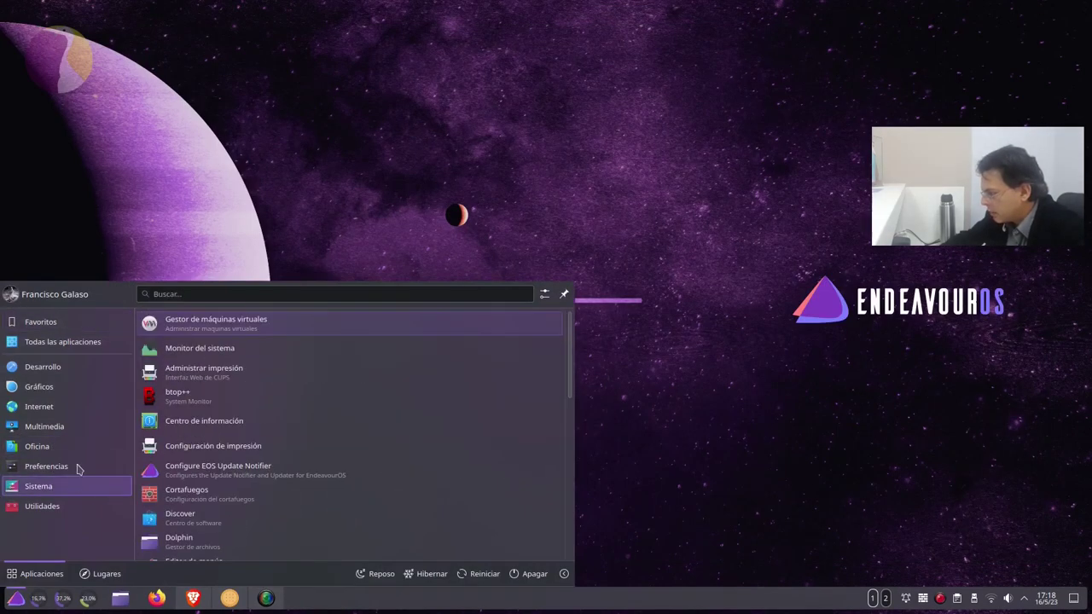
scroll(372, 316, down, 5)
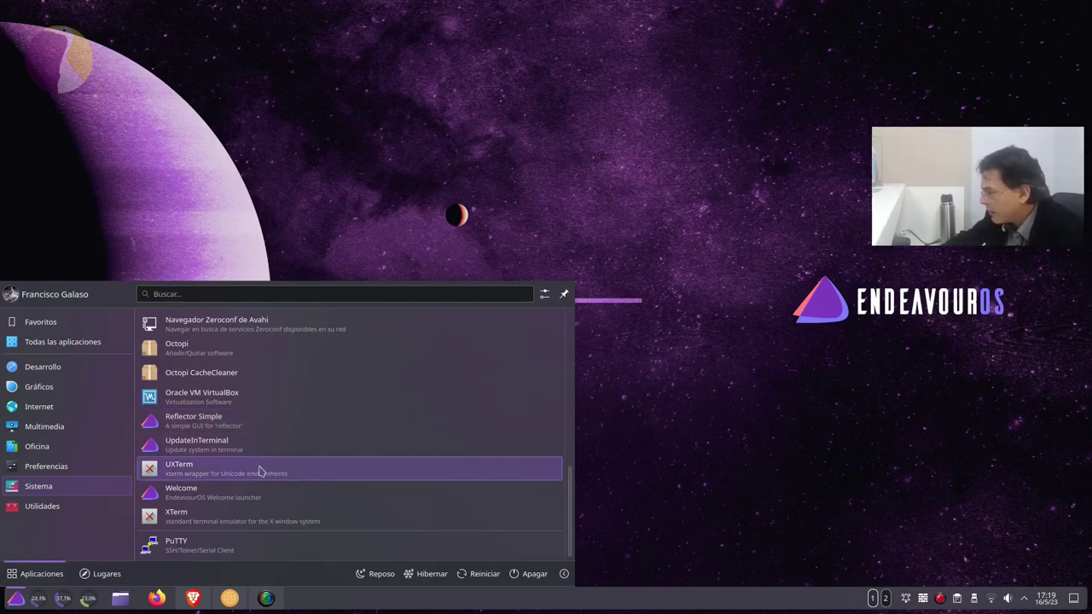
scroll(261, 467, up, 5)
scroll(260, 472, up, 2)
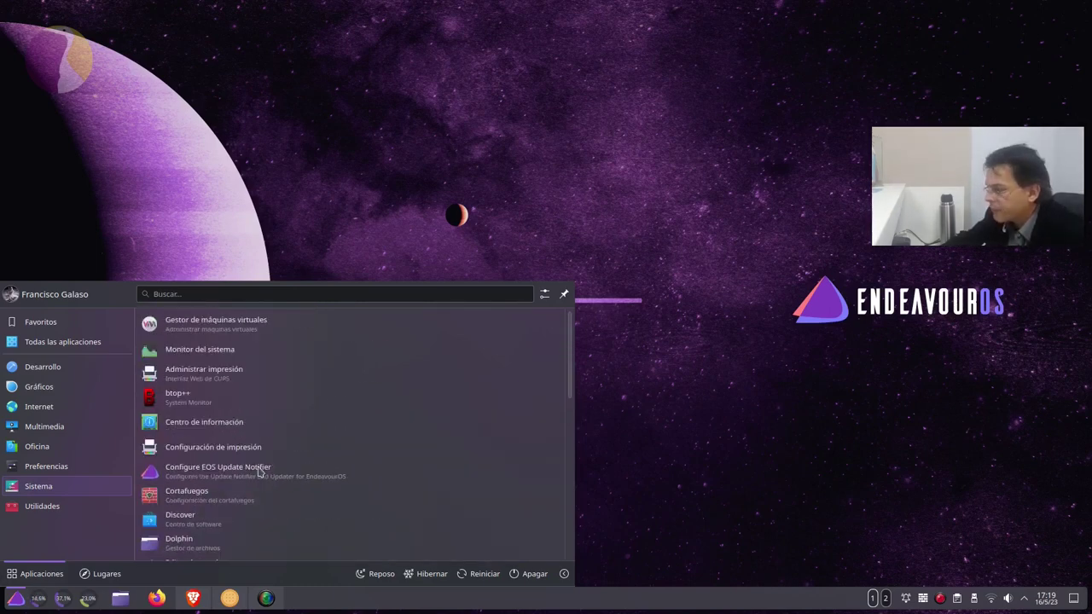
scroll(260, 469, down, 5)
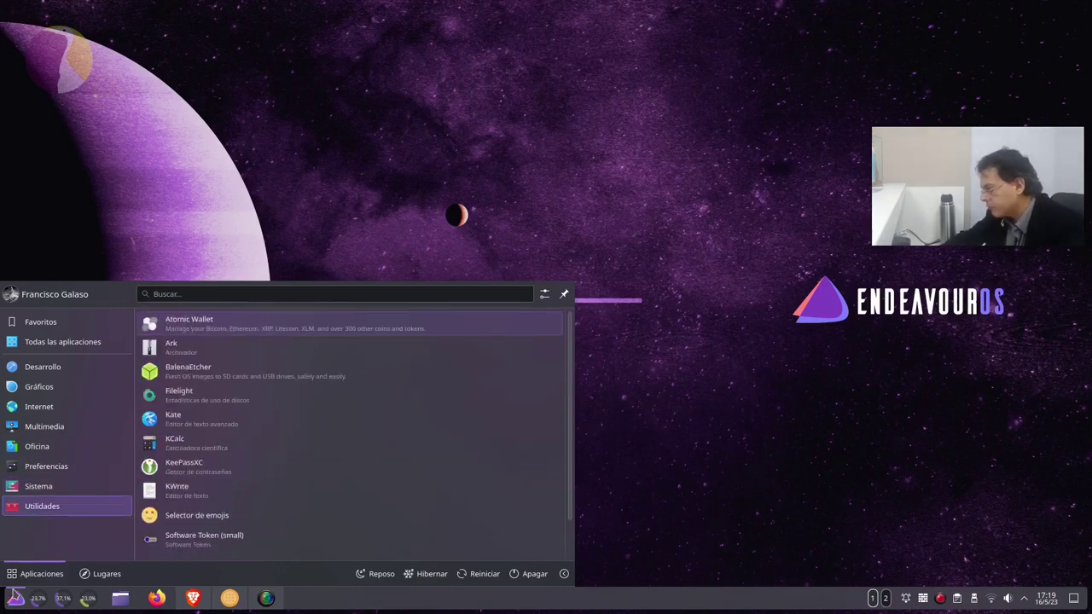
click(131, 590)
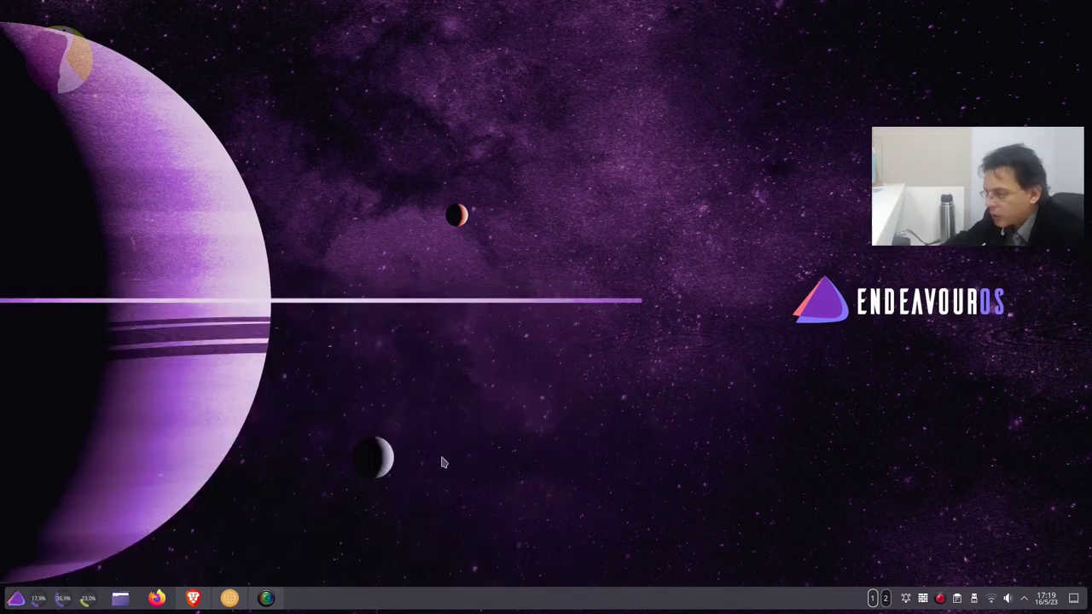
Step: Find and run htop from the application launcher to monitor processes and memory
click(16, 598)
mouse_move(72, 413)
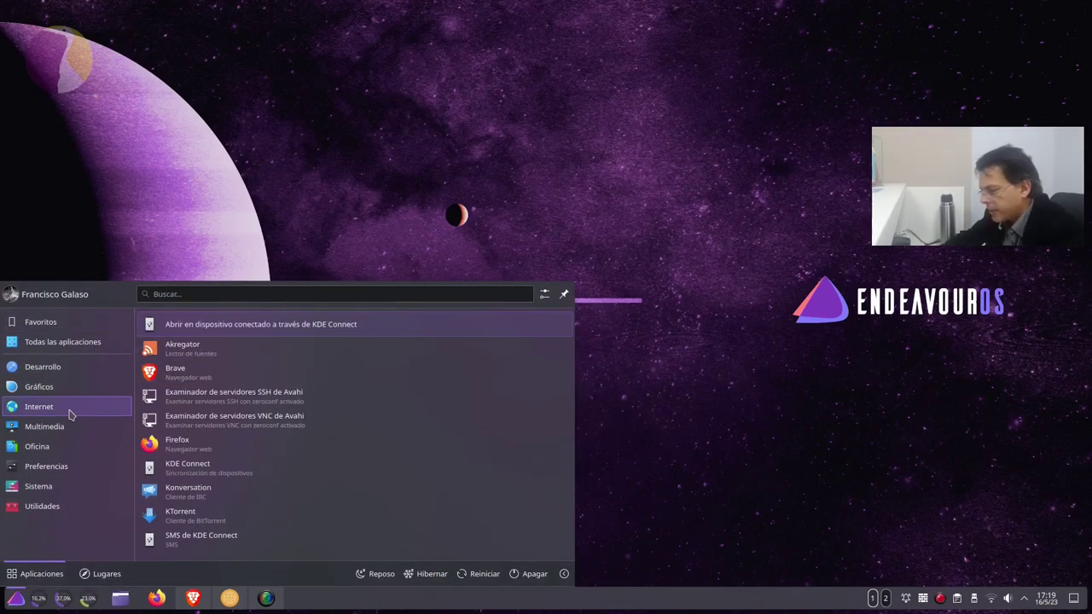
text(htop)
key(Return)
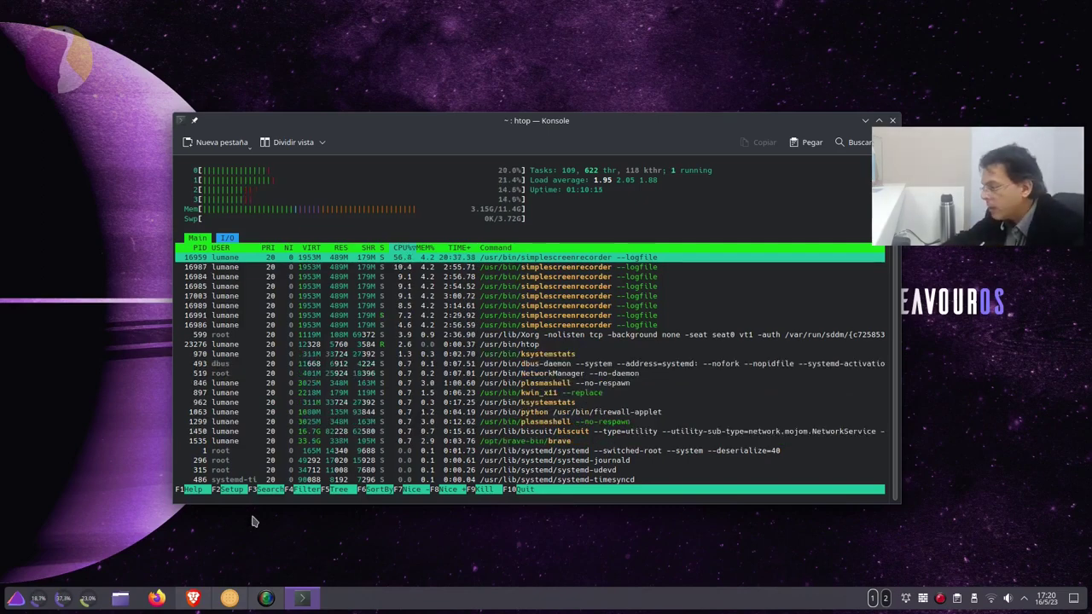
Step: Switch to Biscuit and open WhatsApp, Google Photos, Gmail Personal, Instagram and Google Calendar in the Personal group
click(278, 559)
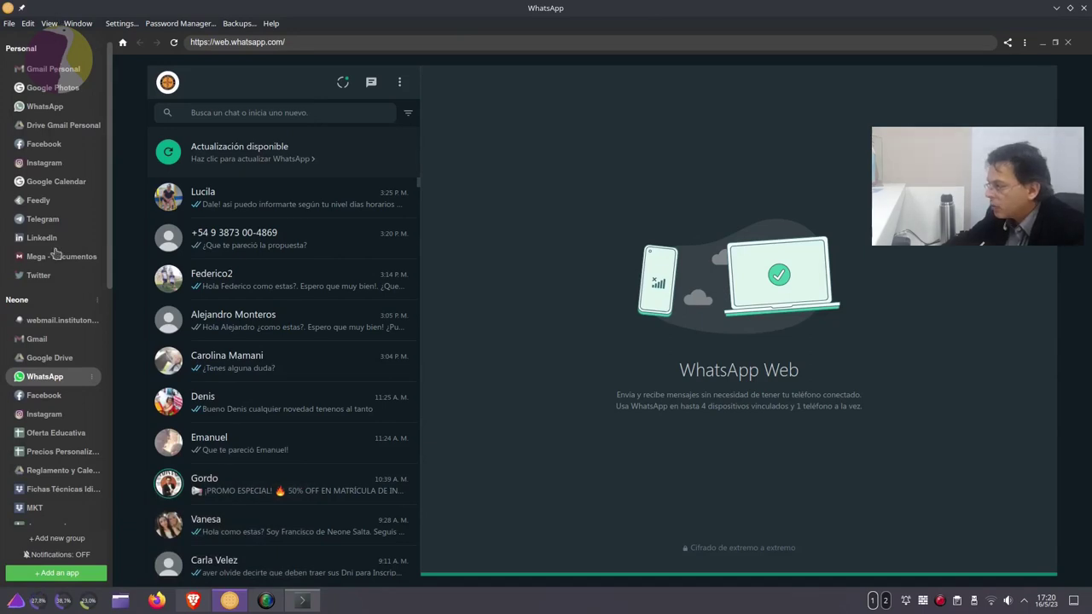
click(47, 107)
click(75, 87)
click(73, 69)
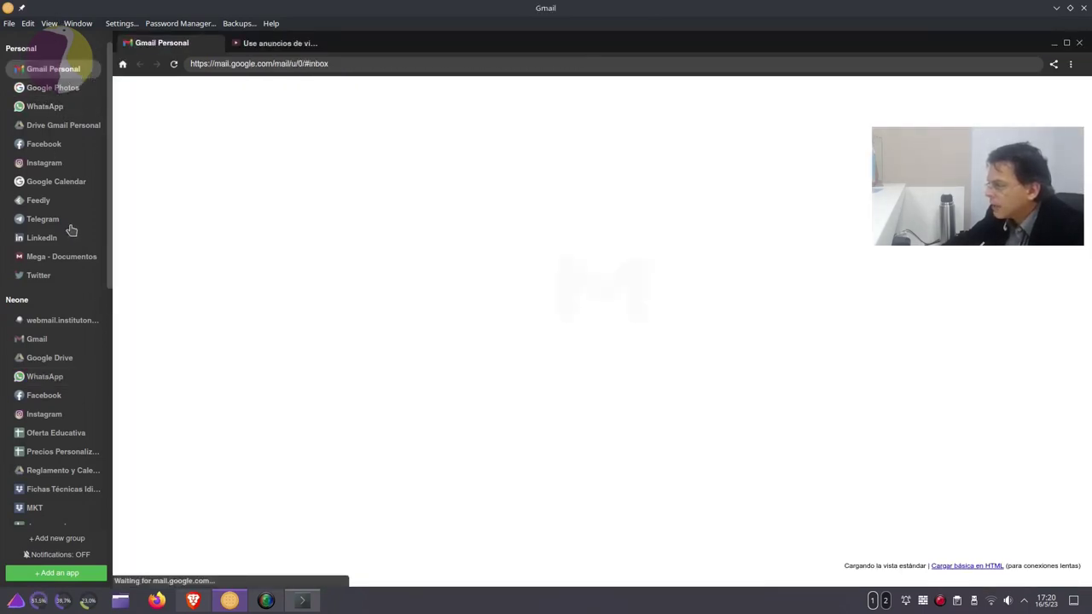
click(44, 164)
click(47, 183)
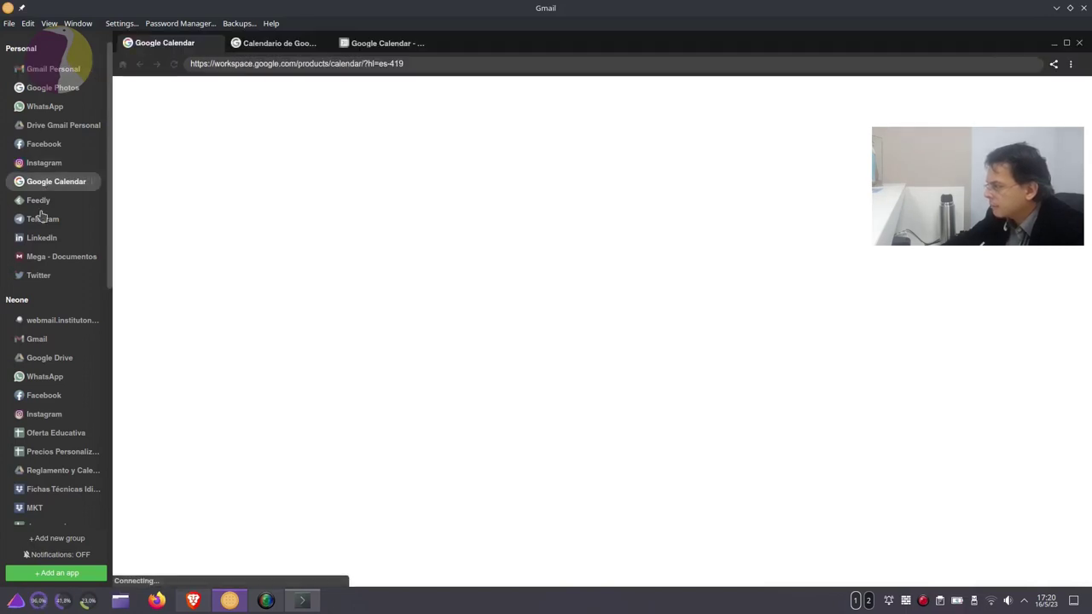
Step: Open the Instagram apps of the Personal and Neone groups and minimize Biscuit
click(45, 162)
scroll(67, 307, down, 2)
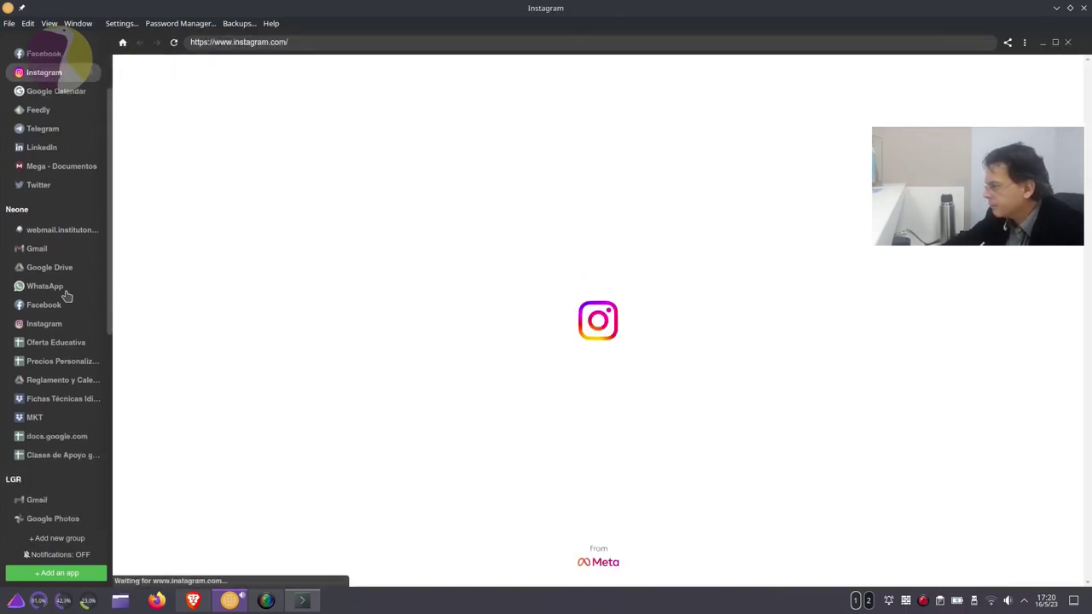
click(62, 304)
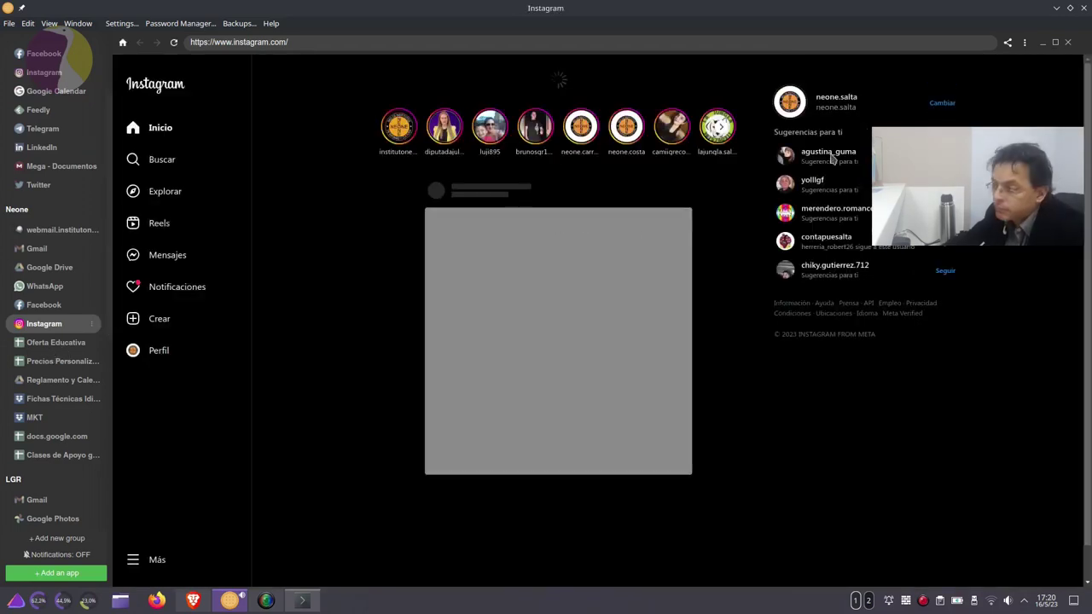
click(1057, 9)
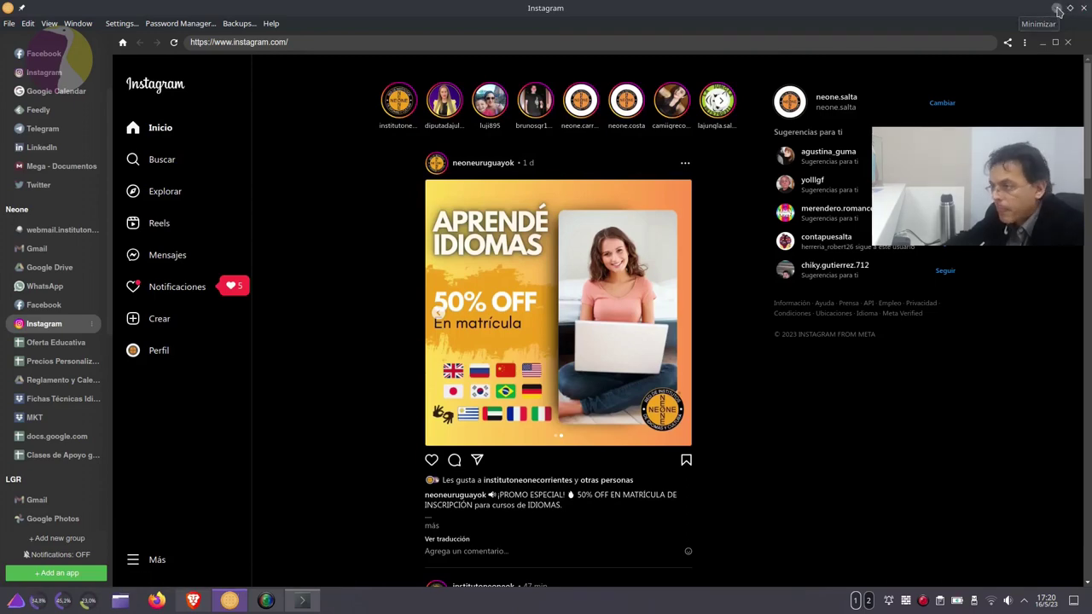